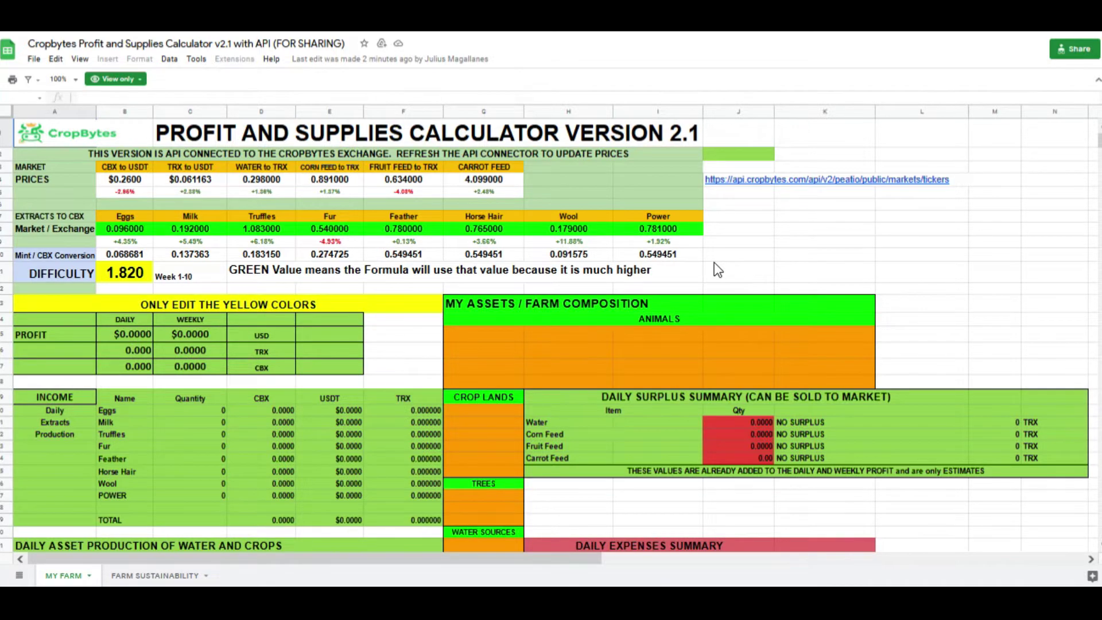
scroll(714, 262, "down", 5)
scroll(720, 266, "up", 5)
scroll(718, 266, "down", 3)
scroll(719, 269, "up", 3)
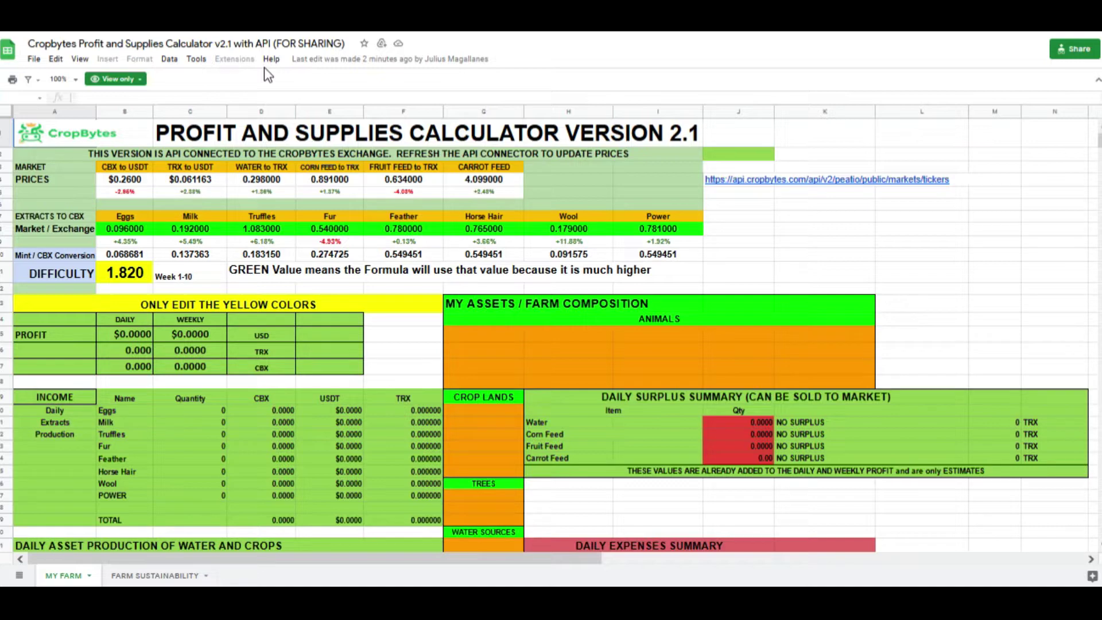
scroll(424, 206, "down", 5)
scroll(508, 293, "up", 5)
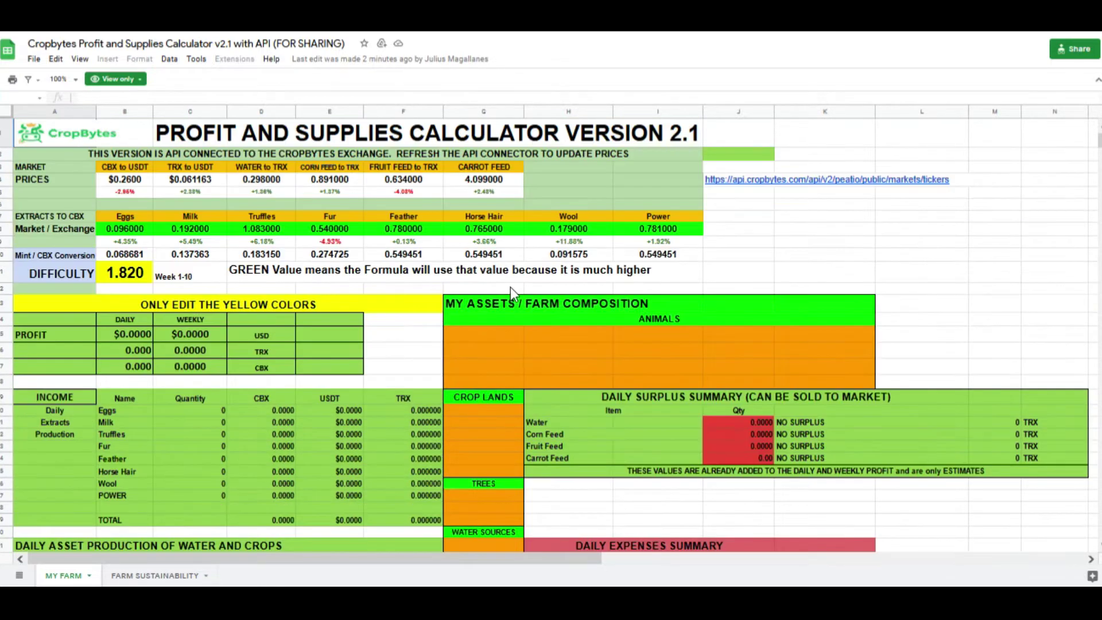
scroll(510, 287, "down", 5)
scroll(513, 286, "down", 5)
scroll(525, 344, "up", 10)
scroll(532, 380, "down", 5)
scroll(532, 375, "up", 5)
scroll(533, 375, "down", 5)
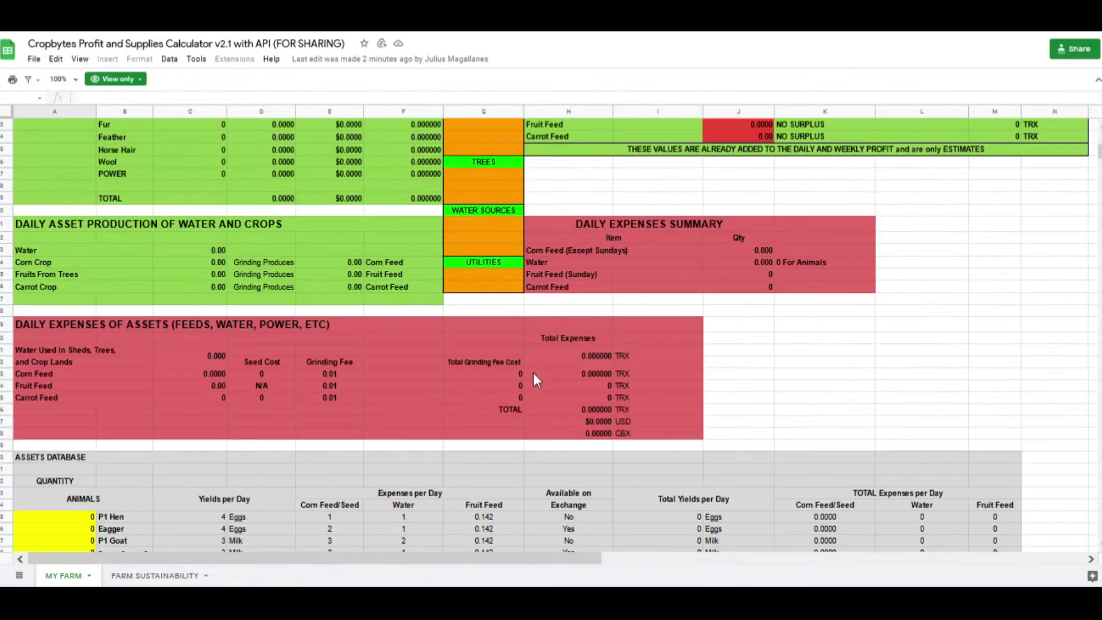
Step: Switch to the FARM SUSTAINABILITY sheet to view weekly extracts and farm expenses
left_click(154, 574)
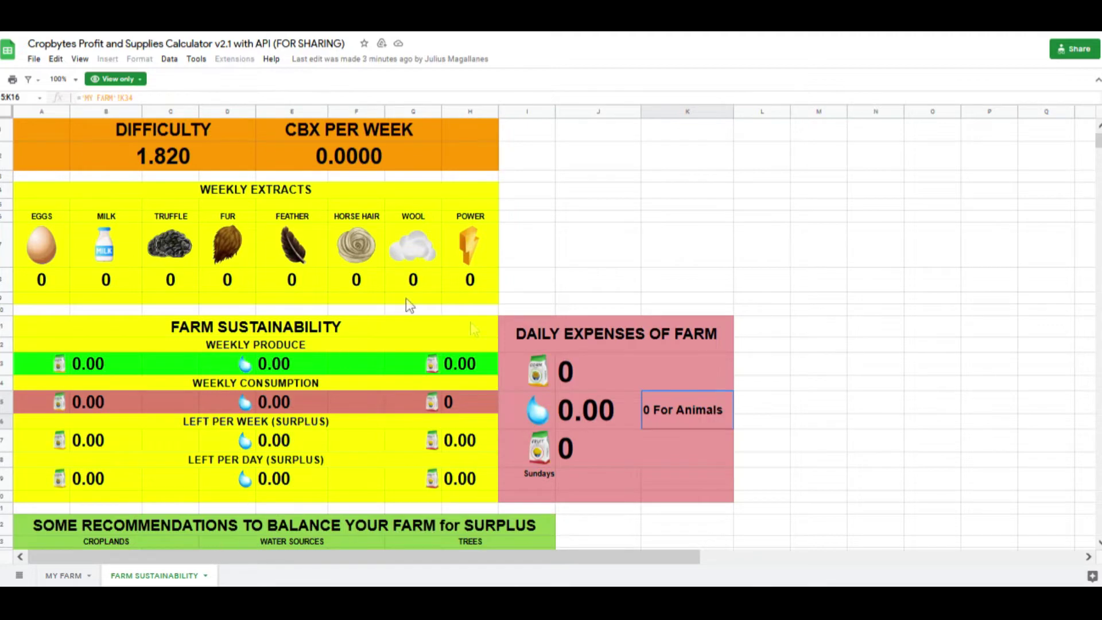
scroll(757, 353, "down", 5)
scroll(785, 345, "up", 5)
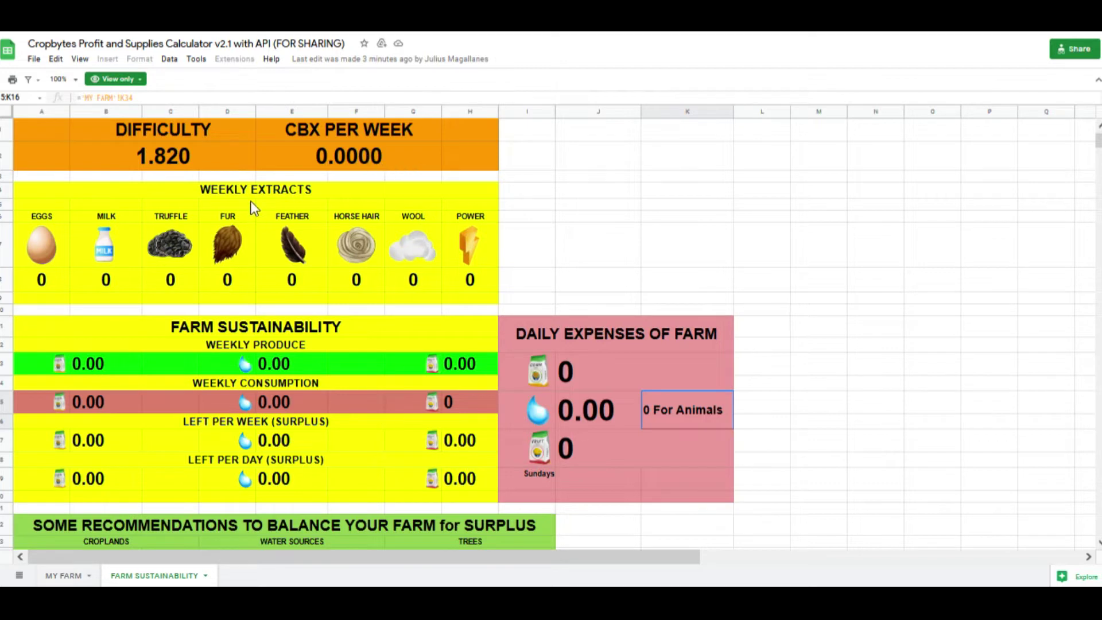
scroll(251, 200, "down", 2)
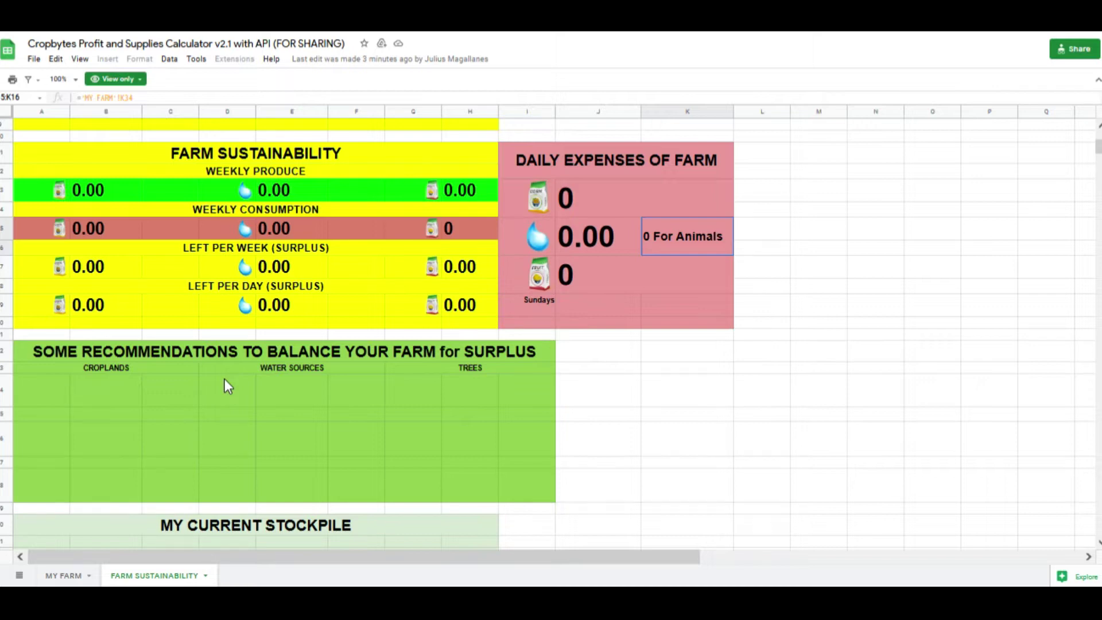
scroll(224, 380, "down", 1)
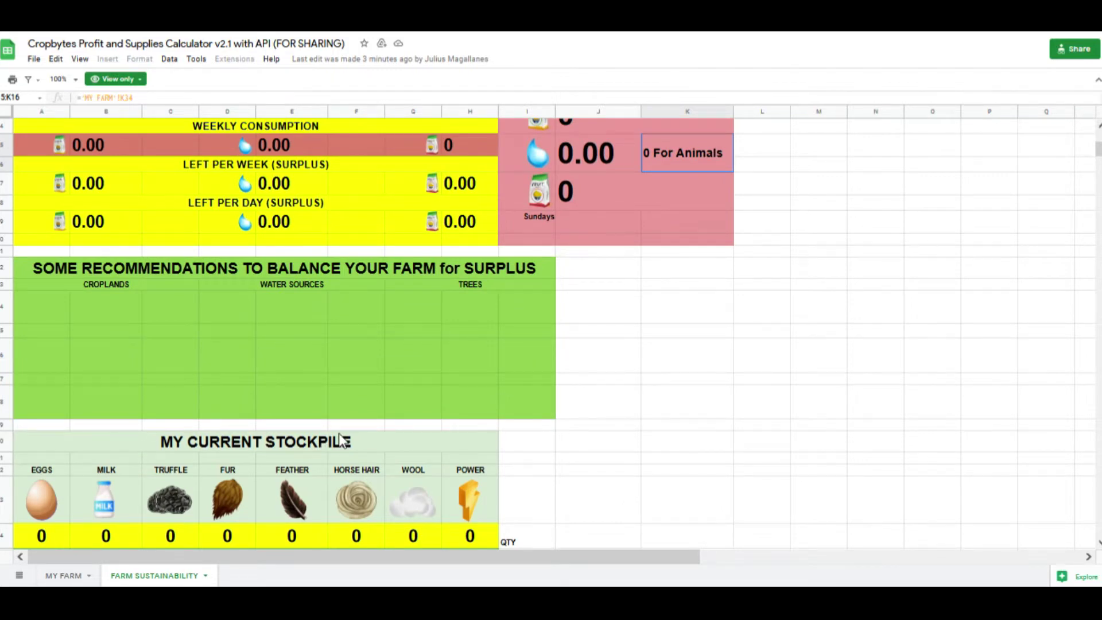
scroll(436, 400, "up", 1)
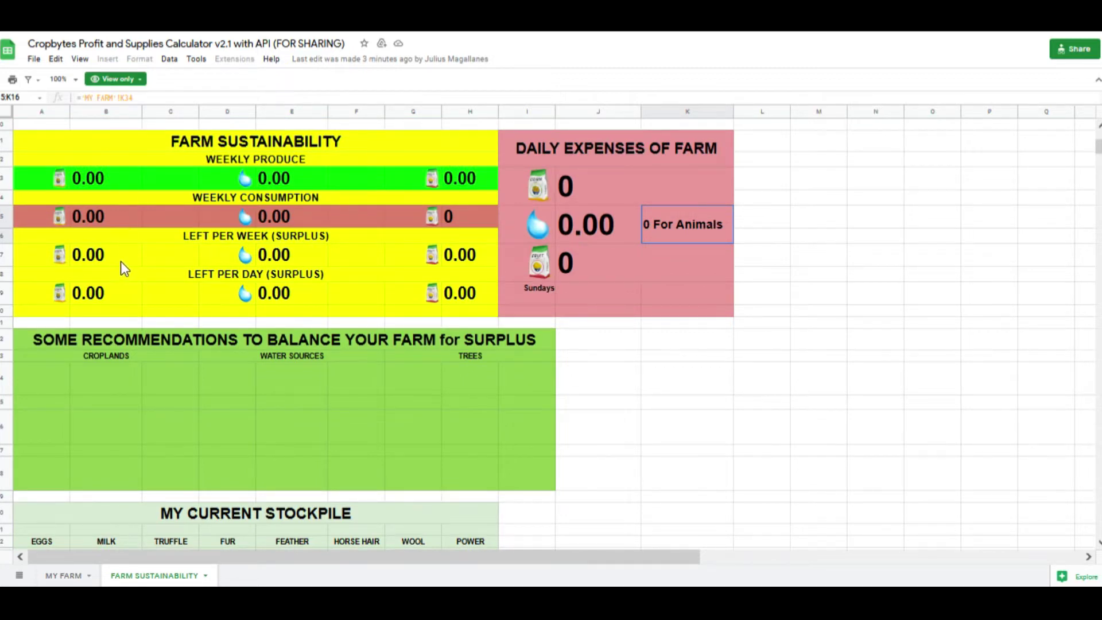
scroll(541, 374, "down", 3)
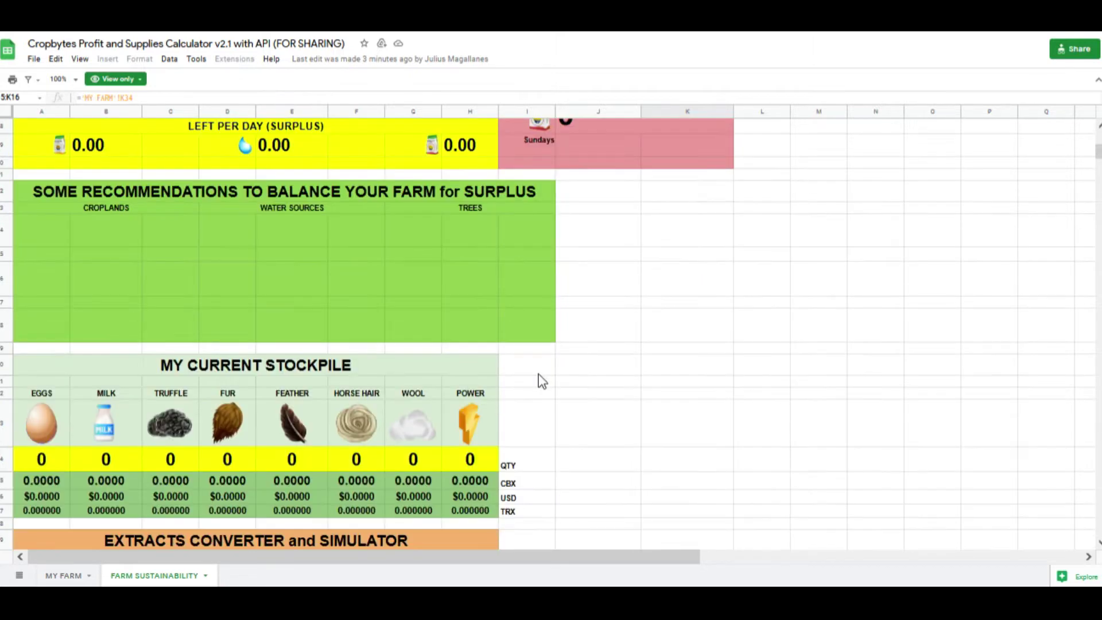
scroll(541, 373, "down", 2)
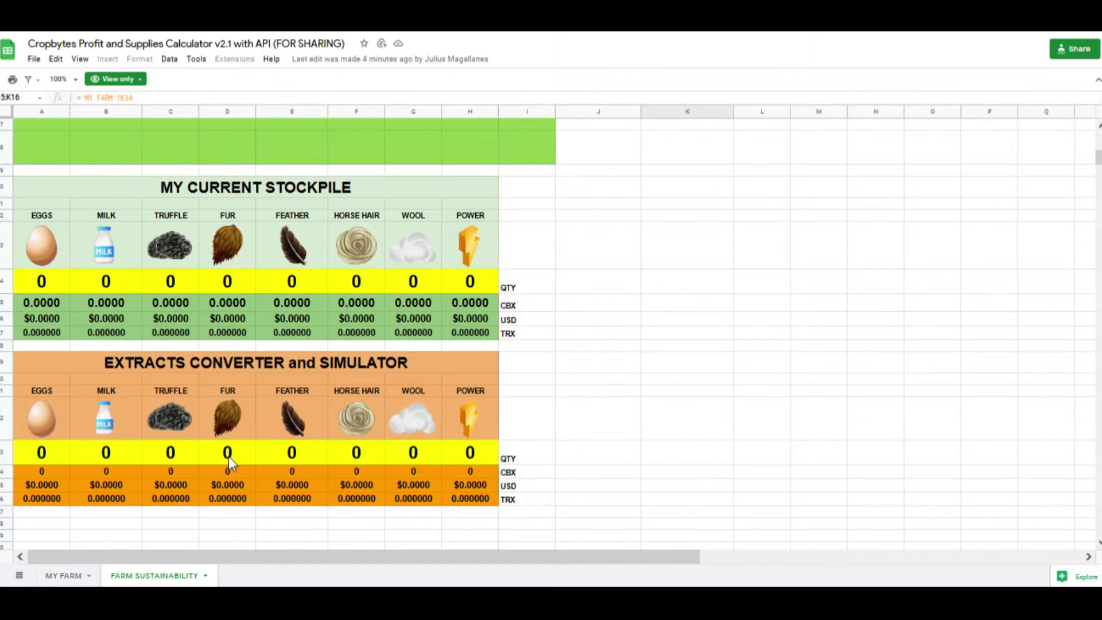
left_click(228, 457)
scroll(430, 430, "down", 3)
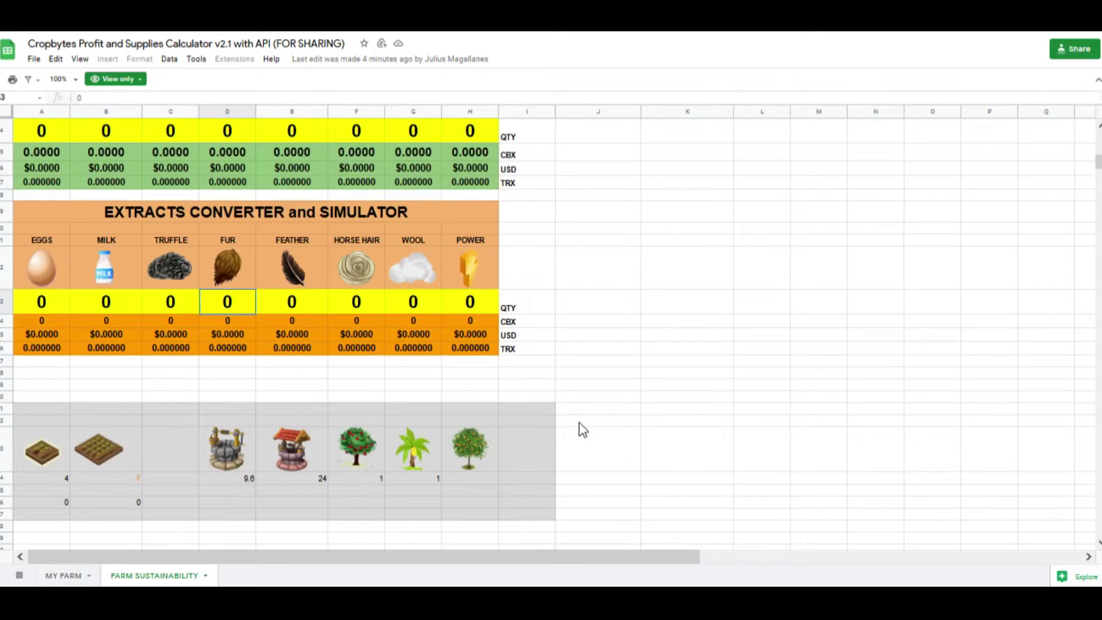
scroll(580, 429, "up", 3)
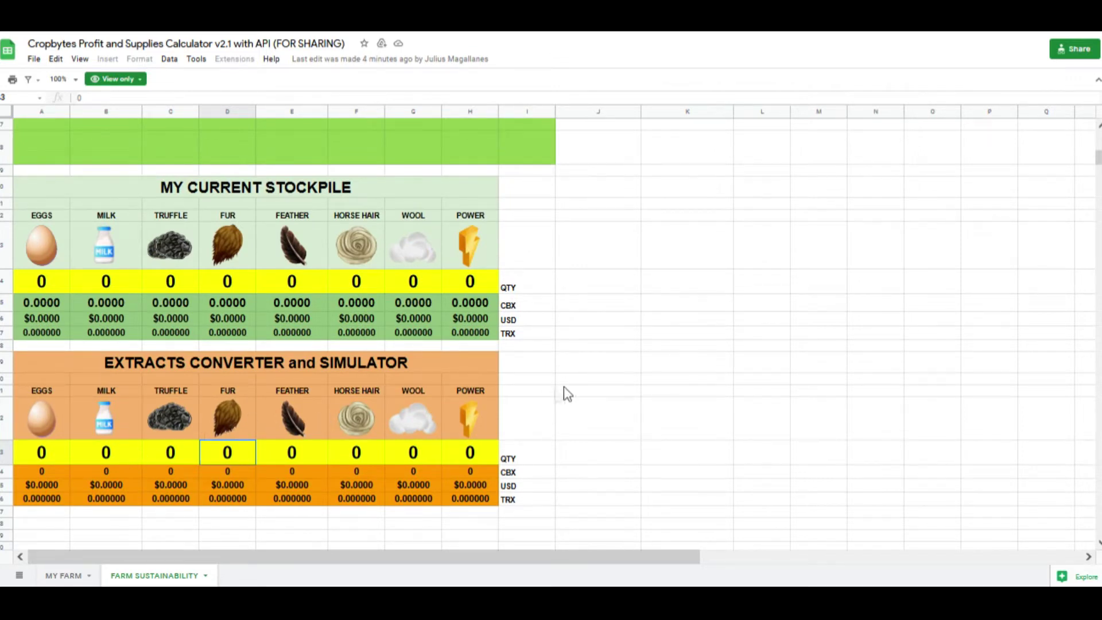
scroll(563, 386, "up", 5)
scroll(572, 379, "down", 5)
left_click(64, 575)
scroll(590, 364, "up", 5)
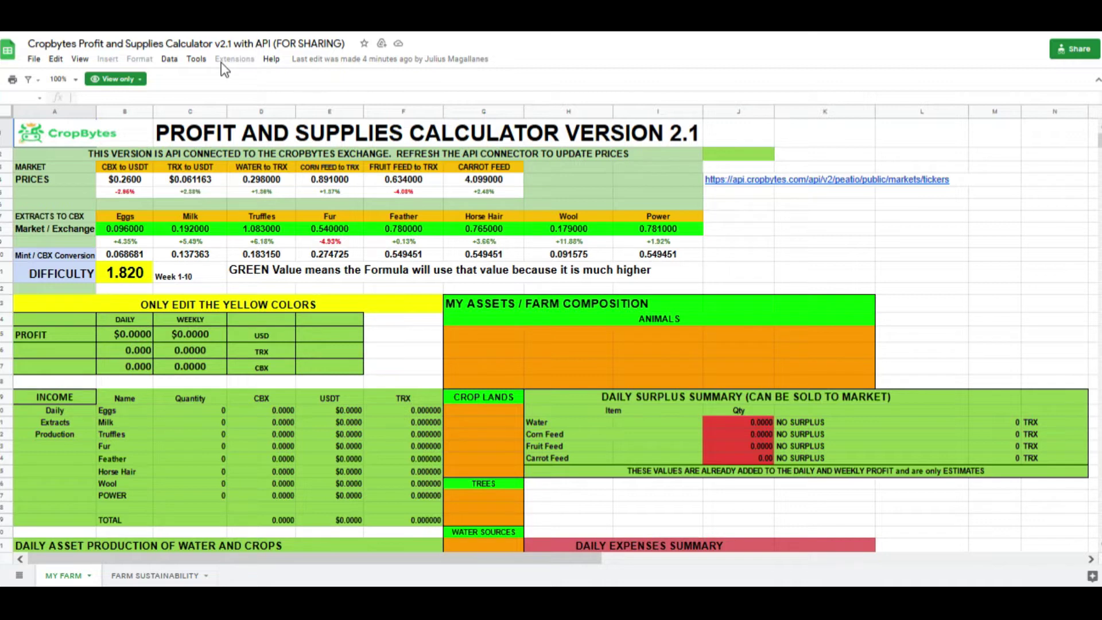
Step: Make a copy of the Cropbytes Profit and Supplies Calculator from the File menu
left_click(56, 59)
mouse_move(34, 58)
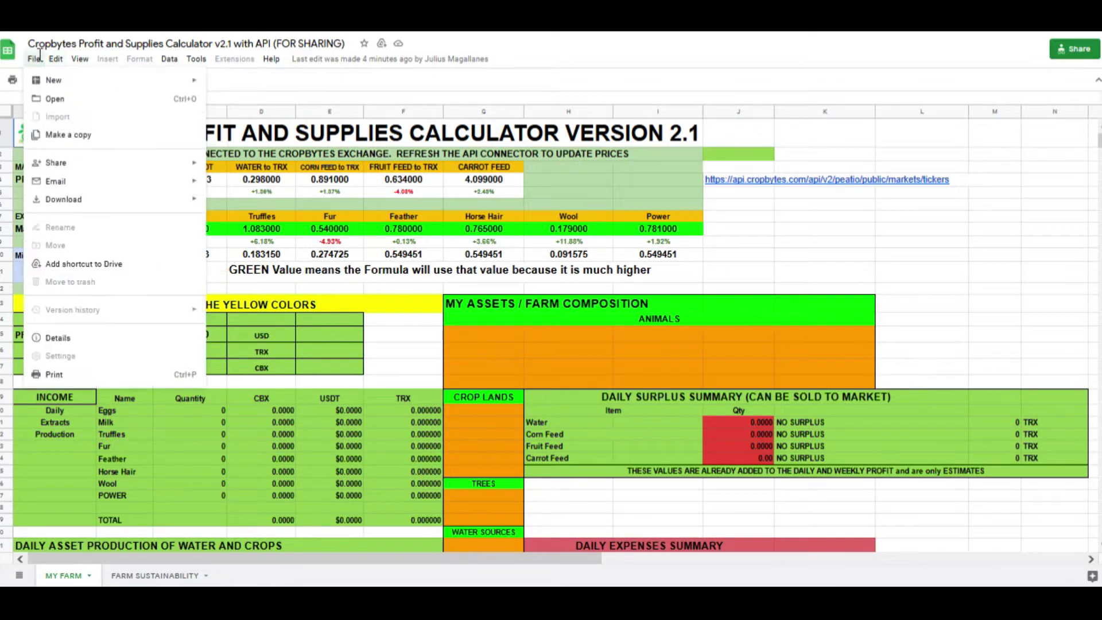
left_click(69, 135)
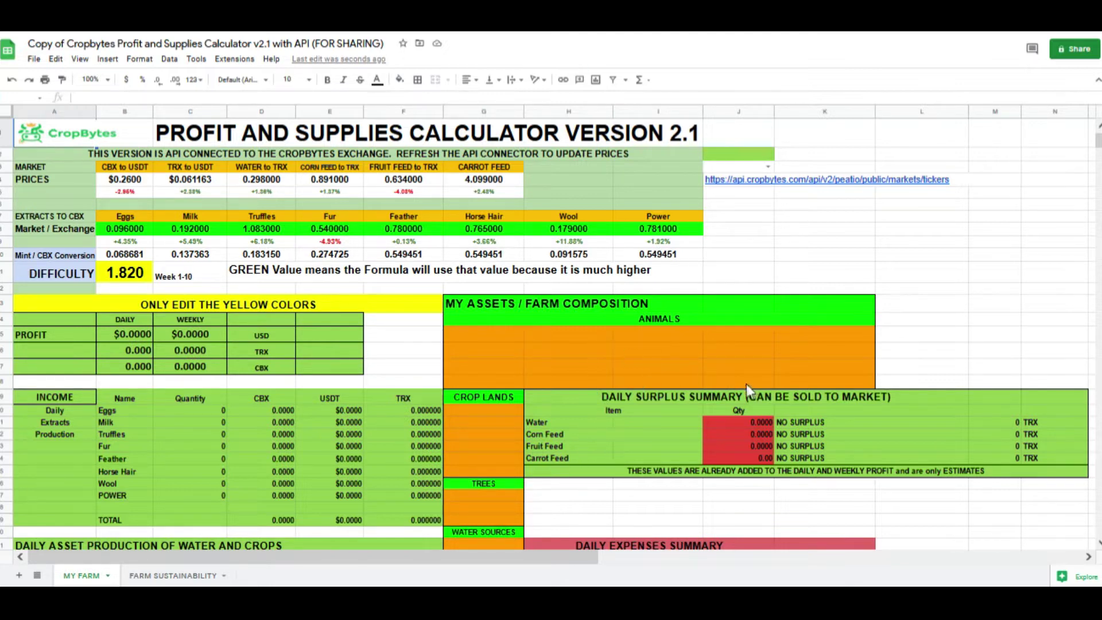
Step: Open the Google Workspace Marketplace from the Extensions add-ons menu
left_click(241, 58)
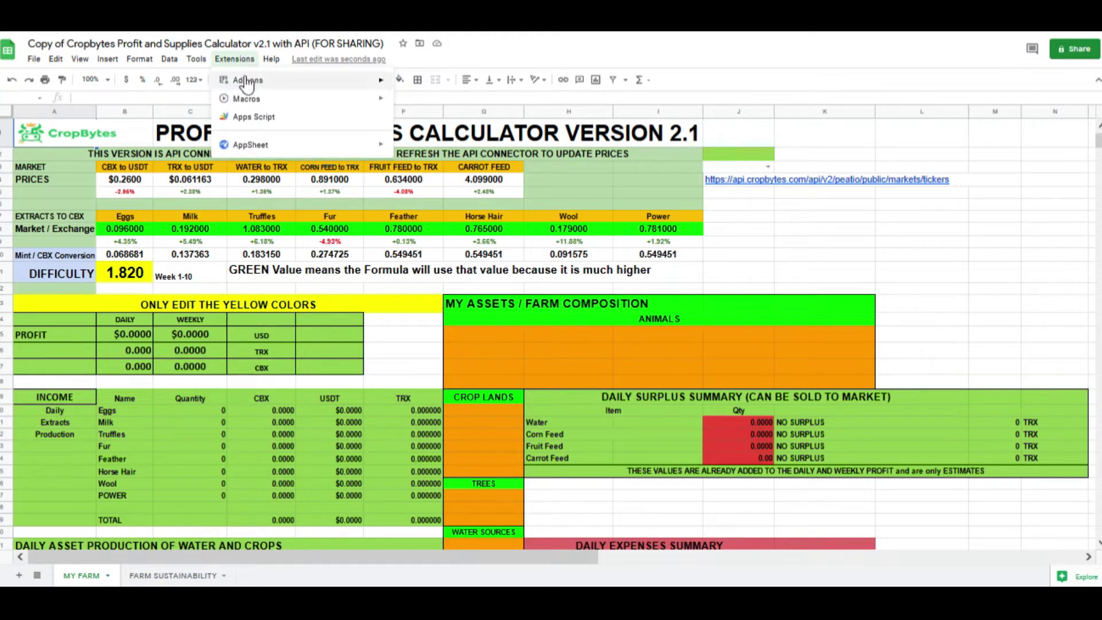
left_click(597, 43)
left_click(235, 59)
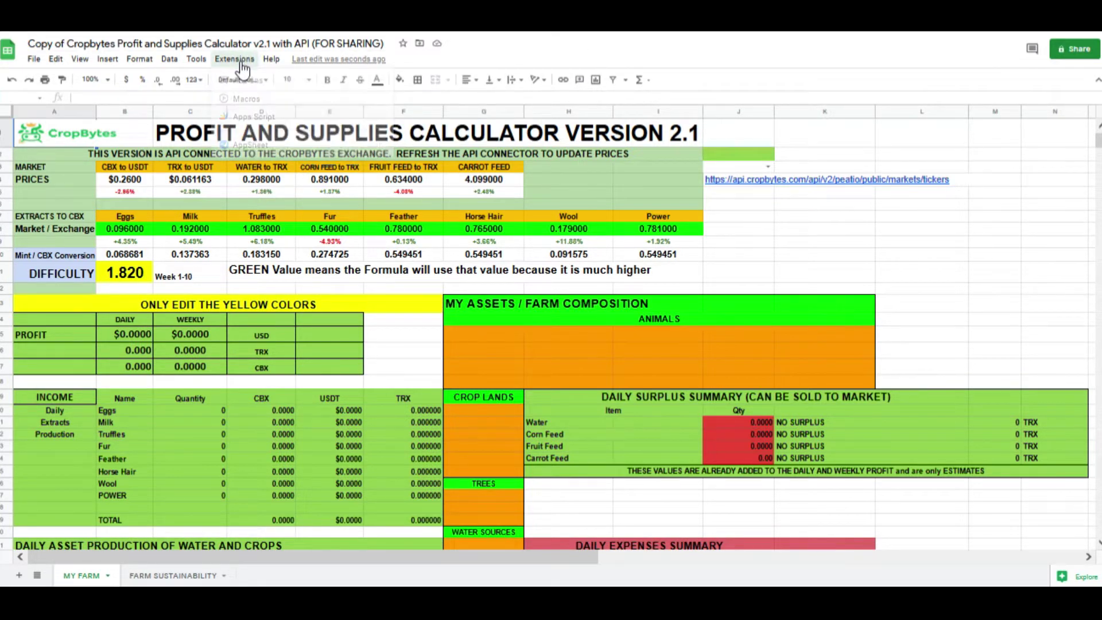
mouse_move(248, 80)
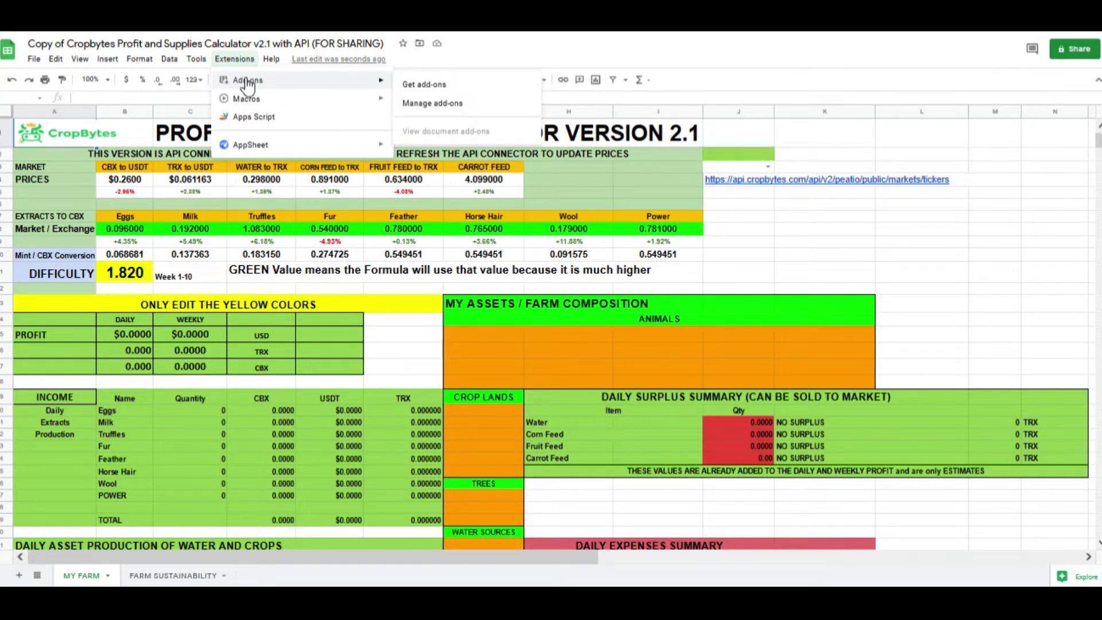
left_click(424, 85)
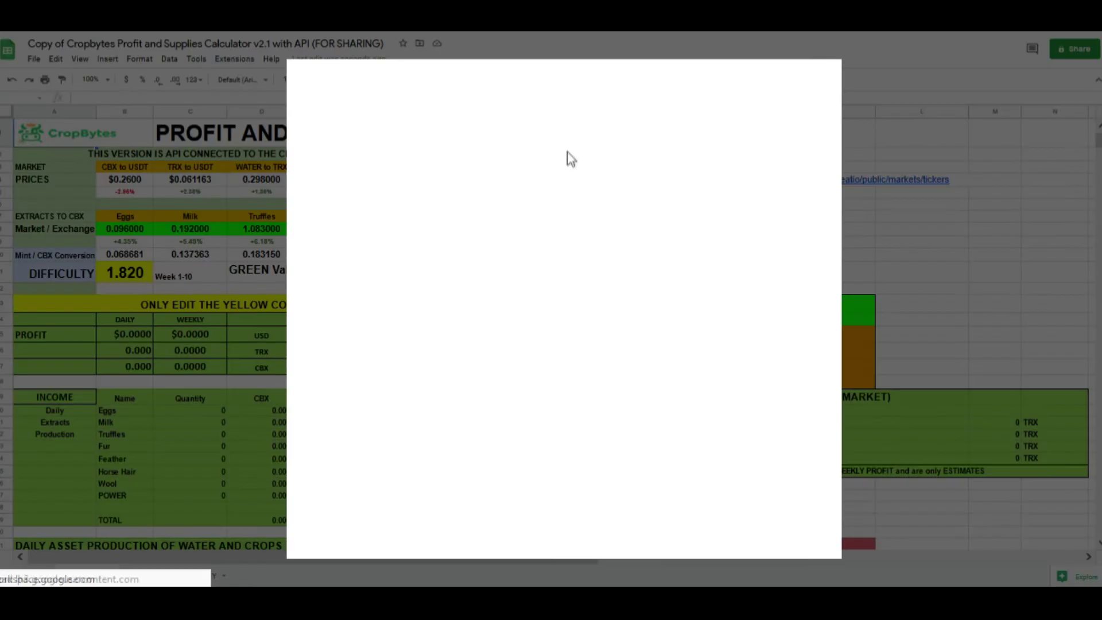
Step: Find and install the API Connector add-on, then close the marketplace
left_click(641, 79)
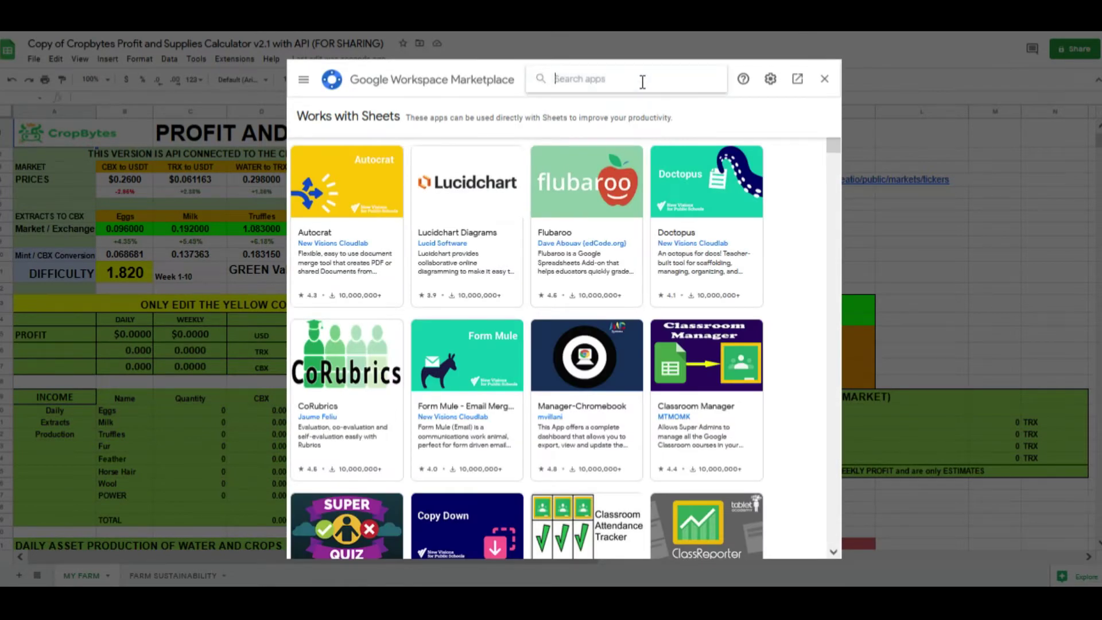
type("api cone")
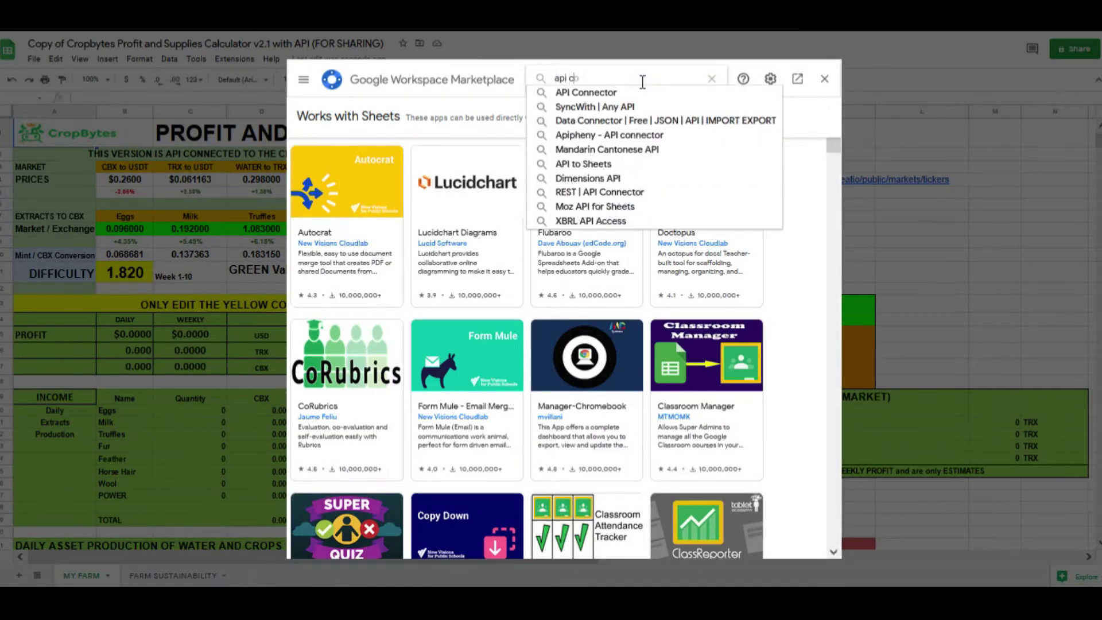
key("BackSpace")
type("ne")
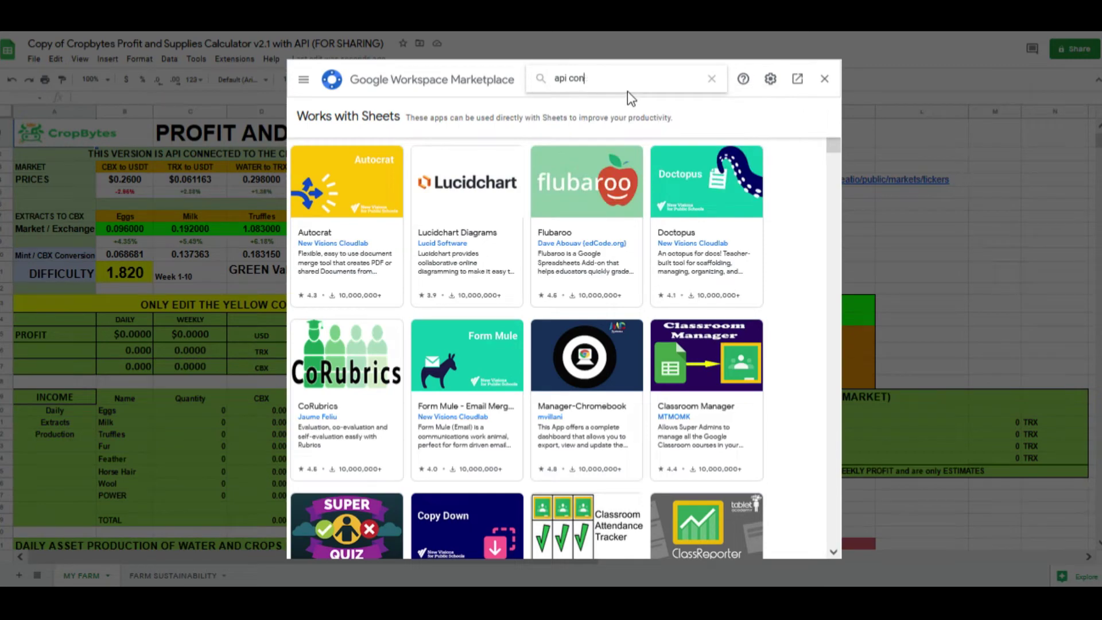
left_click(627, 90)
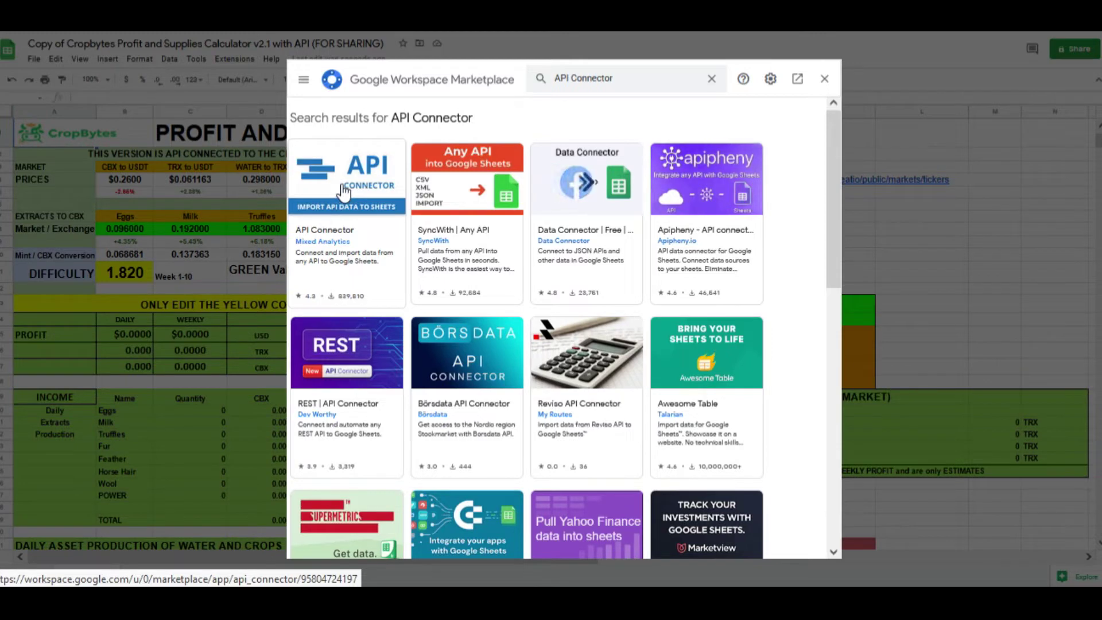
left_click(338, 188)
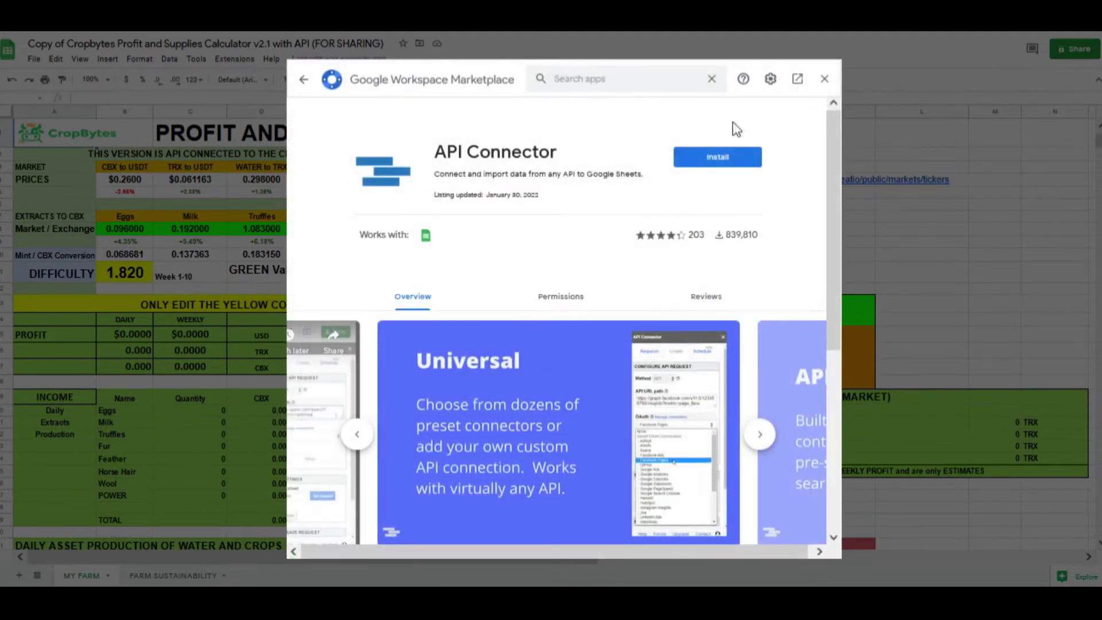
left_click(717, 157)
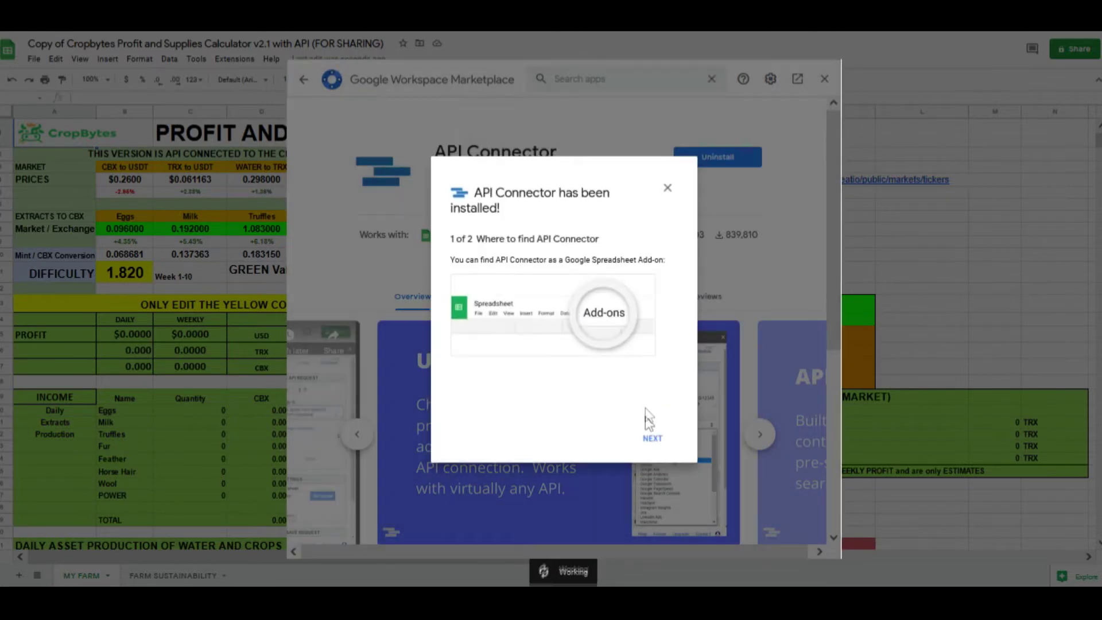
left_click(652, 441)
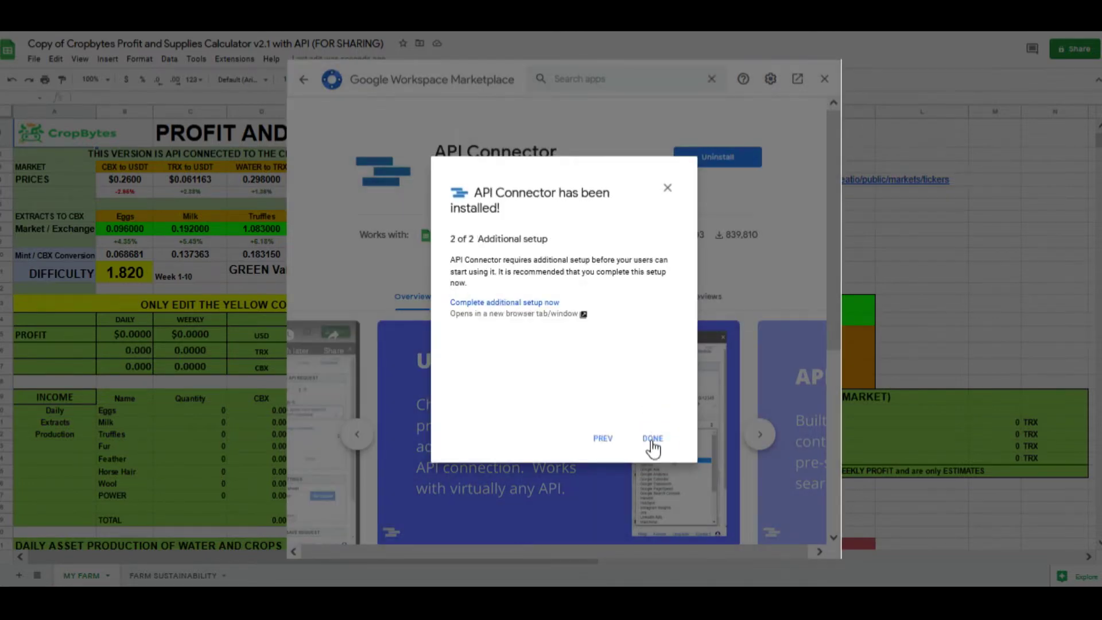
left_click(652, 441)
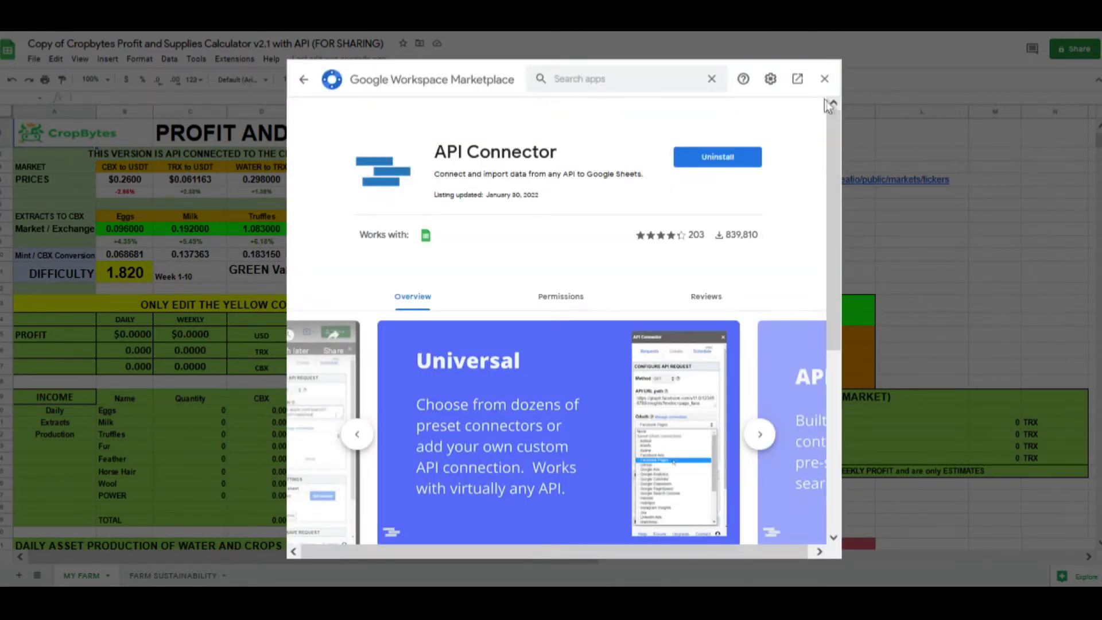
left_click(826, 82)
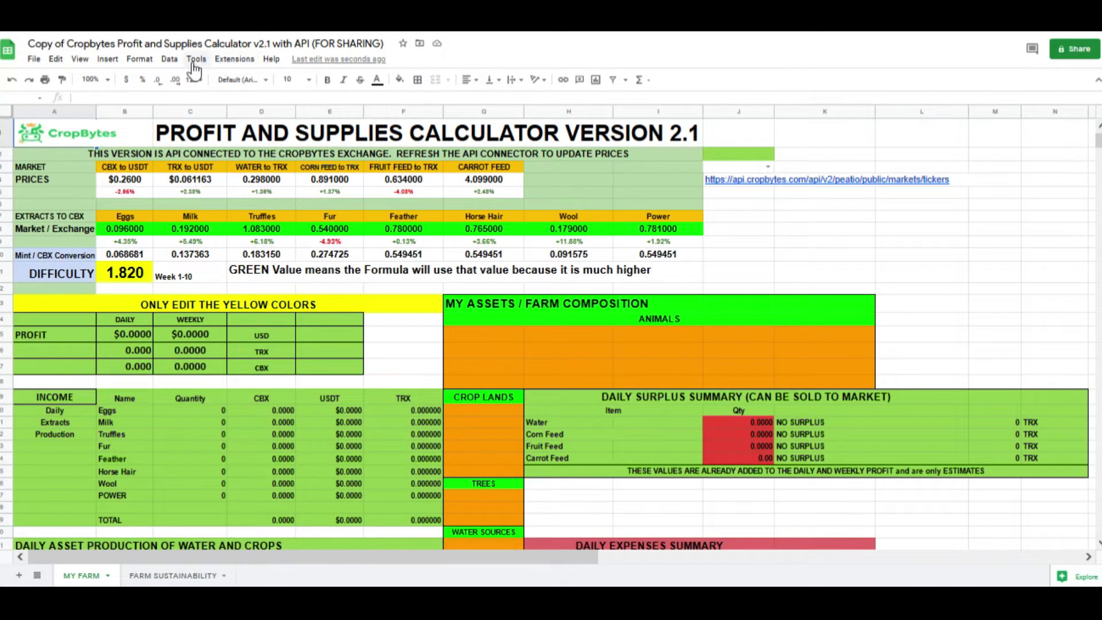
Step: Launch the API Connector sidebar and delete its Demo Request
left_click(235, 59)
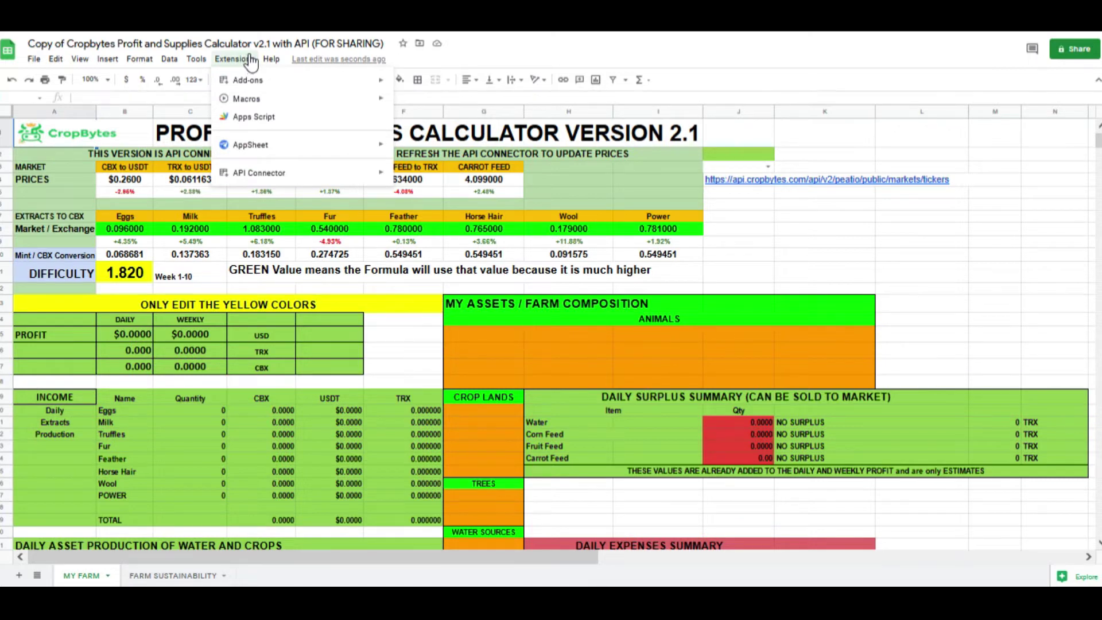
mouse_move(258, 173)
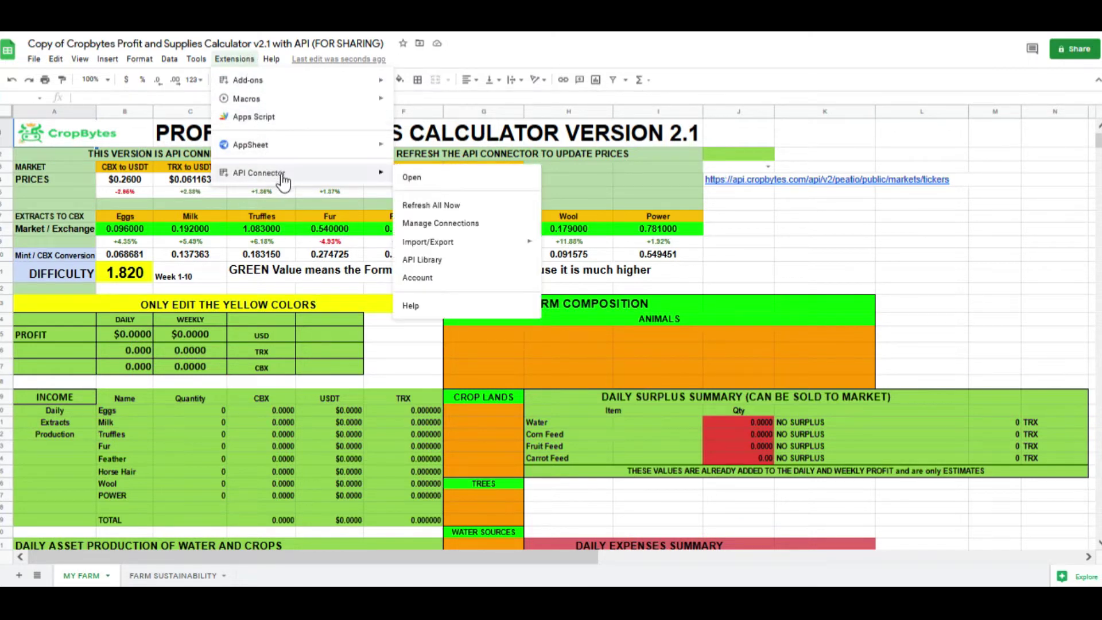
left_click(444, 184)
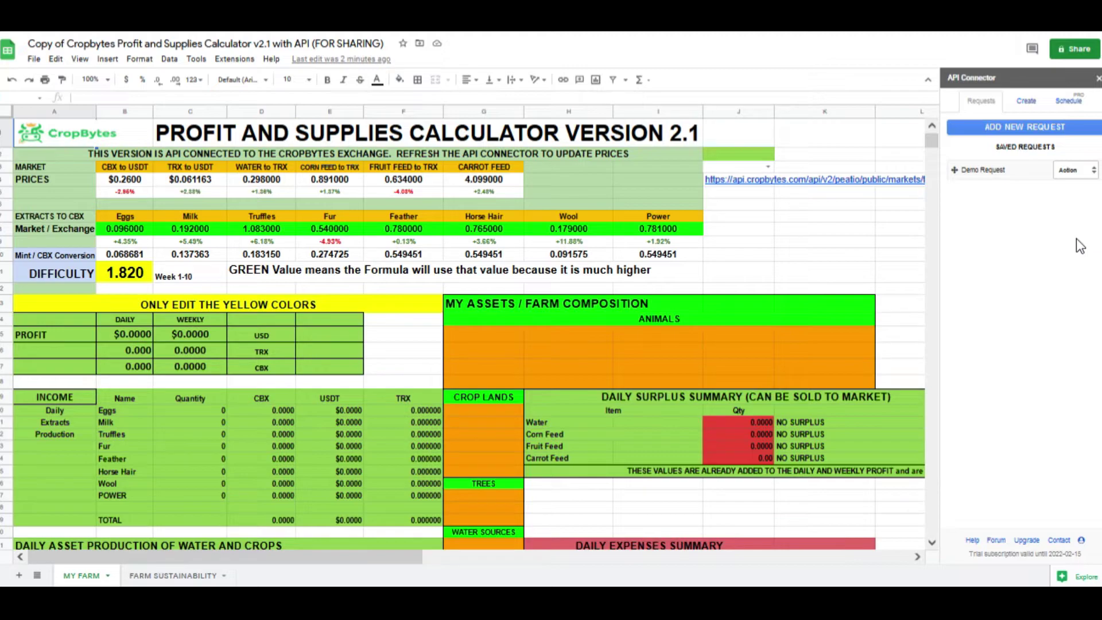
left_click(1076, 238)
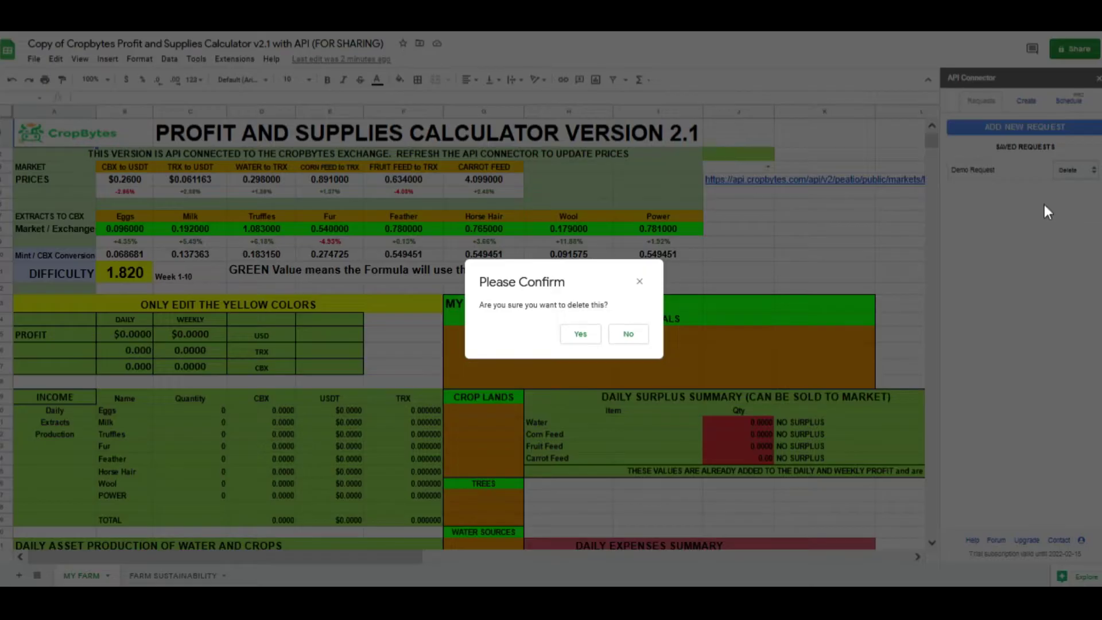
left_click(580, 333)
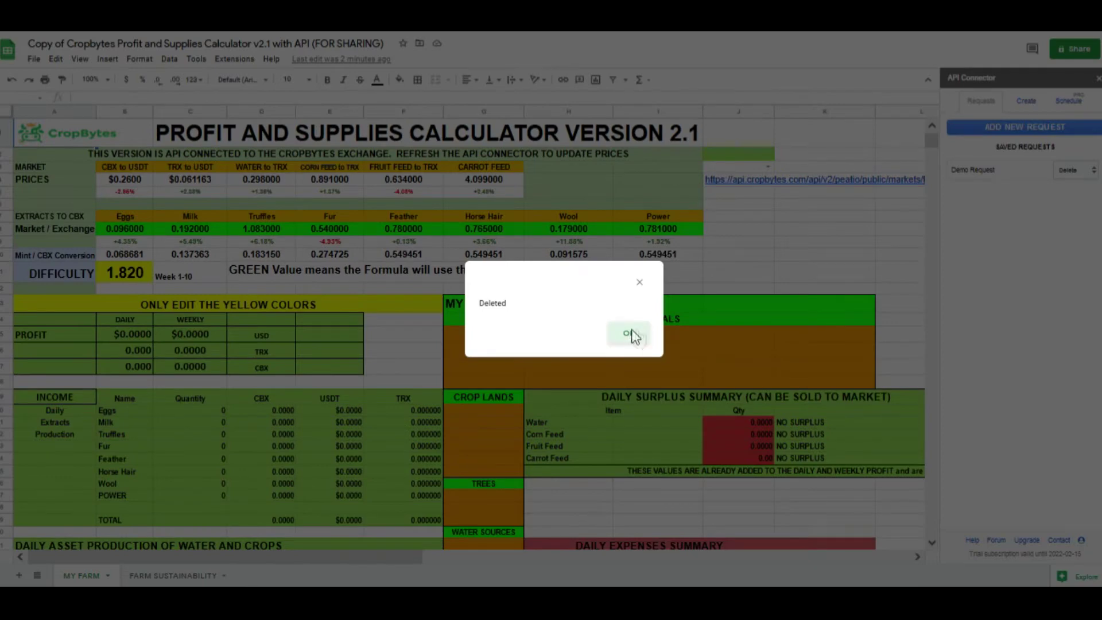
Step: Set up a request using the tickers URL copied from J4, writing to sheet API
left_click(629, 333)
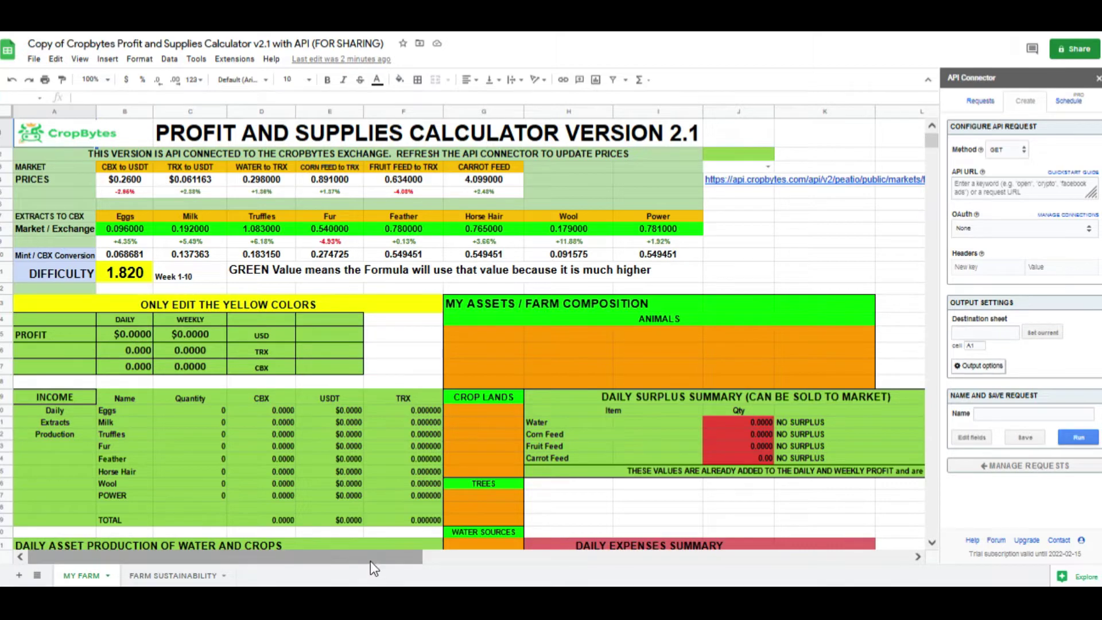
left_click_drag(370, 560, 465, 560)
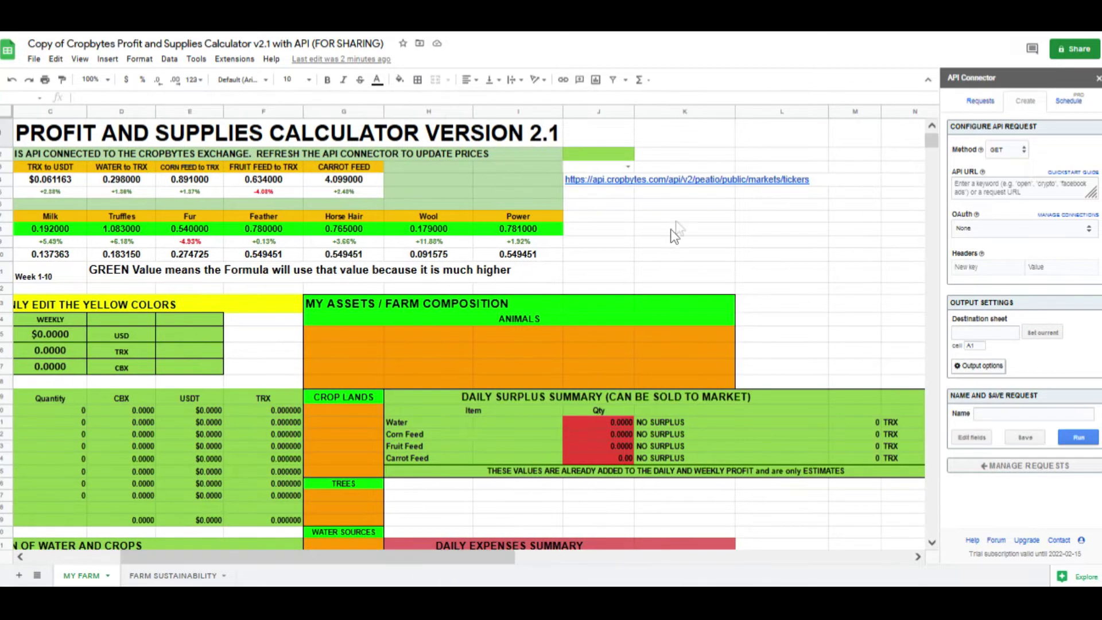
left_click(598, 182)
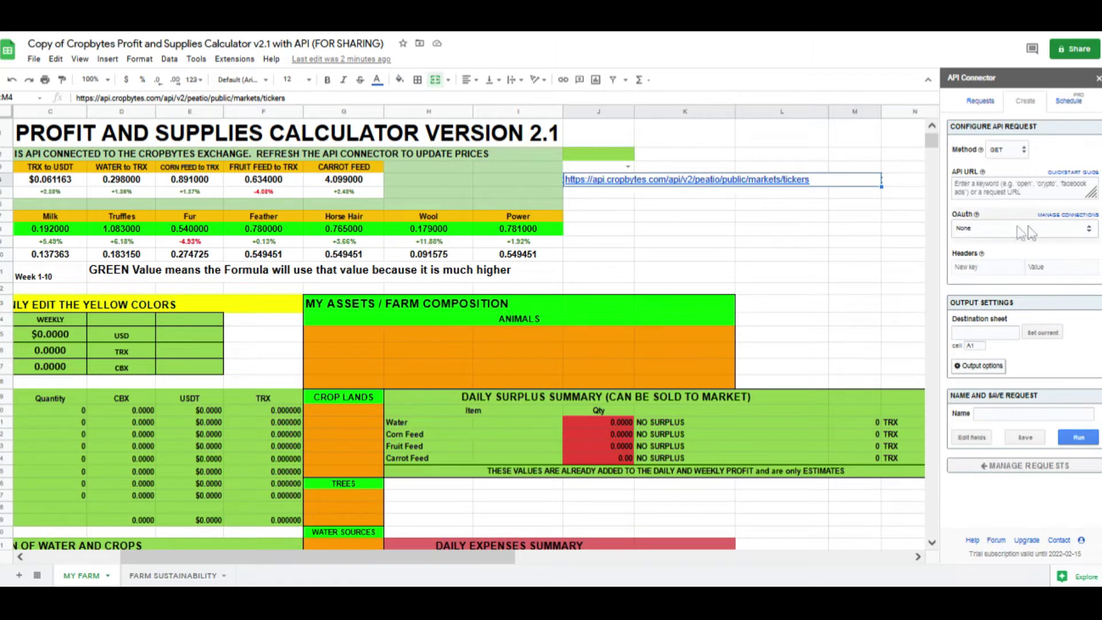
left_click(1011, 187)
type("https://api.cropbytes.com/api/v2/peatio/public/markets/tickers")
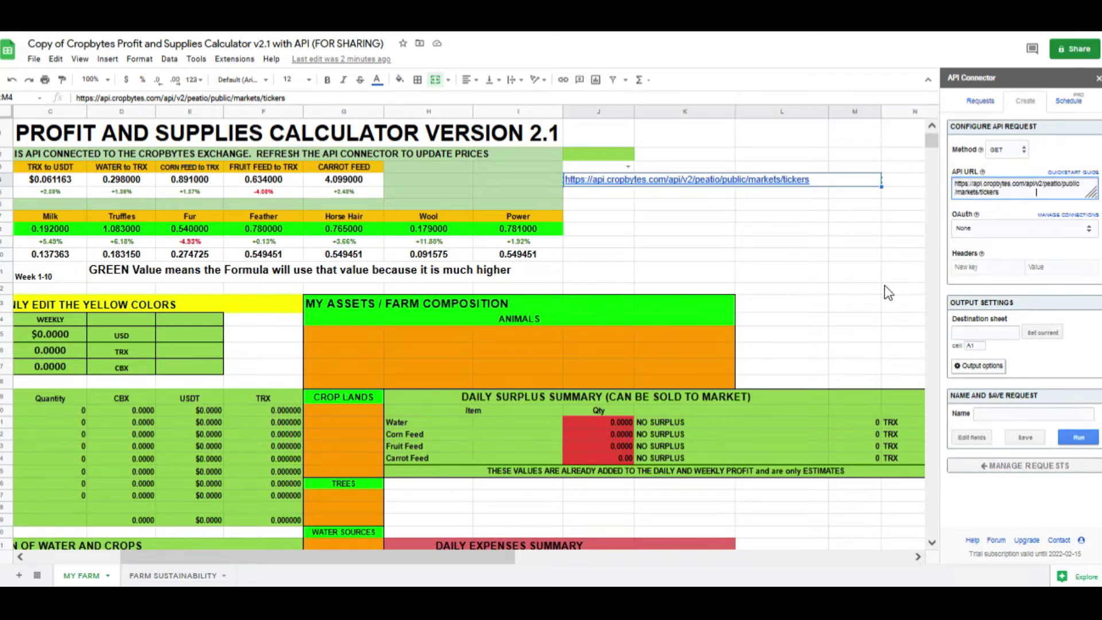
left_click(985, 332)
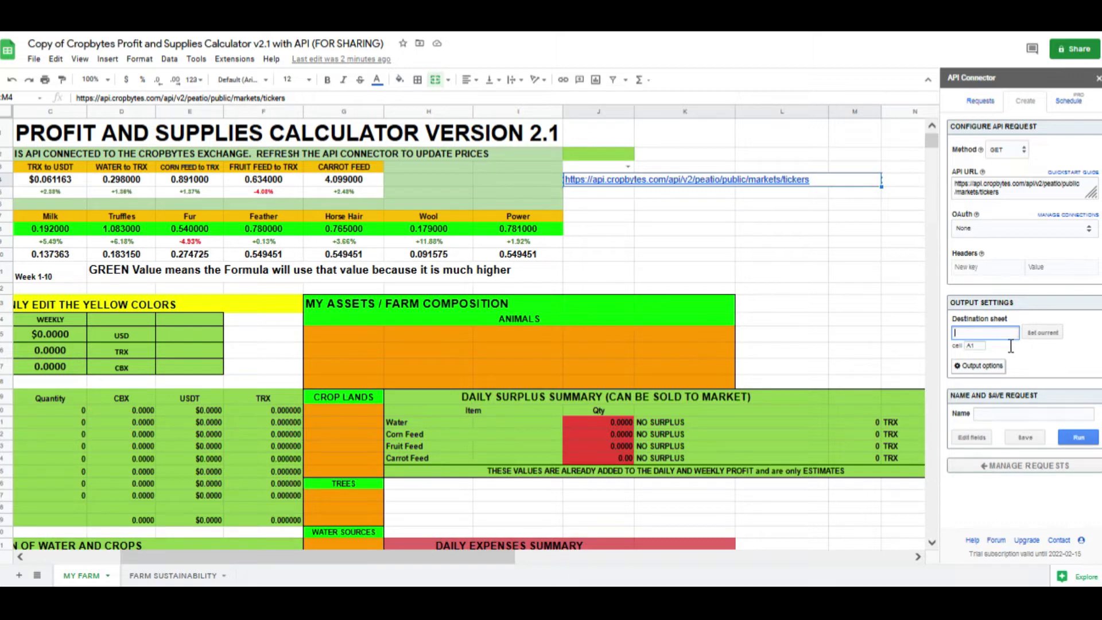
type("API")
left_click(1071, 314)
Step: Enter CropbytesGetPrices as the request name and save the request
left_click(1024, 417)
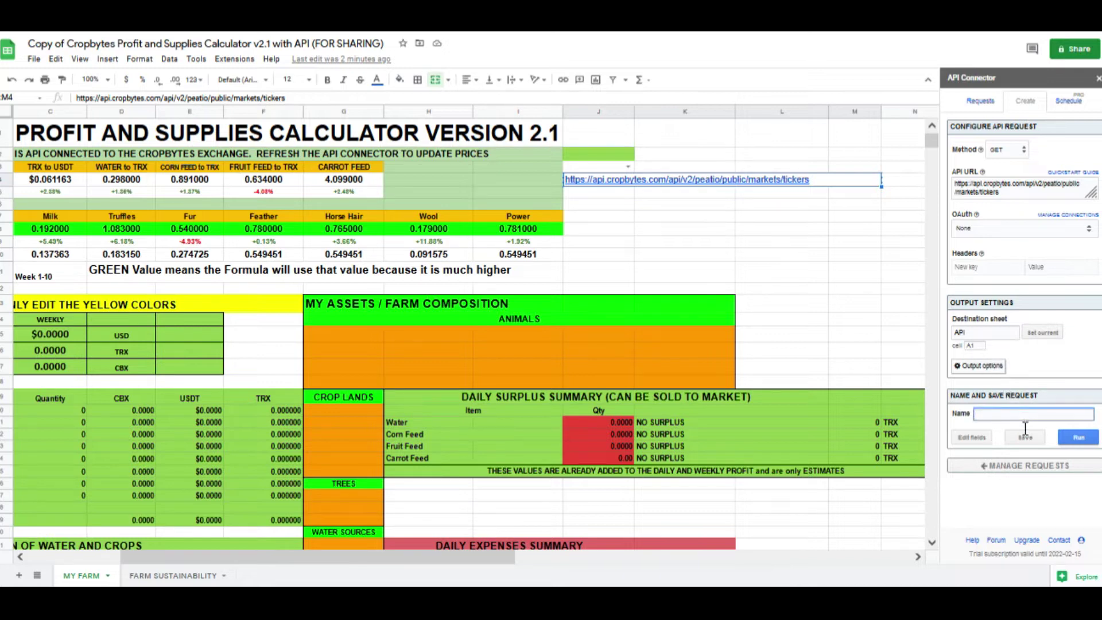
type("Crop")
type("bytesGetPrices")
left_click(1027, 436)
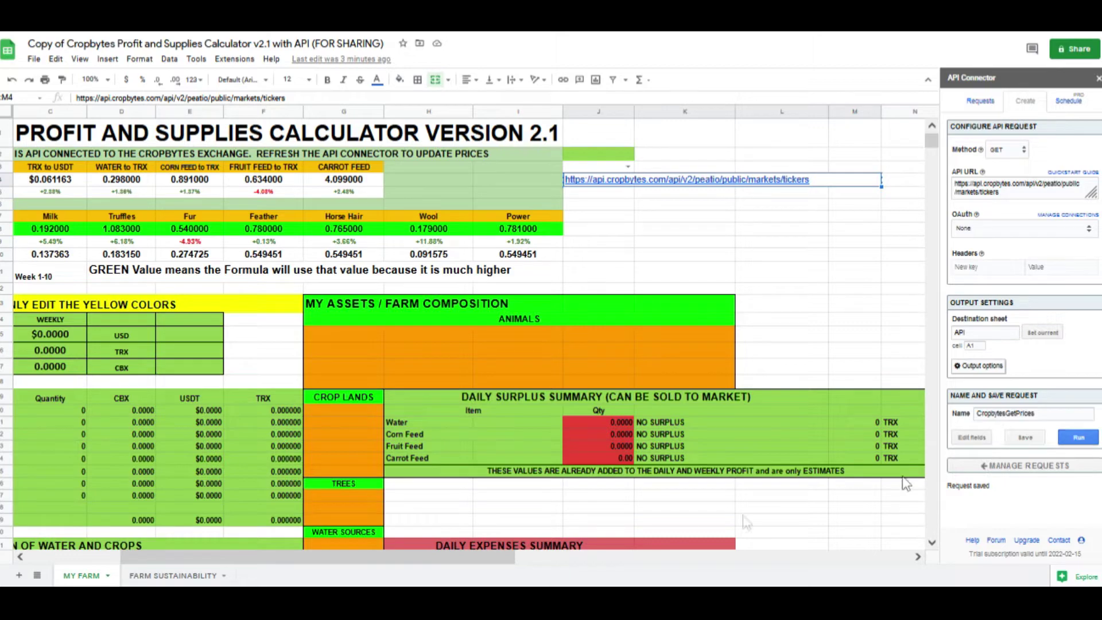
left_click_drag(514, 554, 415, 567)
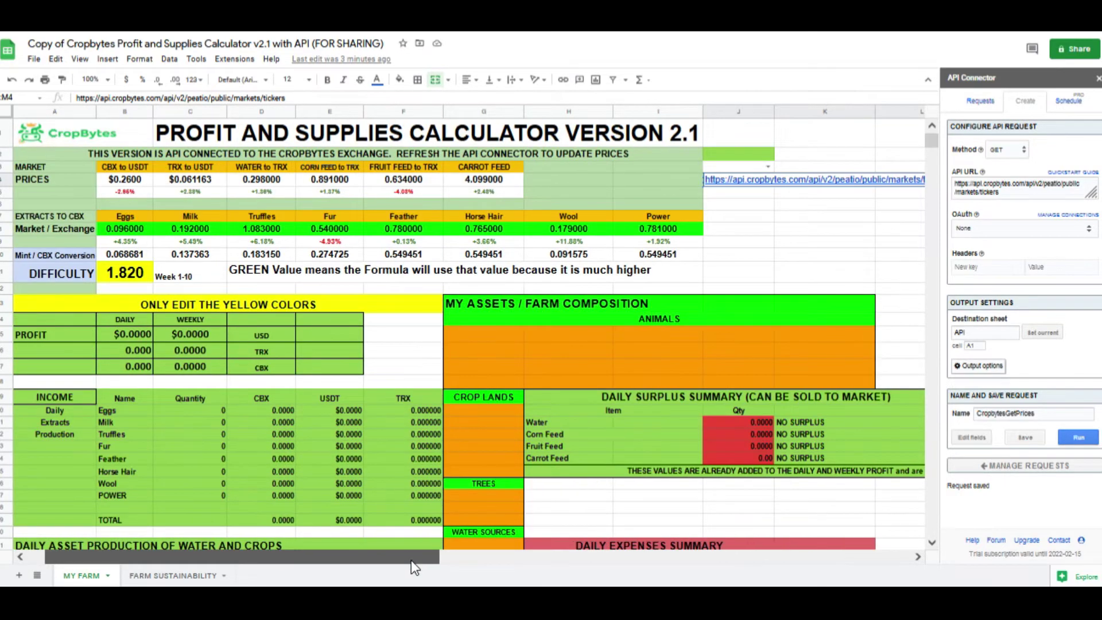
Step: Run CropbytesGetPrices to refresh market prices, then close the API Connector sidebar
left_click(1082, 440)
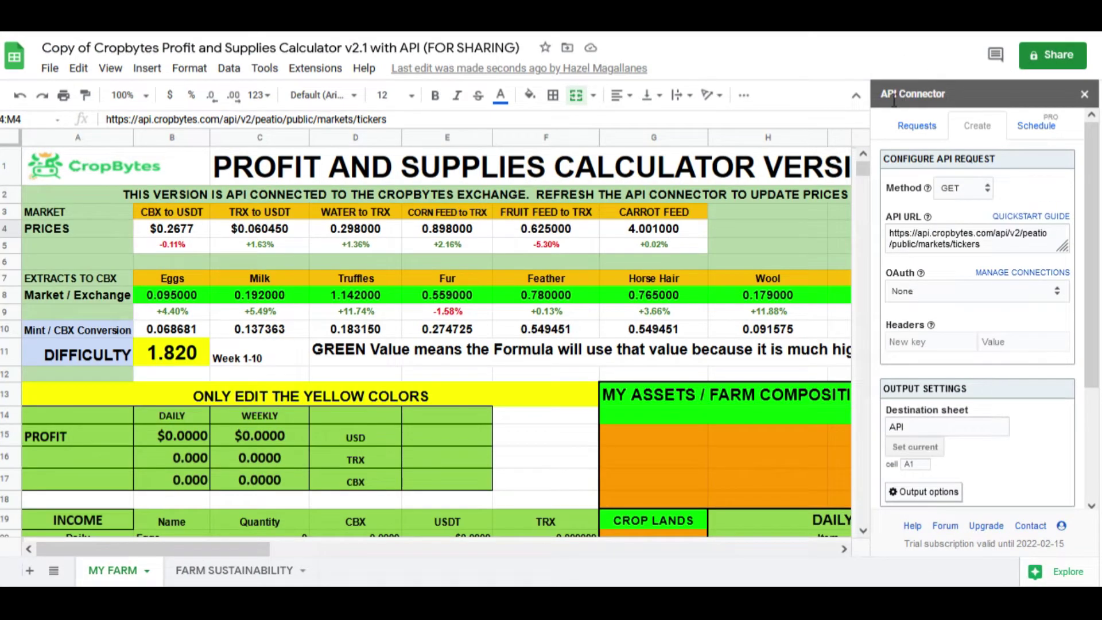
left_click(1083, 93)
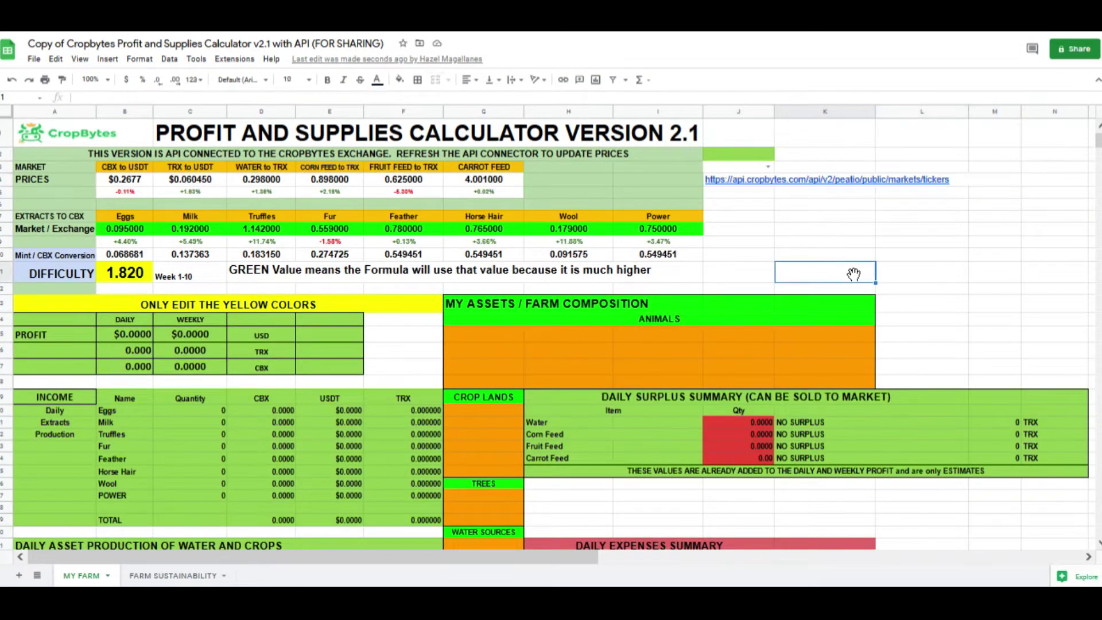
scroll(843, 275, "down", 3)
scroll(844, 274, "down", 4)
scroll(840, 280, "down", 2)
scroll(838, 274, "up", 8)
scroll(837, 274, "down", 3)
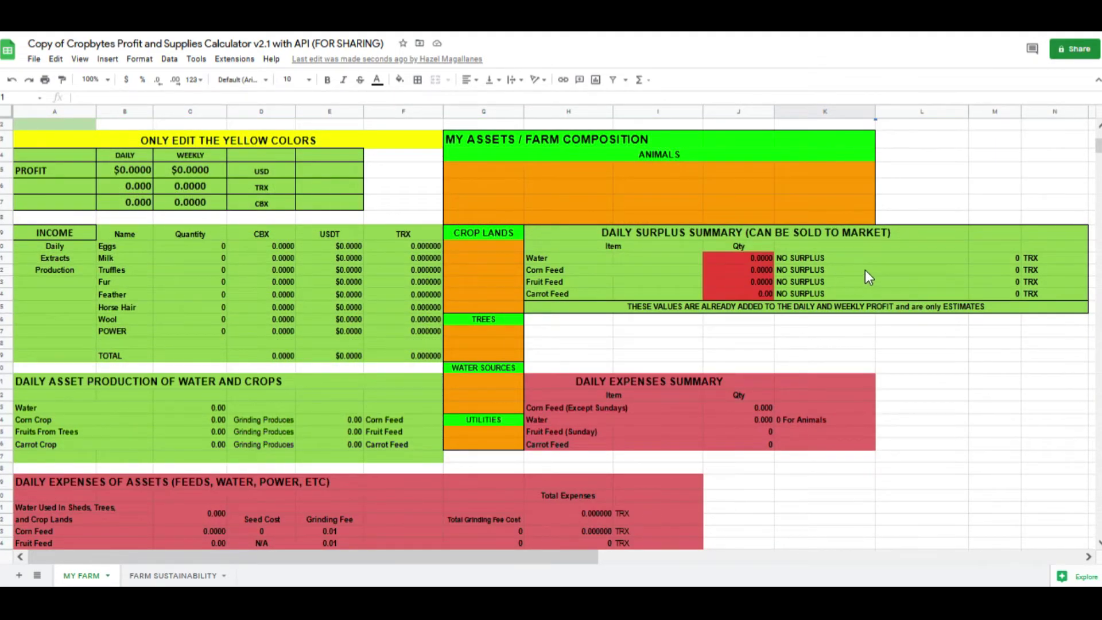
scroll(860, 269, "up", 3)
scroll(855, 350, "down", 3)
scroll(558, 441, "down", 3)
scroll(556, 437, "down", 5)
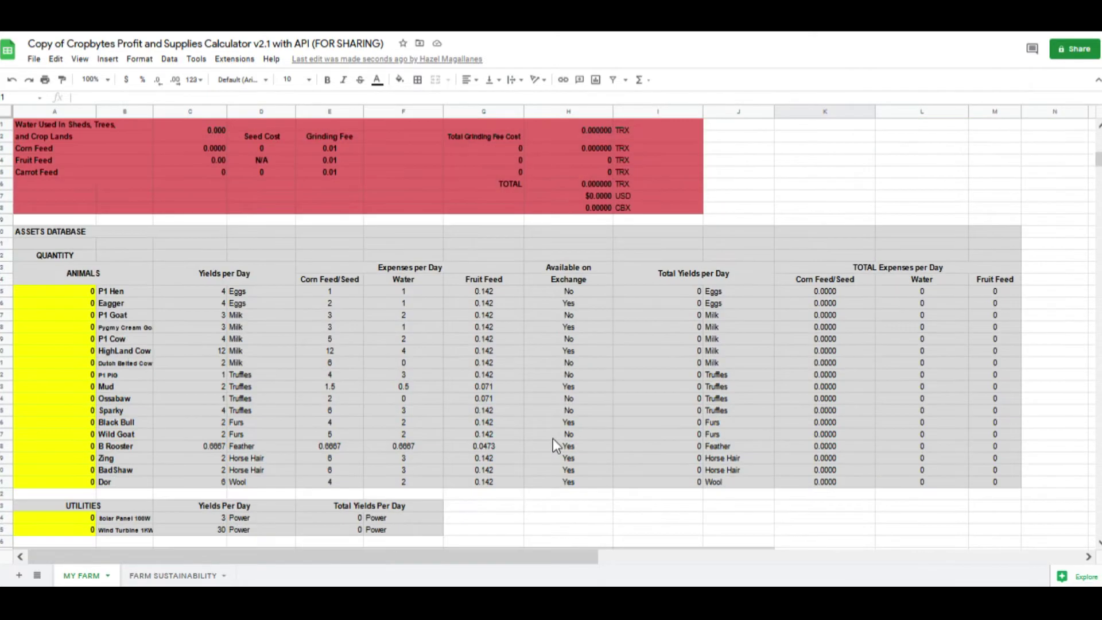
Step: Enter animal quantities of 4 P1 Hens, 2 P1 Goats and 1 P1 Cow
left_click(60, 292)
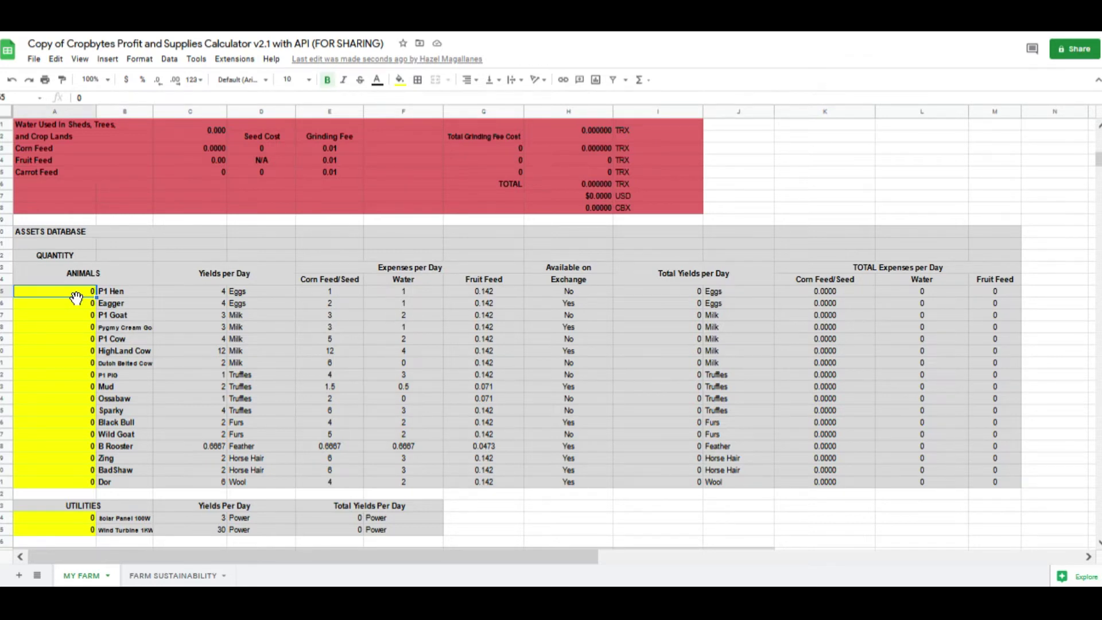
type("4")
left_click(76, 316)
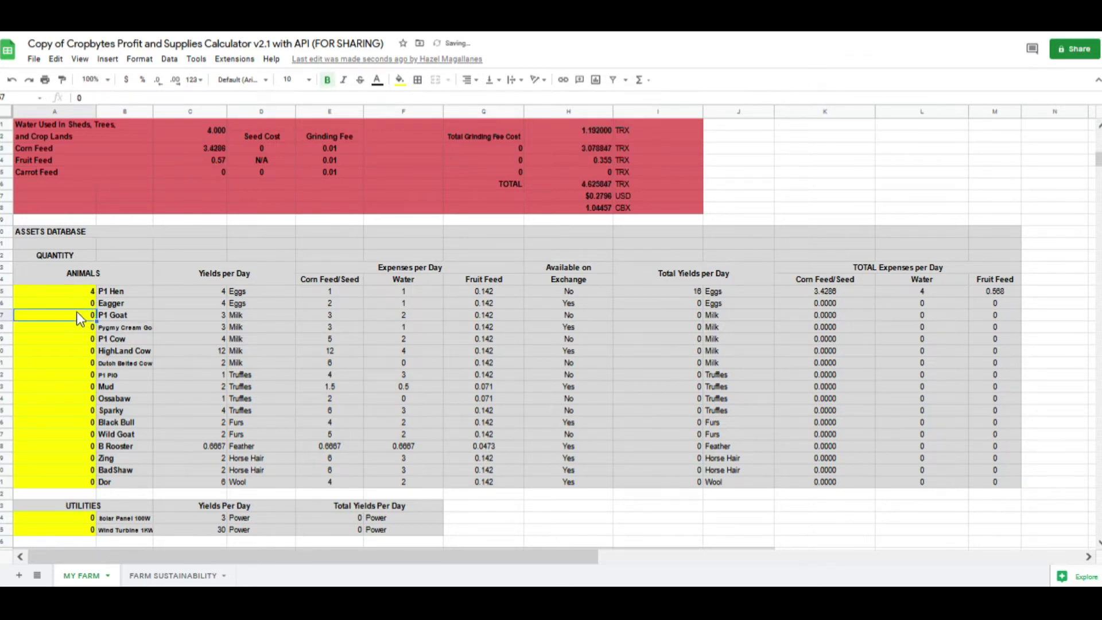
type("2")
left_click(74, 339)
type("1")
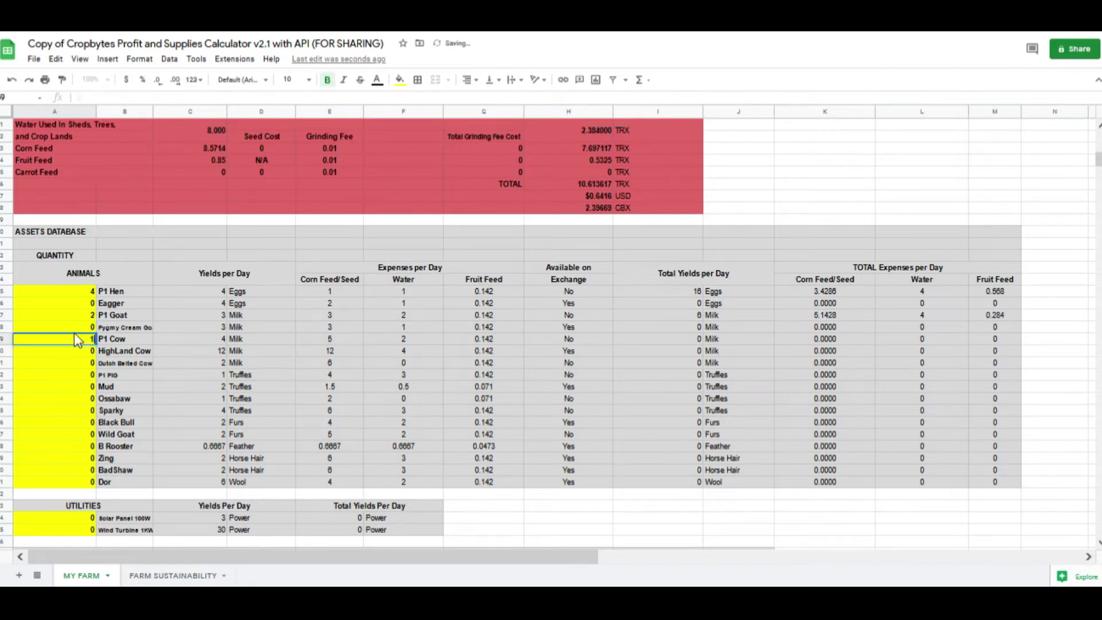
left_click(166, 400)
scroll(177, 401, "down", 5)
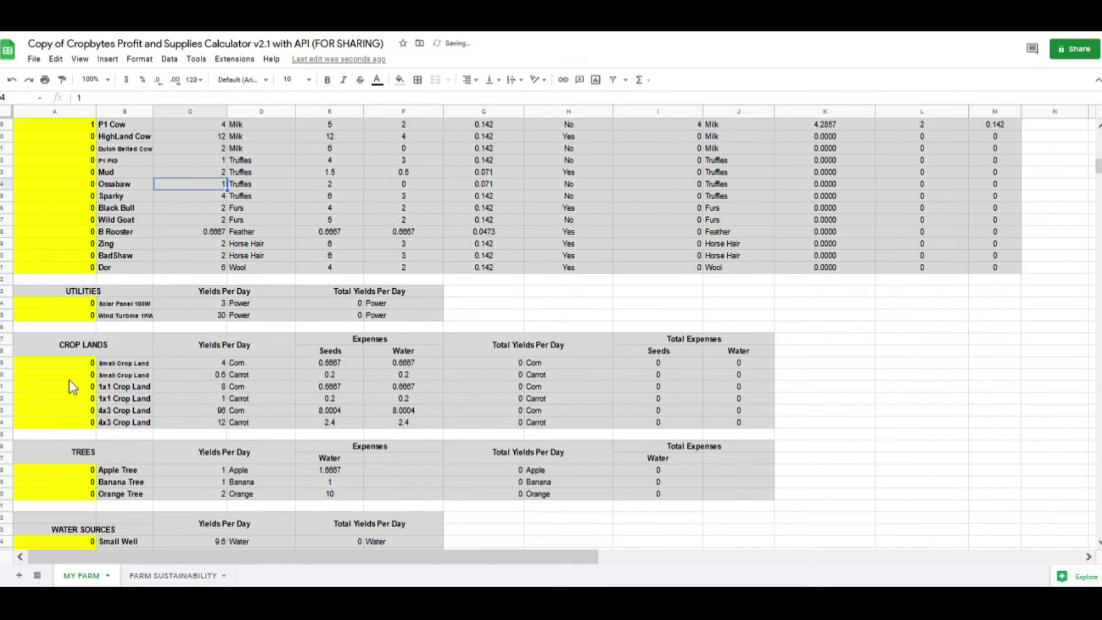
Step: Enter 3 Small Crop Lands, 2 Apple Trees and 1 Small Well
left_click(73, 363)
type("3")
left_click(190, 398)
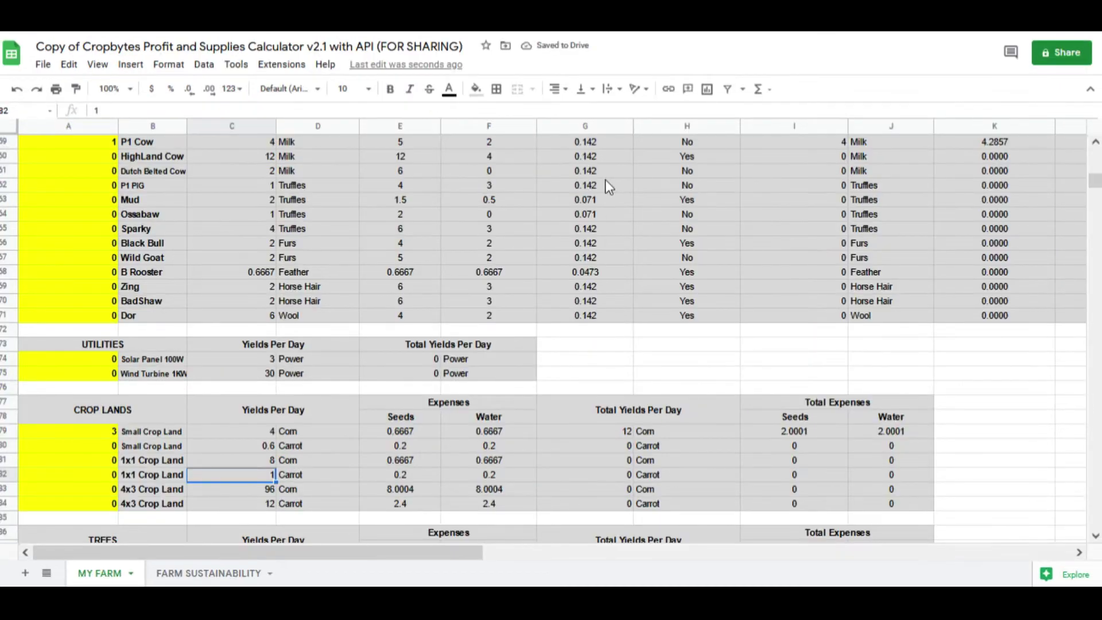
left_click(605, 182)
left_click(88, 392)
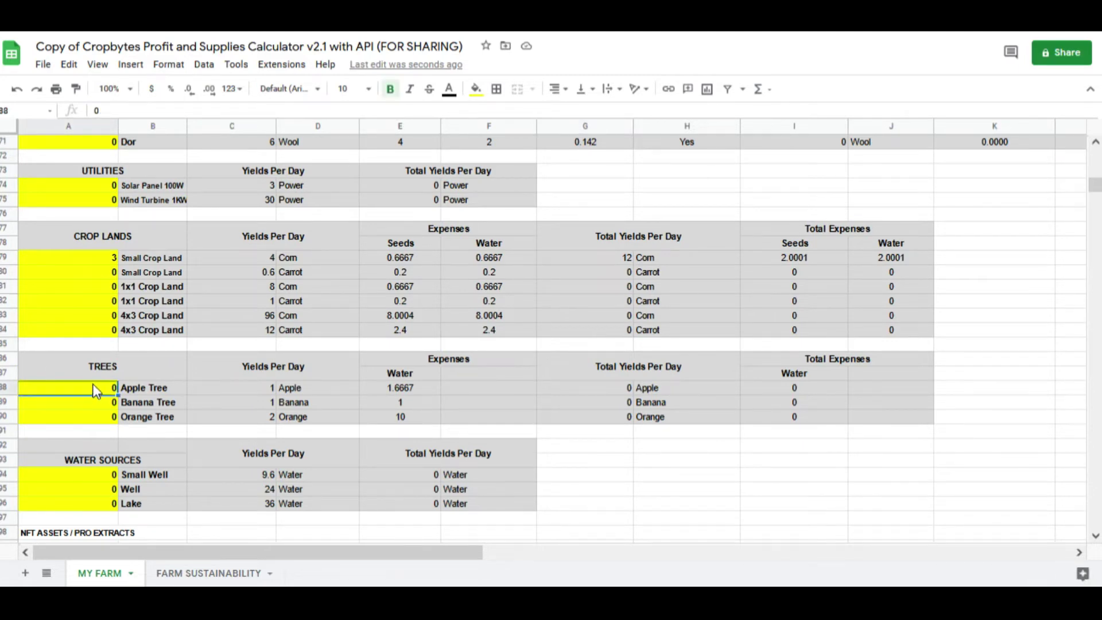
type("2")
left_click(104, 480)
type("1")
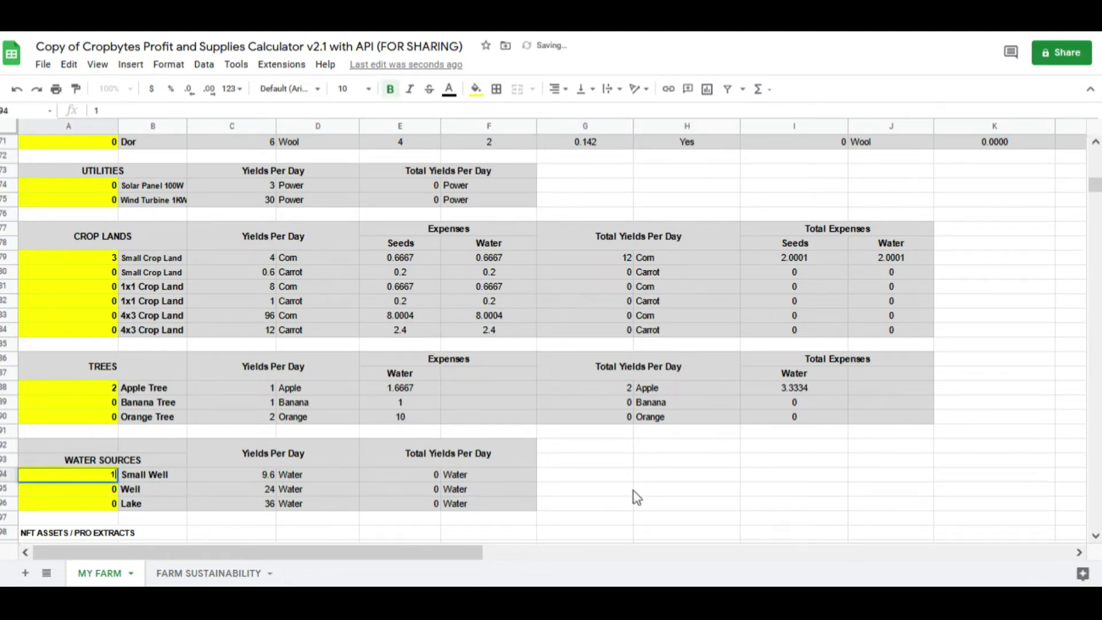
left_click(635, 497)
key("ctrl+Home")
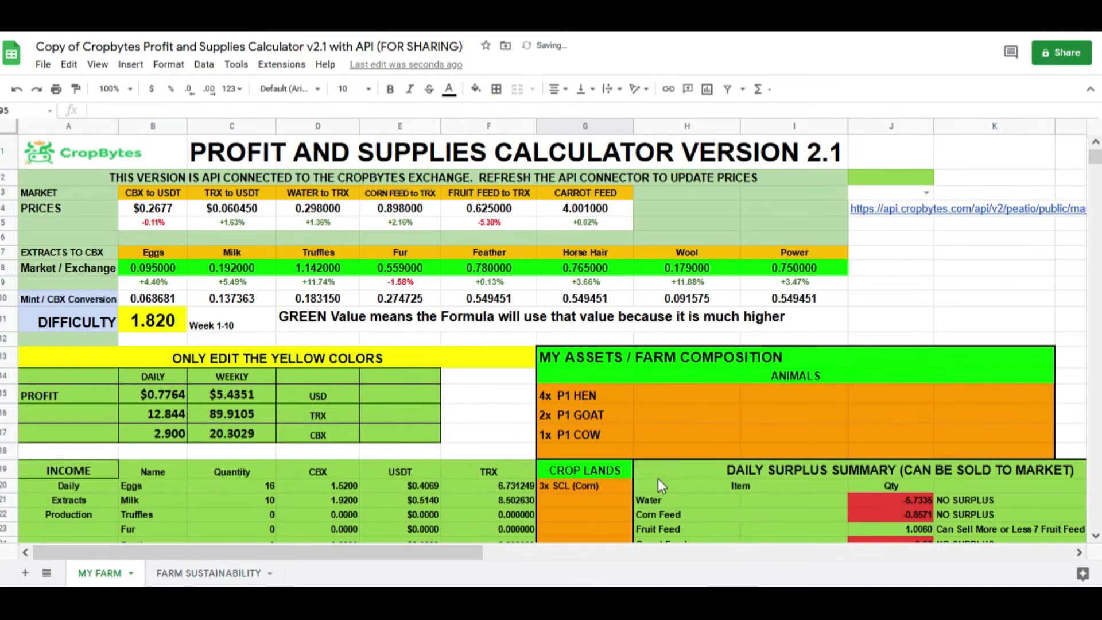
scroll(657, 477, "down", 5)
scroll(658, 478, "up", 5)
scroll(588, 441, "down", 8)
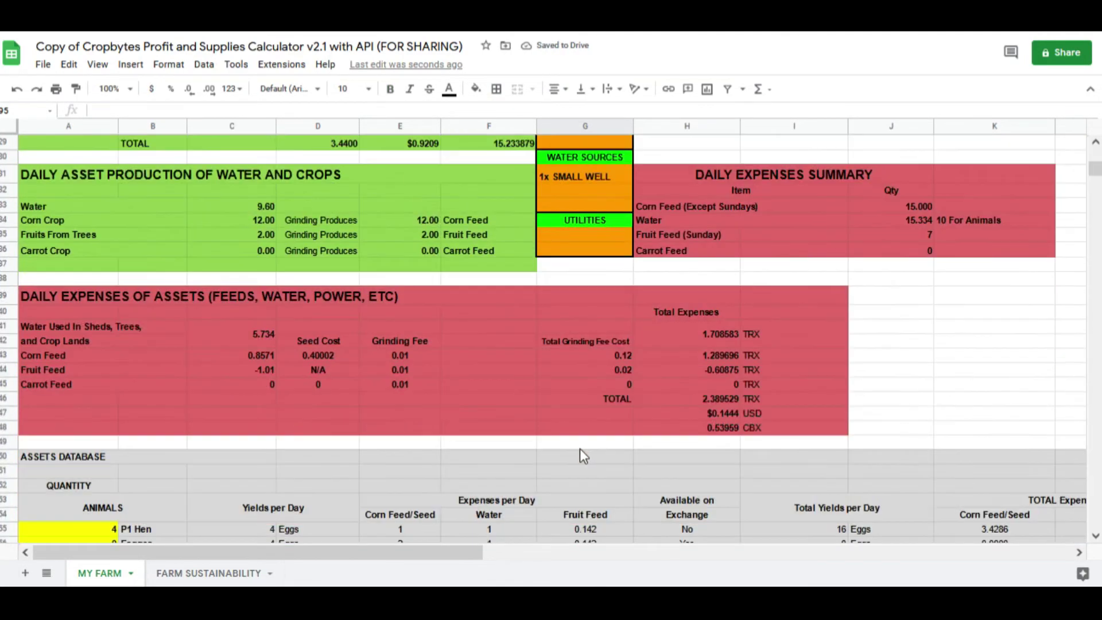
scroll(582, 449, "down", 8)
scroll(581, 440, "up", 3)
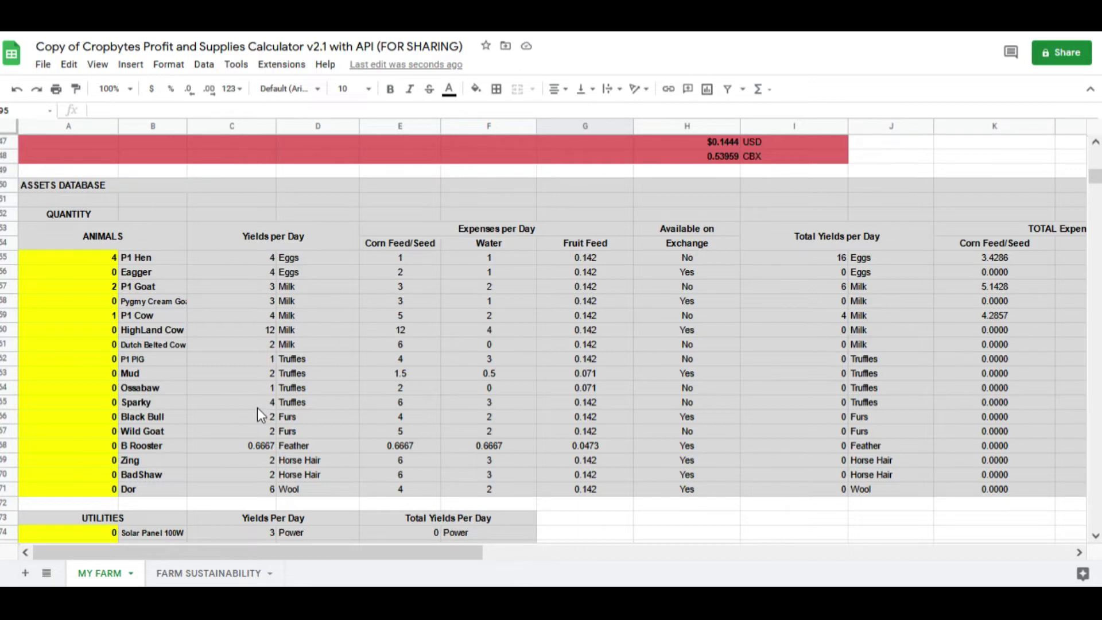
scroll(257, 408, "up", 5)
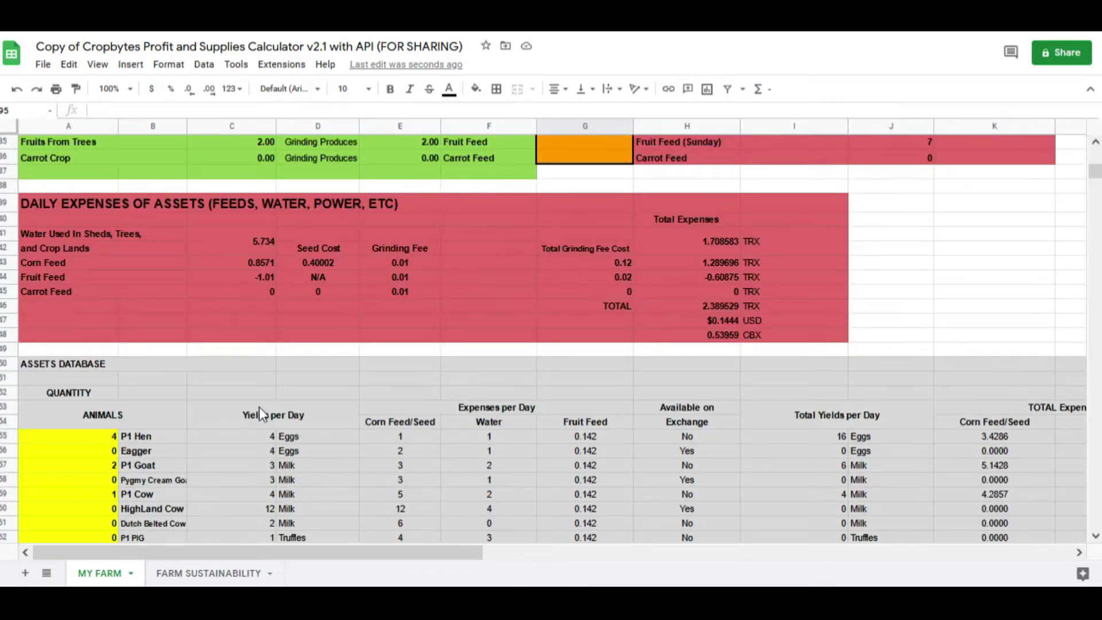
scroll(258, 407, "up", 10)
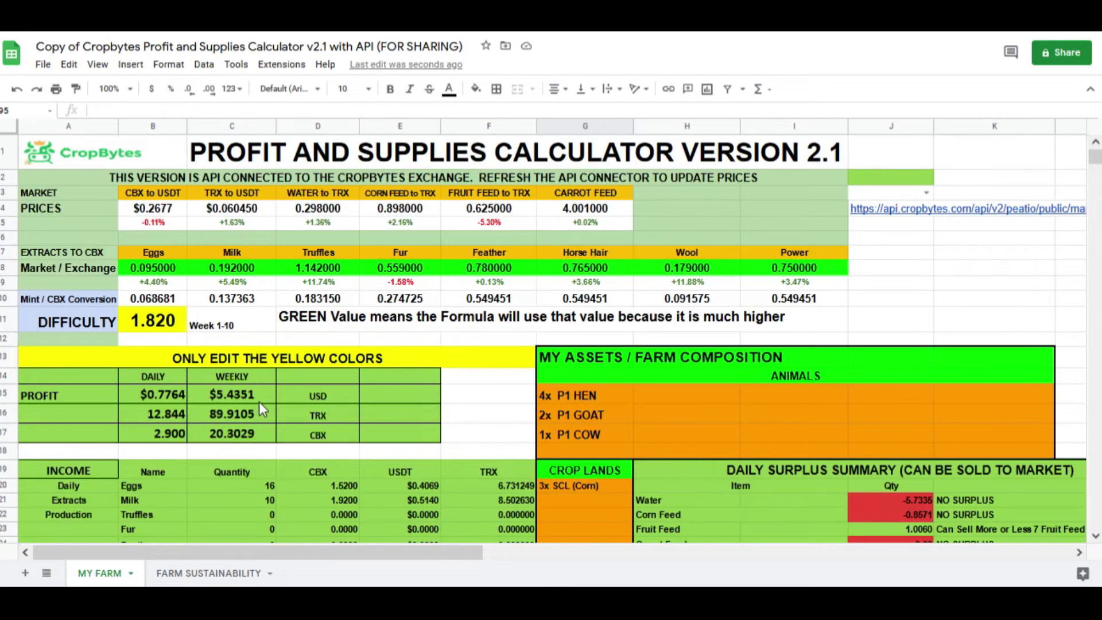
scroll(260, 401, "down", 2)
scroll(259, 401, "down", 5)
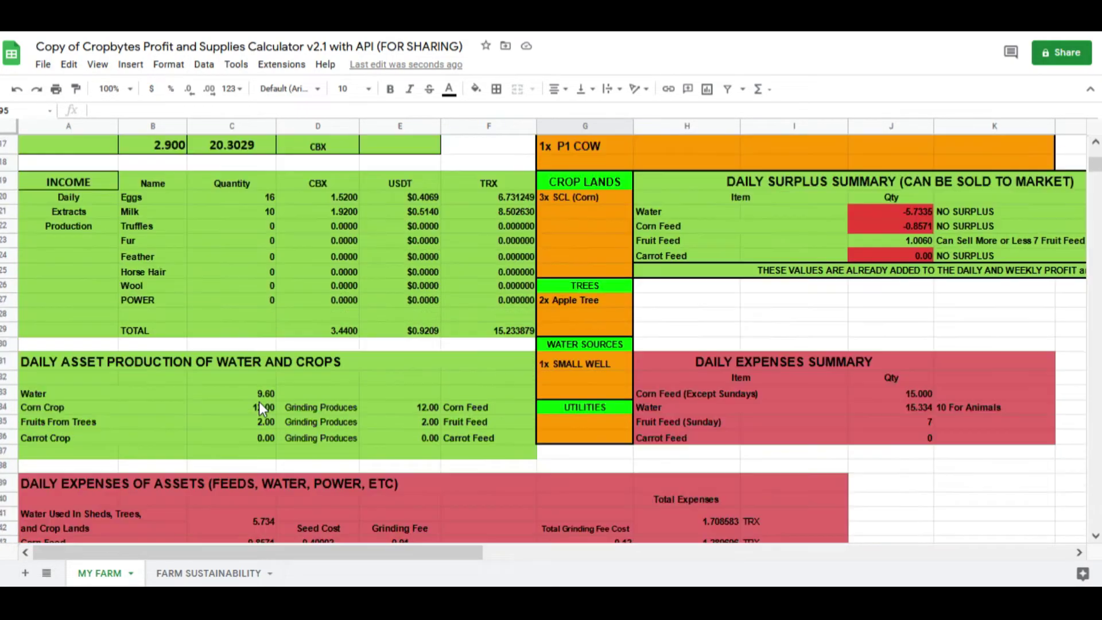
scroll(259, 401, "up", 10)
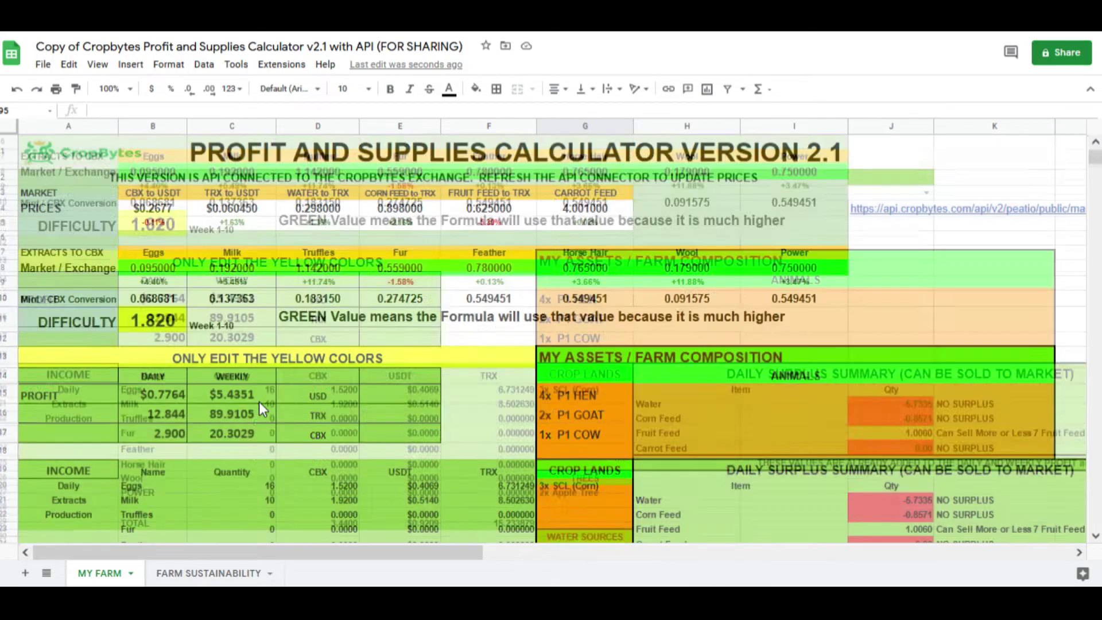
scroll(259, 401, "down", 12)
Step: Switch to the FARM SUSTAINABILITY sheet to check the 112 eggs and 70 milk extracts
left_click(201, 575)
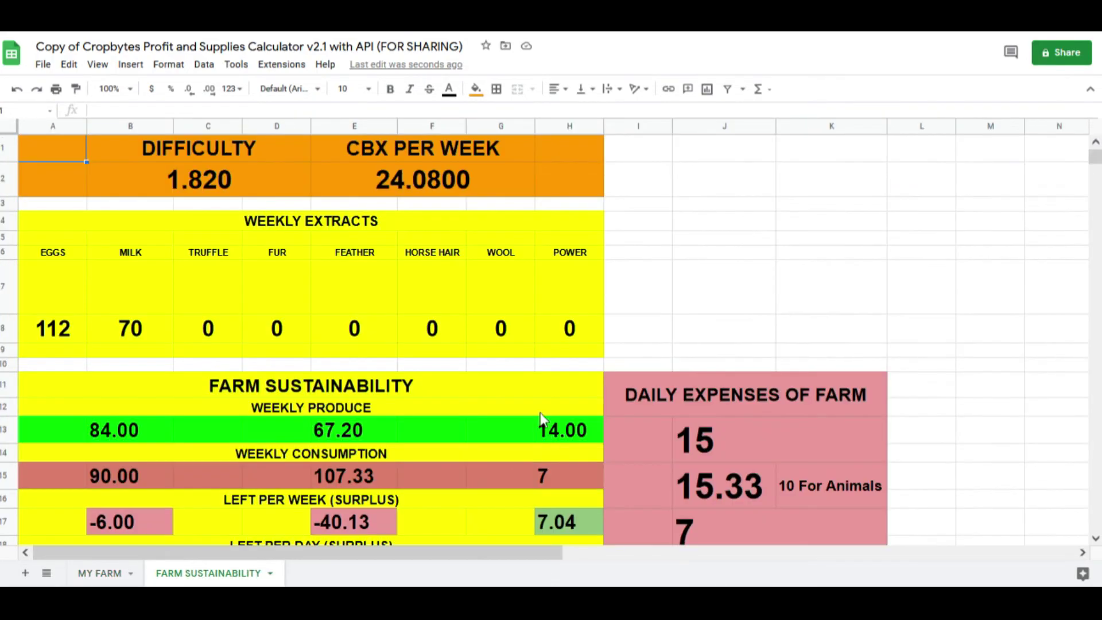
scroll(540, 411, "down", 5)
scroll(538, 410, "up", 3)
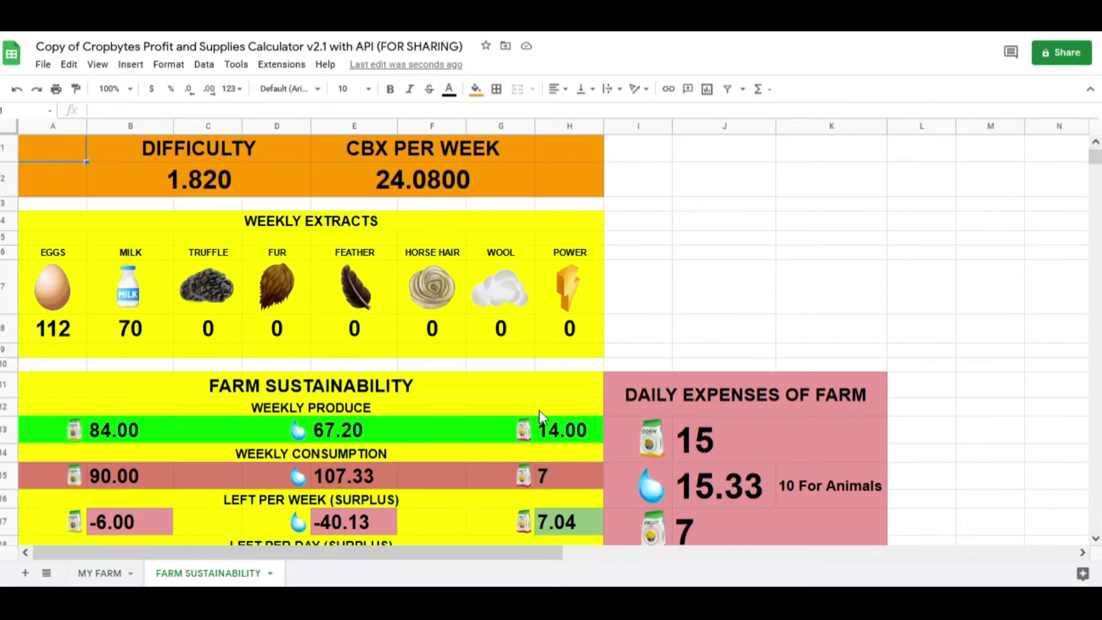
scroll(539, 409, "down", 5)
scroll(539, 409, "up", 3)
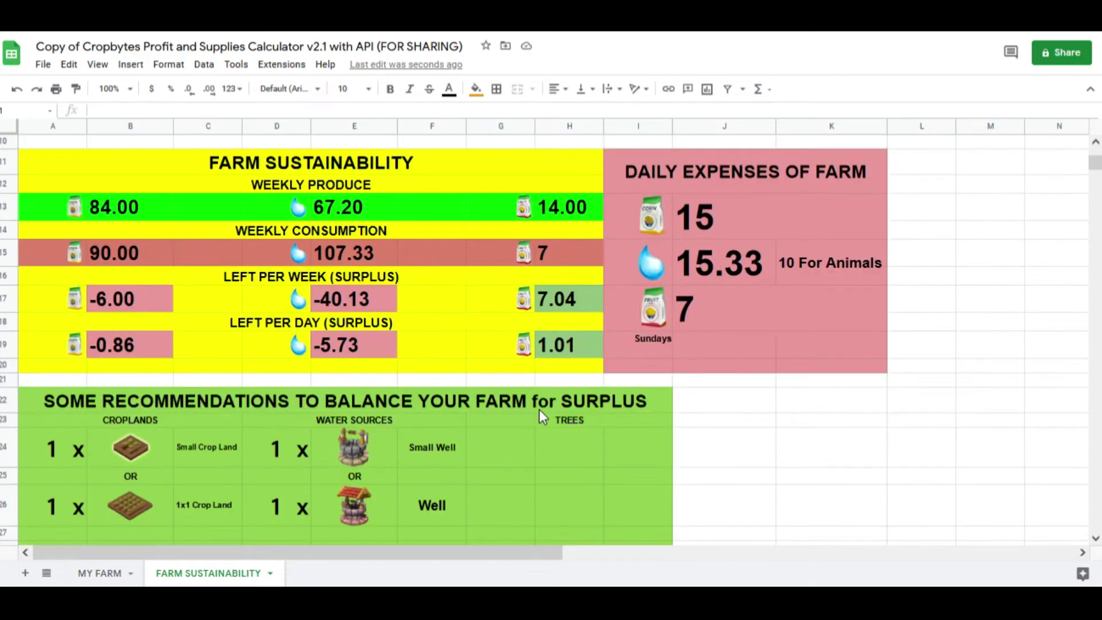
scroll(539, 401, "down", 5)
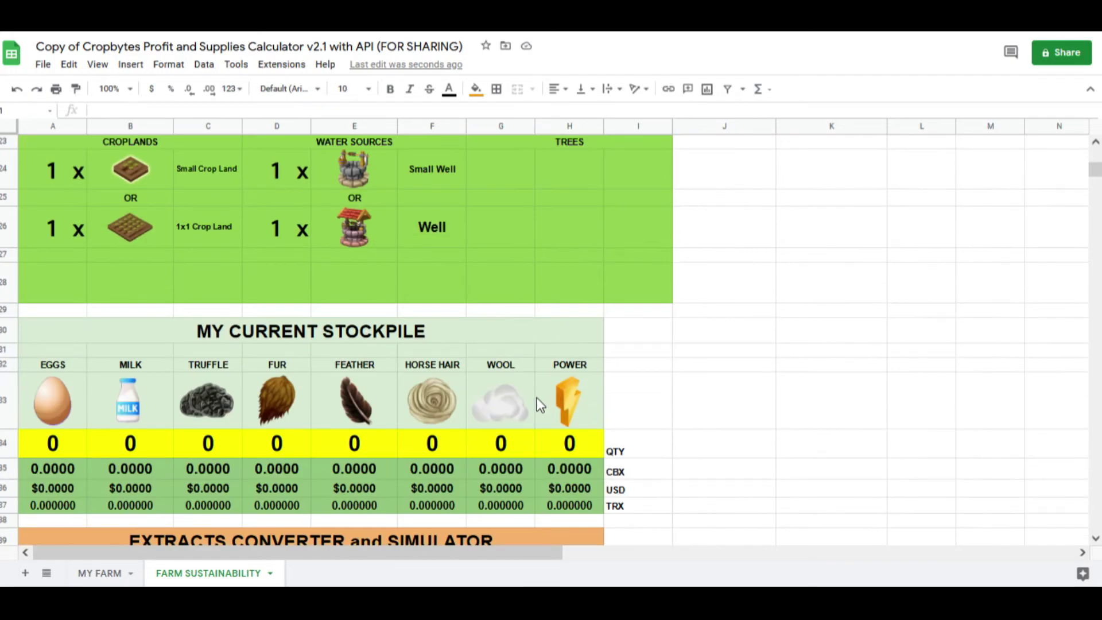
scroll(536, 397, "down", 5)
scroll(536, 403, "up", 5)
scroll(421, 452, "up", 5)
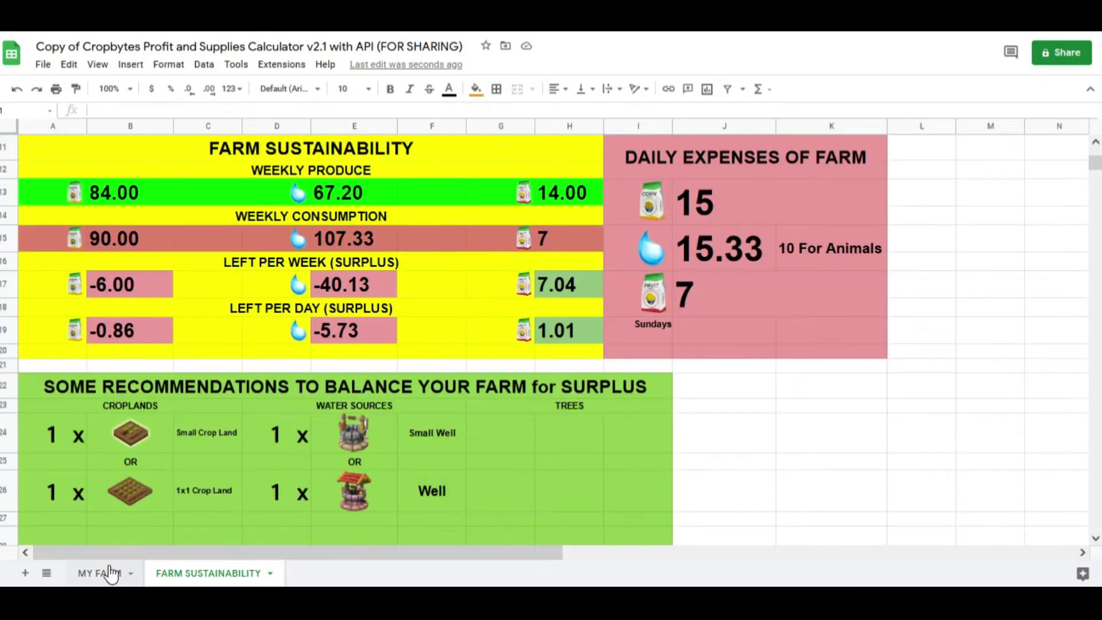
Step: Return to the MY FARM sheet showing the $0.7764 daily profit
left_click(100, 573)
scroll(562, 395, "up", 8)
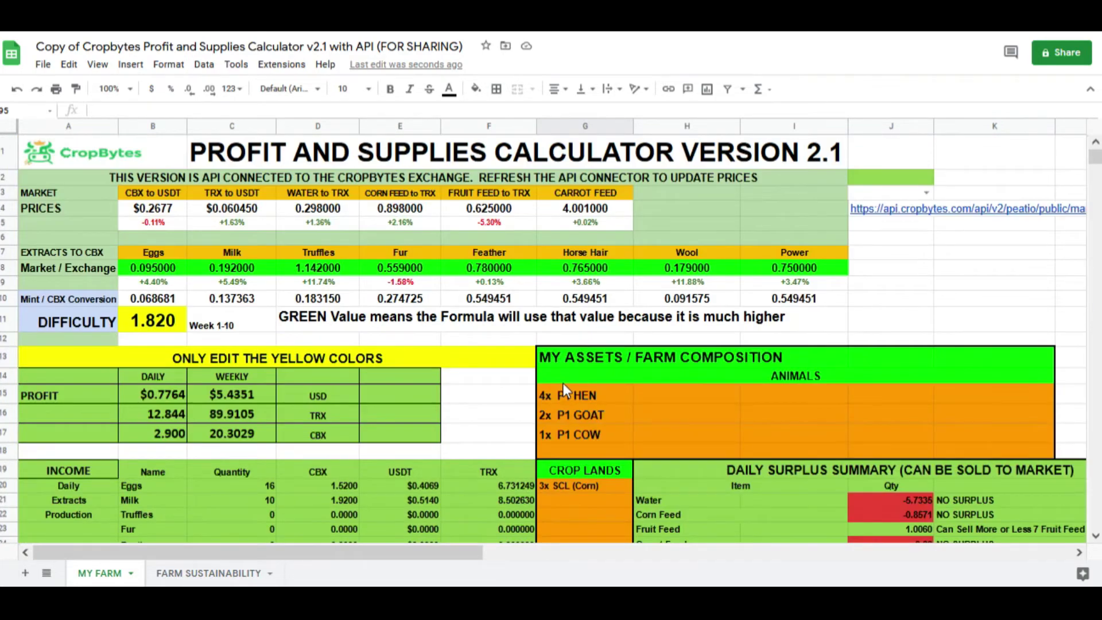
scroll(563, 383, "down", 6)
scroll(562, 383, "down", 6)
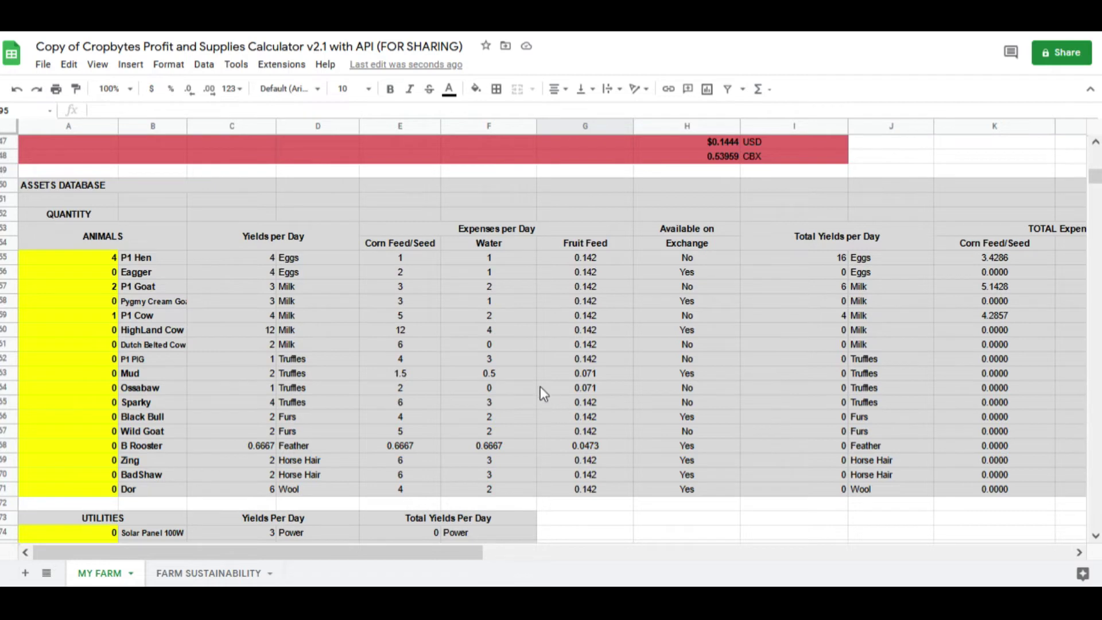
Step: Double the livestock to 8 P1 Hens, 4 Goats and 2 Cows, and set Small Crop Land to 6
left_click(111, 260)
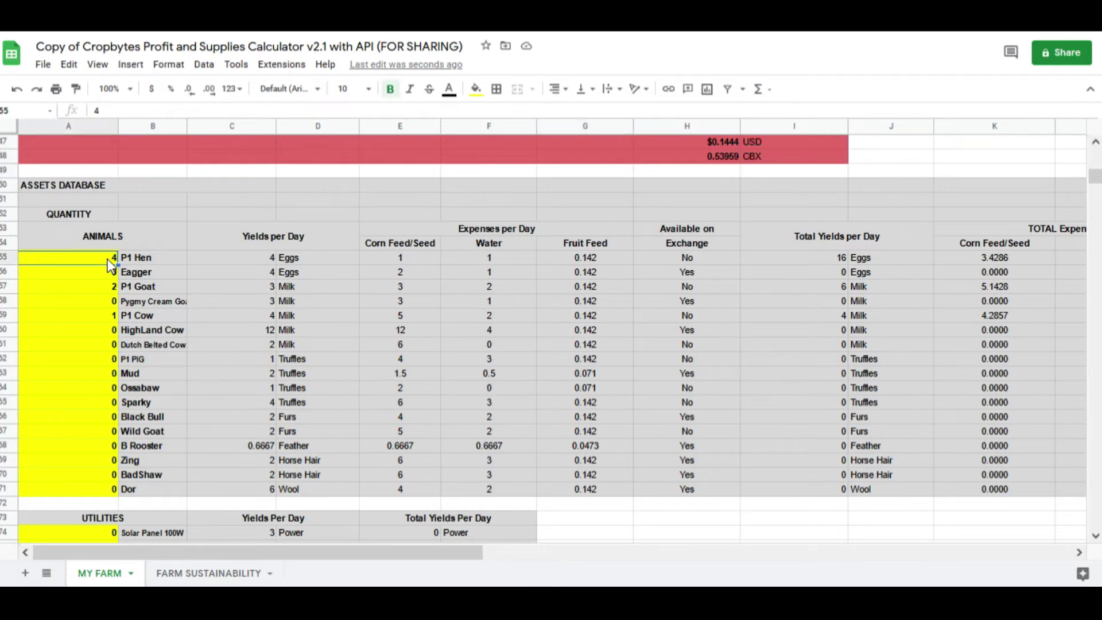
type("8")
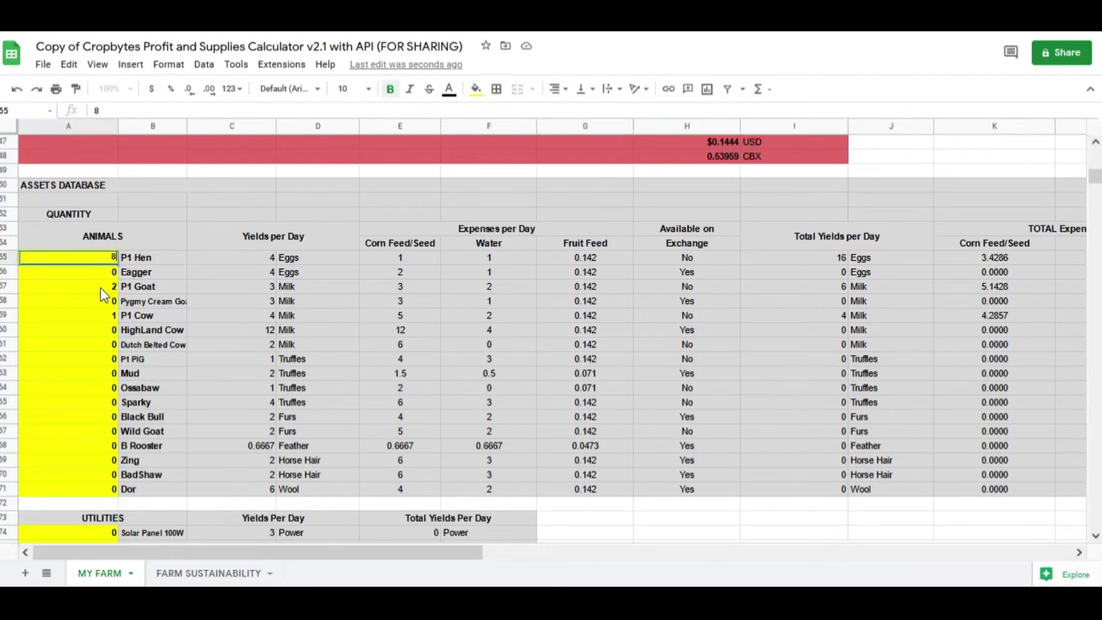
left_click(101, 288)
type("4")
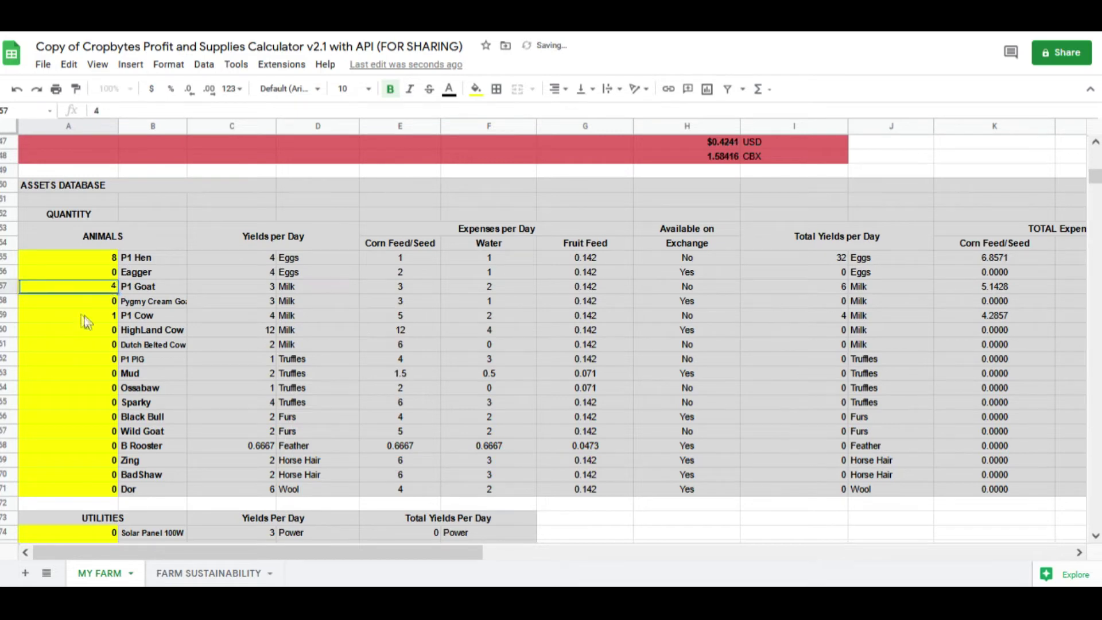
left_click(87, 318)
type("2")
left_click(74, 379)
scroll(93, 407, "down", 5)
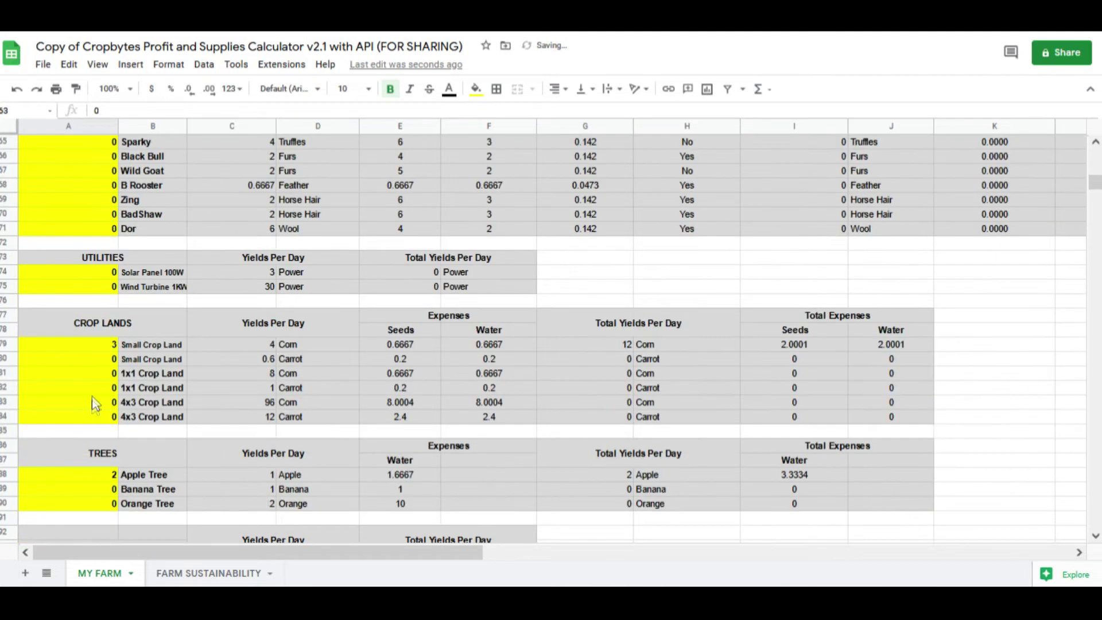
left_click(96, 349)
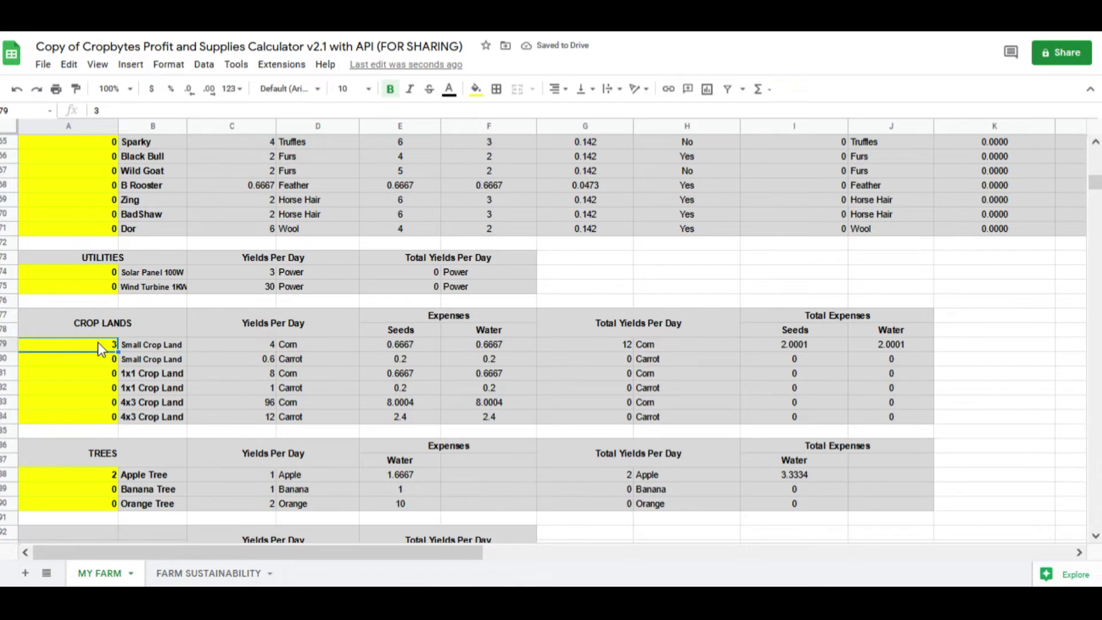
type("6")
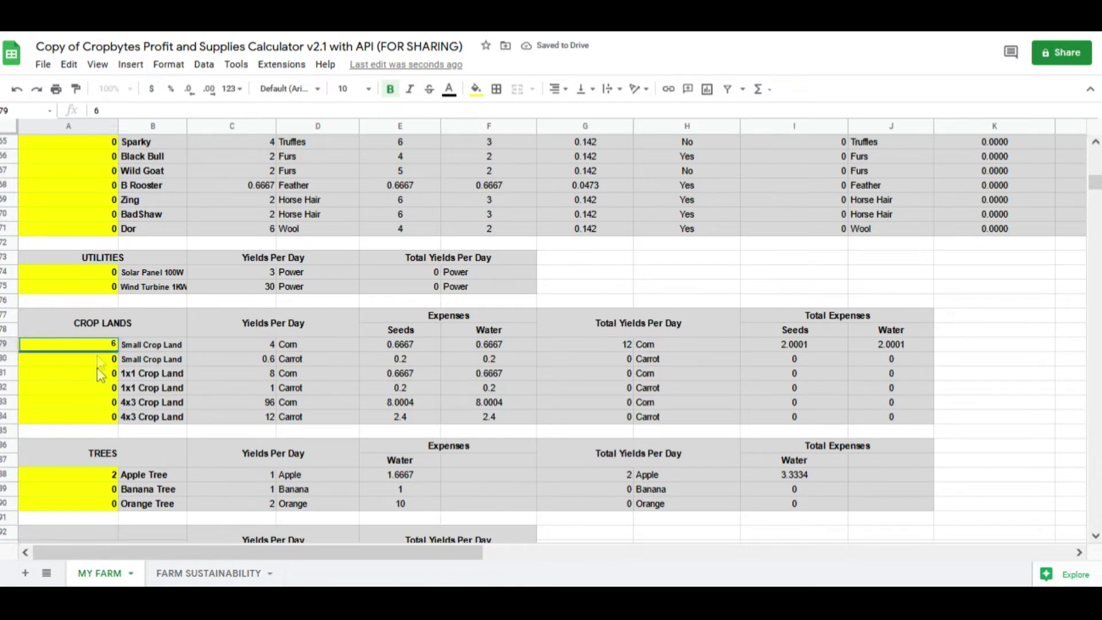
key("Return")
key("Down")
key("Down")
scroll(114, 357, "down", 5)
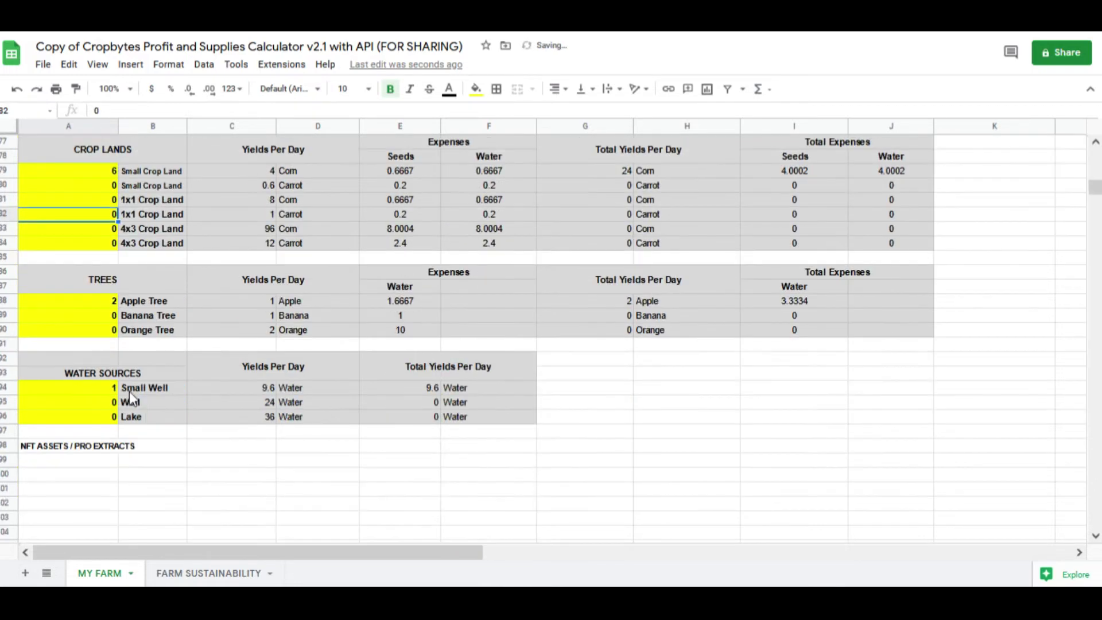
Step: Raise Small Wells to 4 (38.4 Water) and Small Crop Lands to 8 (32 Corn)
left_click(111, 303)
type("4")
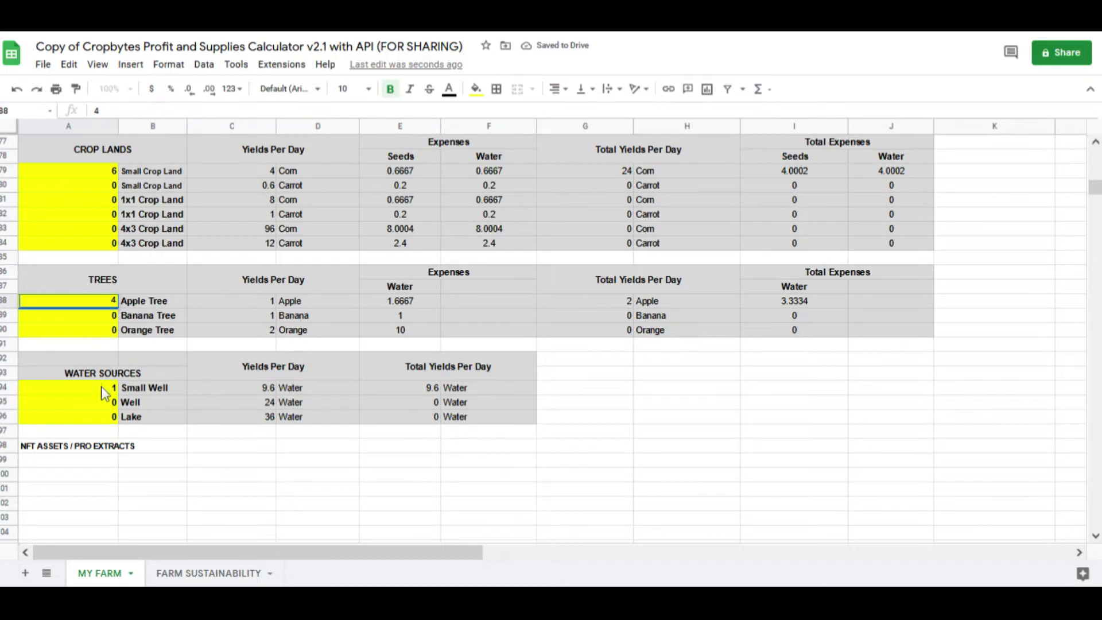
left_click(101, 386)
left_click(633, 442)
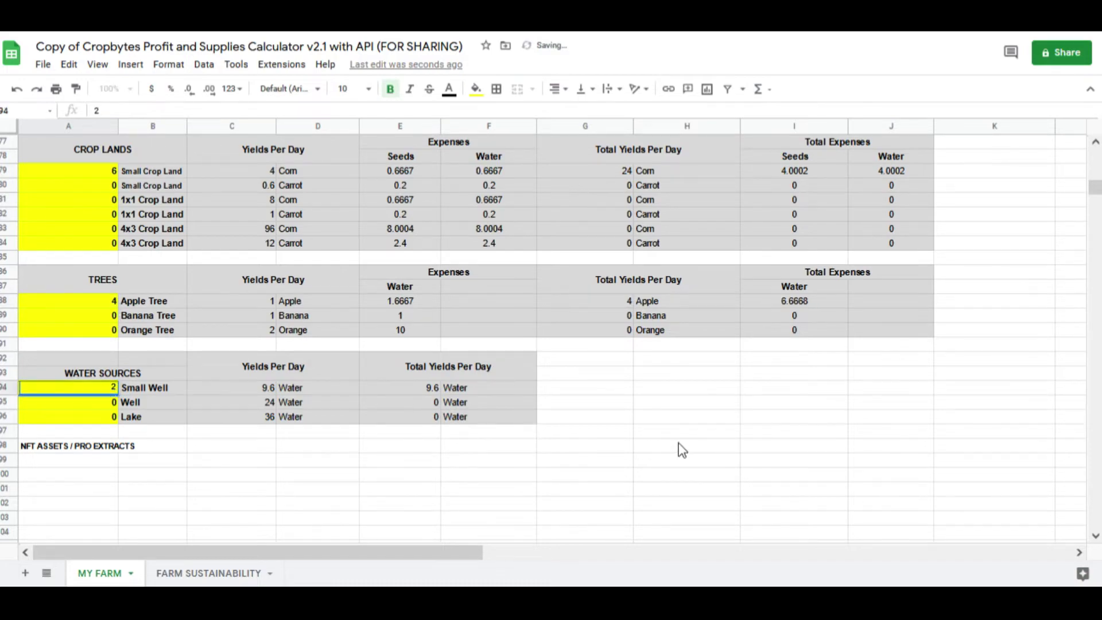
scroll(684, 443, "down", 15)
scroll(690, 433, "down", 10)
scroll(690, 433, "up", 15)
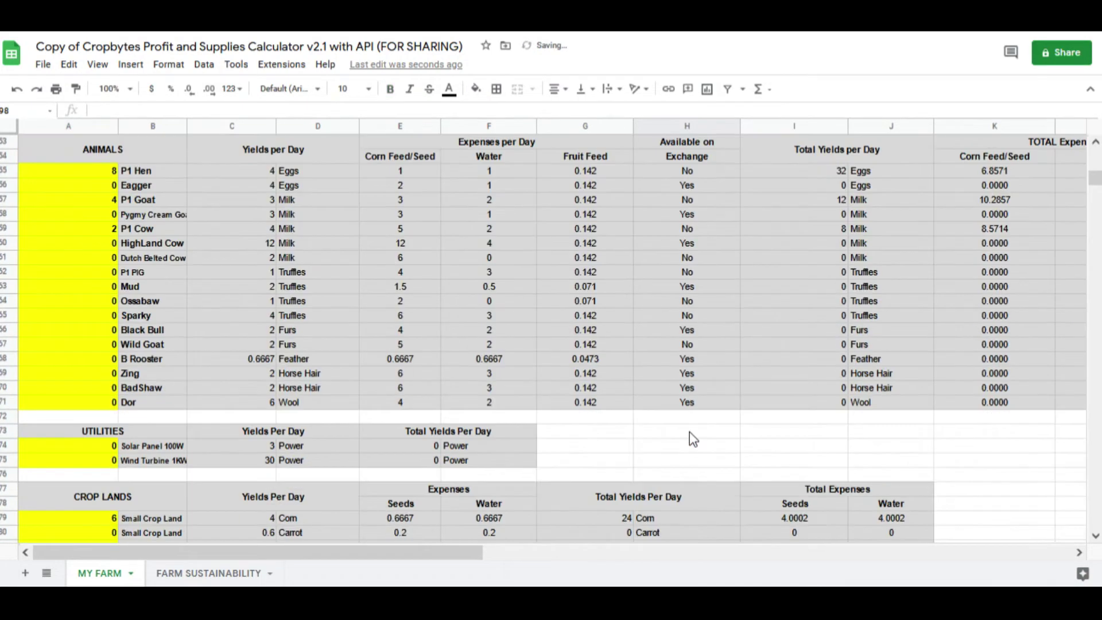
scroll(169, 438, "down", 5)
scroll(170, 438, "down", 2)
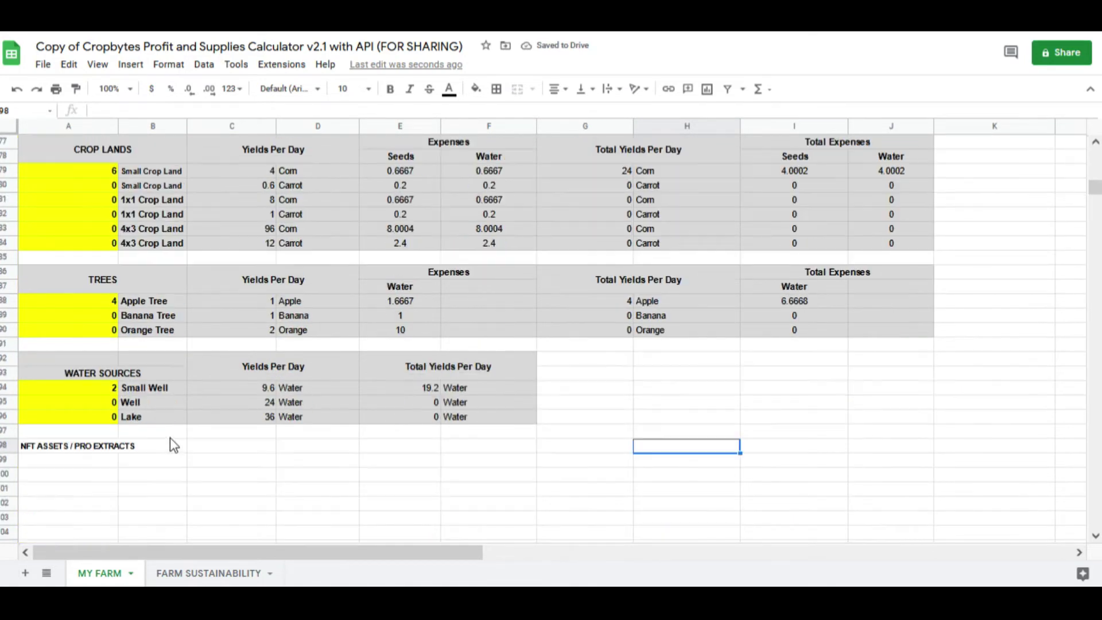
left_click(105, 390)
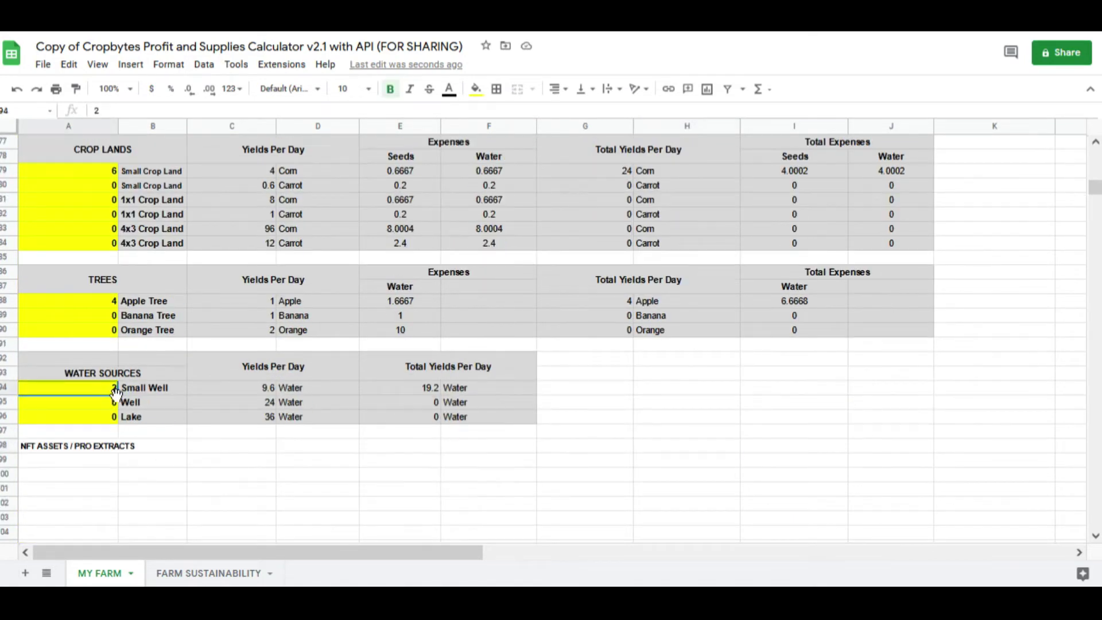
type("4")
left_click(706, 464)
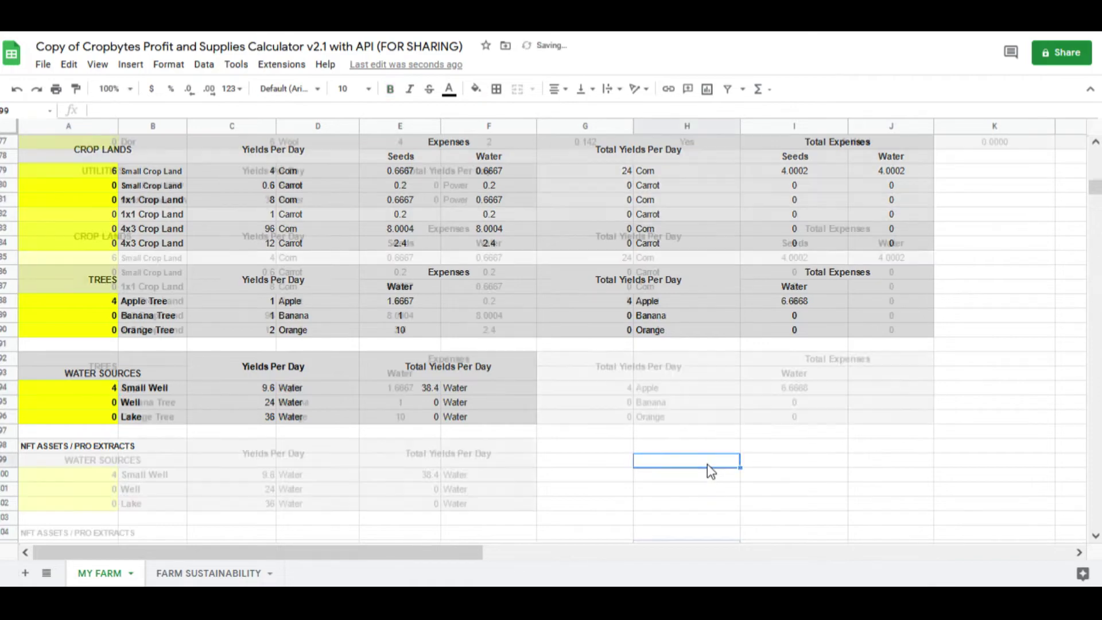
scroll(707, 464, "up", 6)
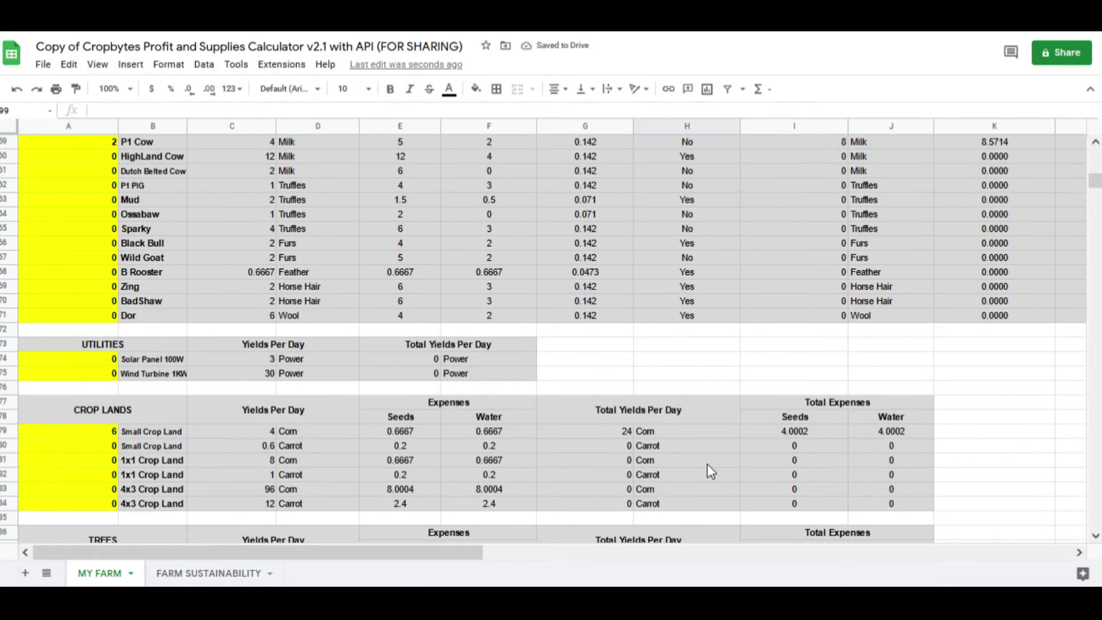
scroll(706, 463, "down", 4)
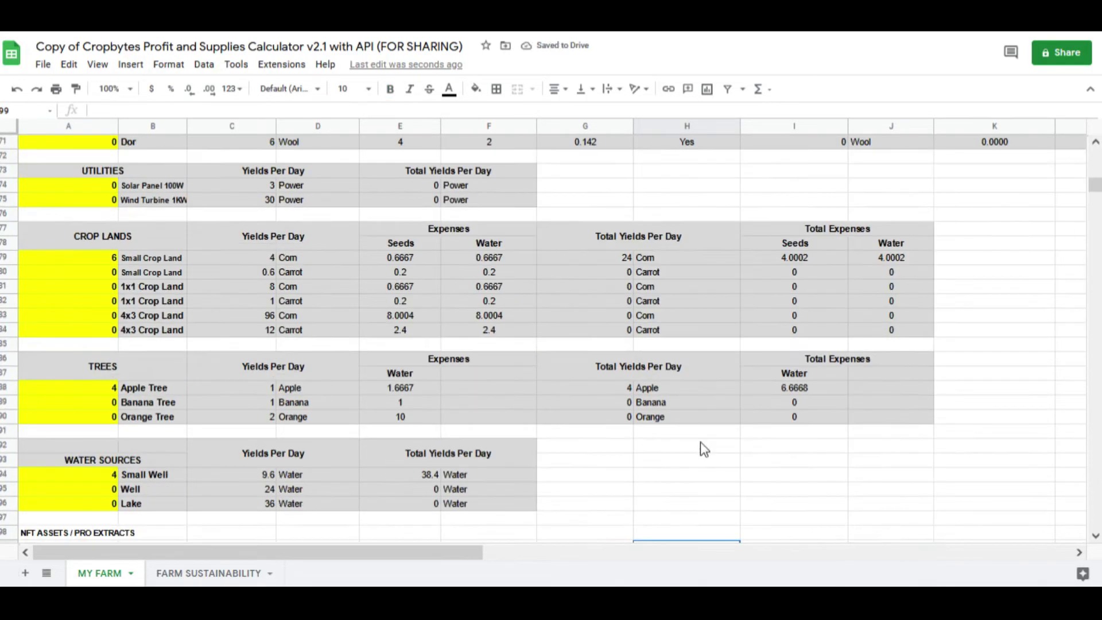
left_click(100, 260)
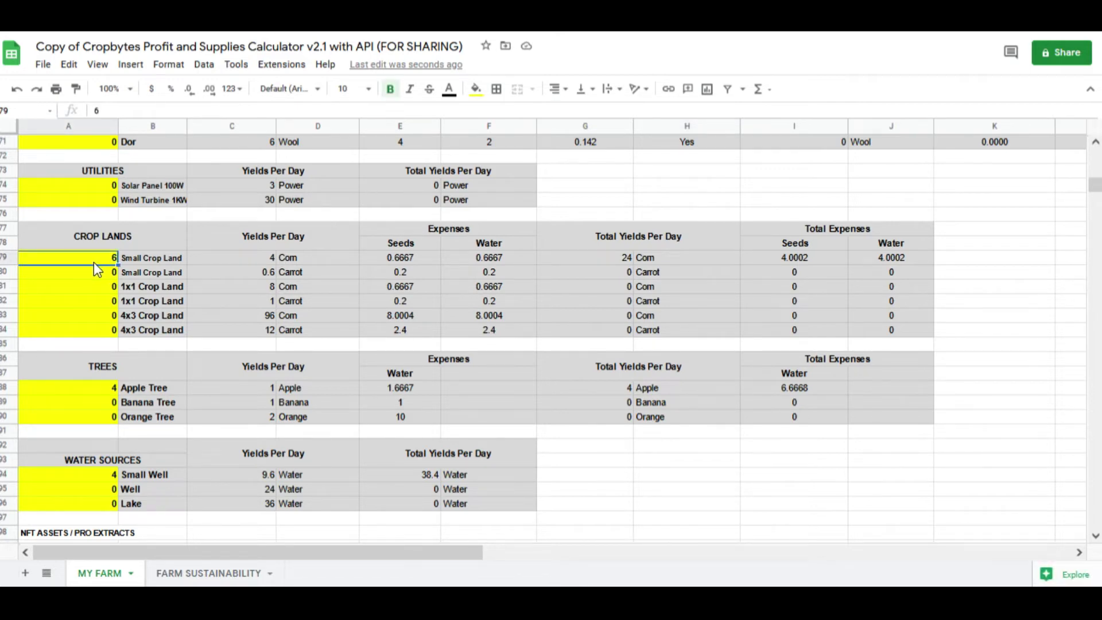
type("8")
key("Return")
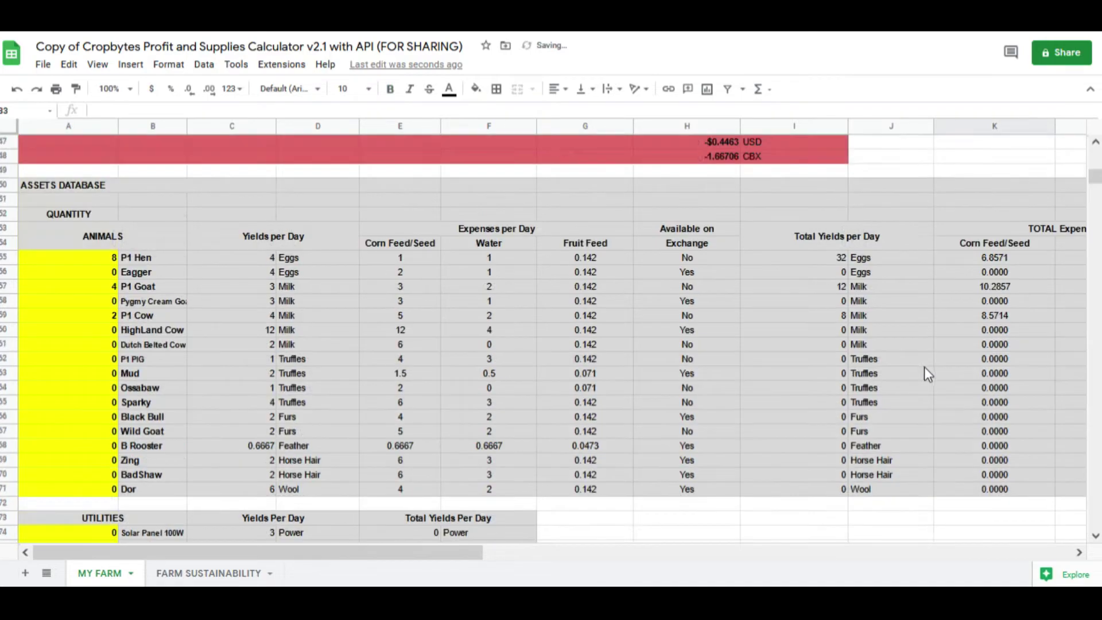
scroll(923, 367, "up", 10)
scroll(926, 376, "down", 5)
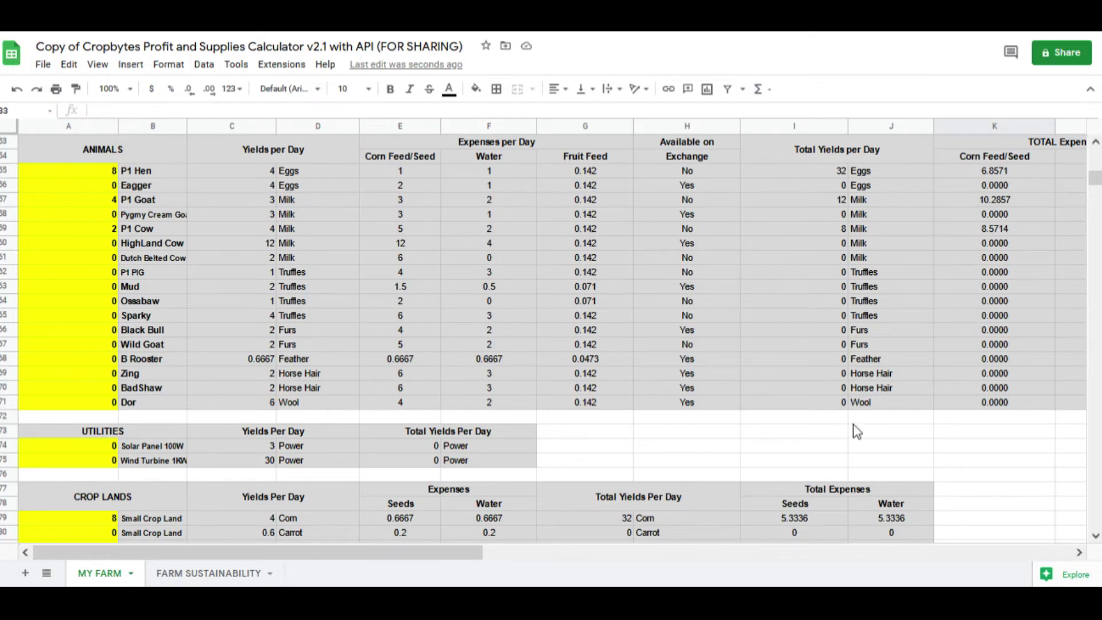
scroll(801, 417, "up", 3)
scroll(603, 345, "down", 3)
scroll(532, 257, "down", 5)
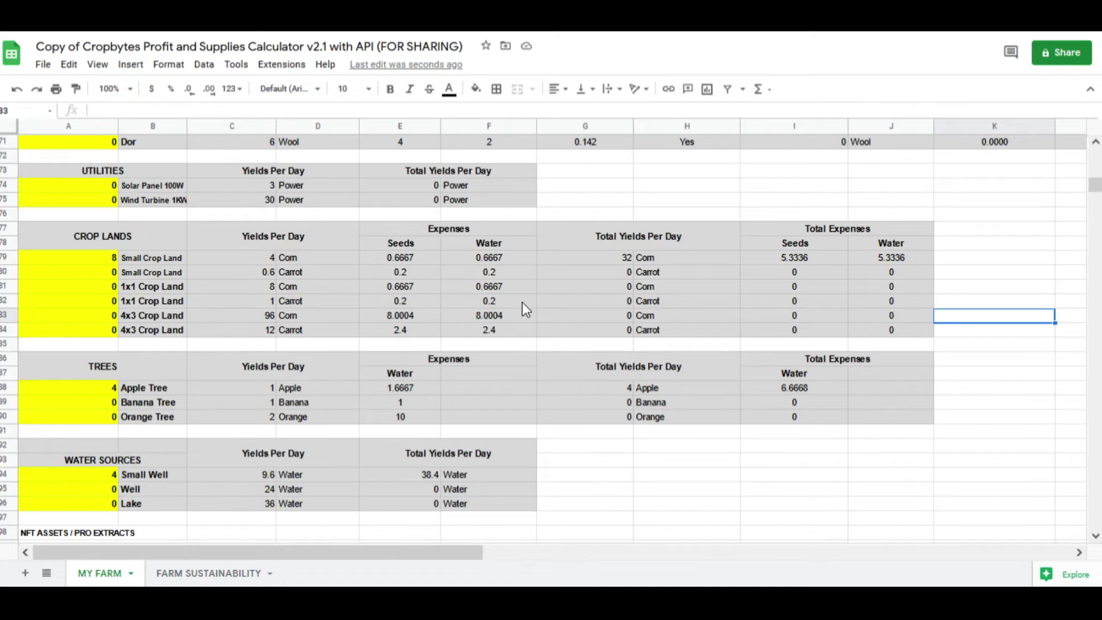
scroll(508, 323, "down", 2)
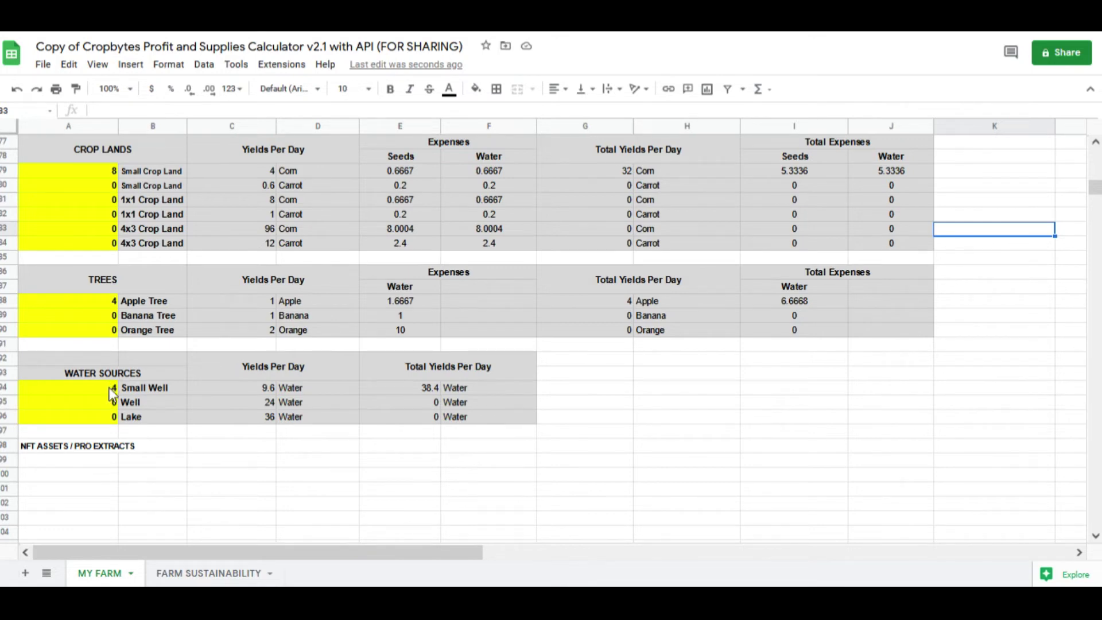
Step: Raise Small Wells to 5 and then 6, and Apple Trees to 6
left_click(110, 386)
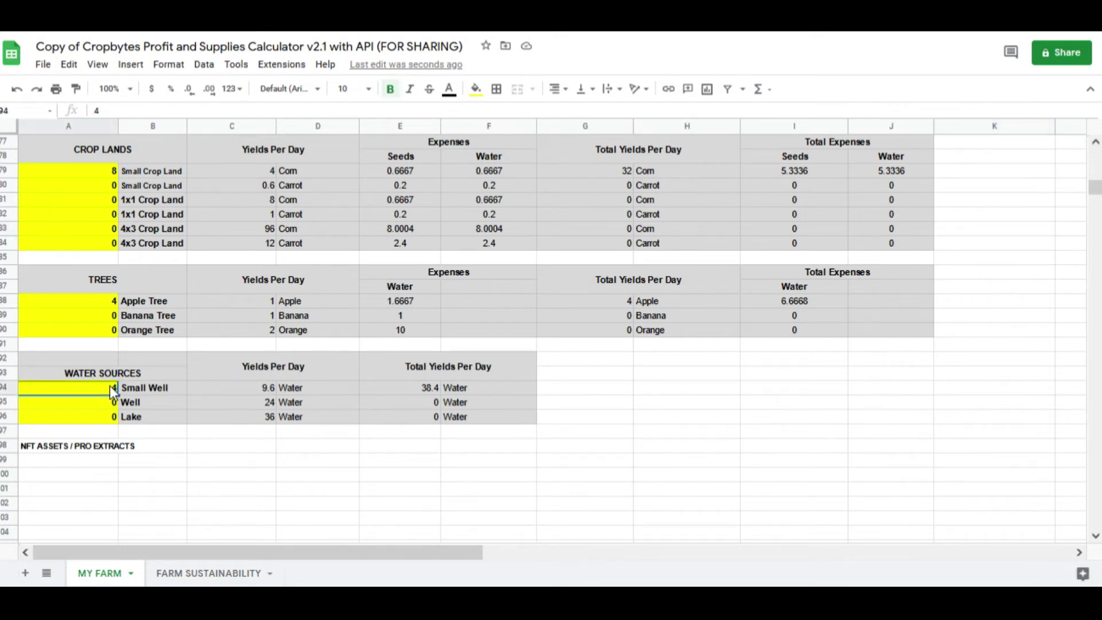
type("5")
key("Return")
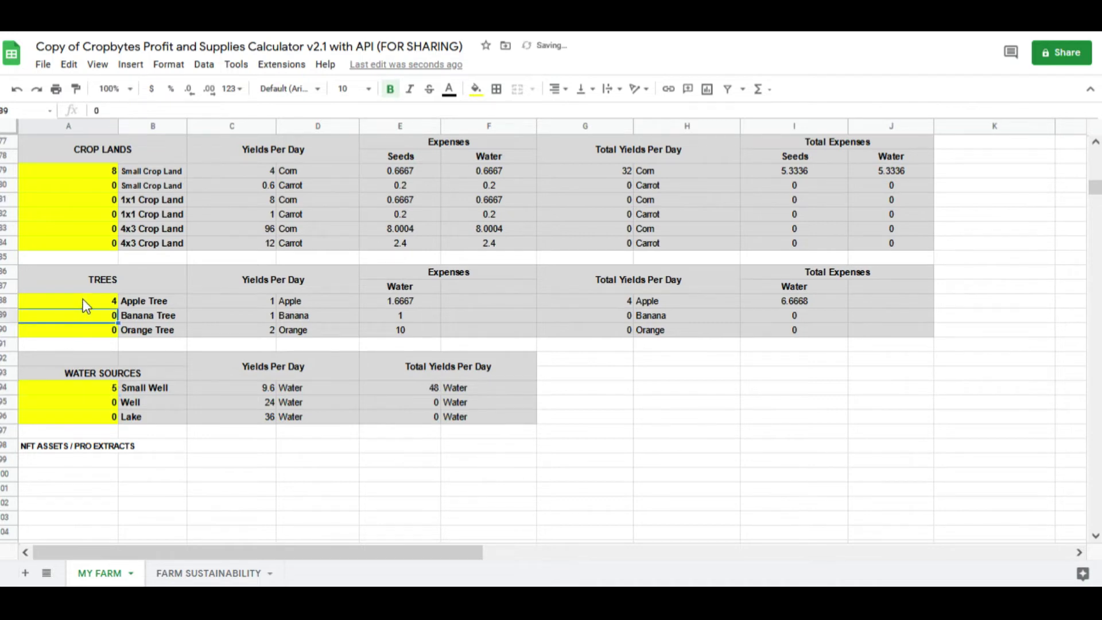
left_click(83, 301)
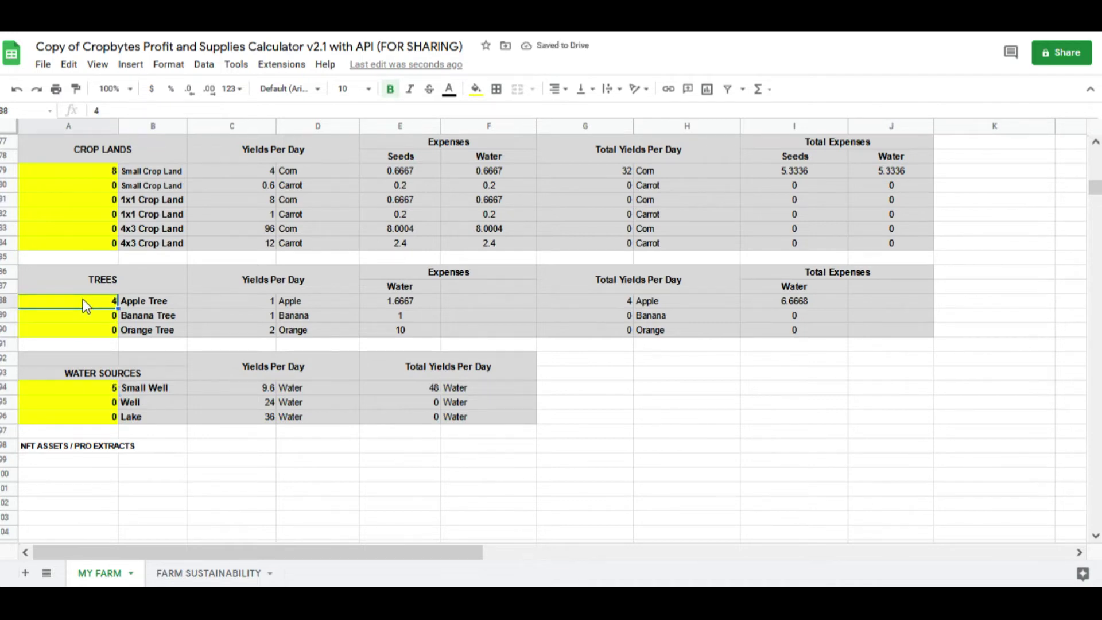
type("6")
left_click(685, 460)
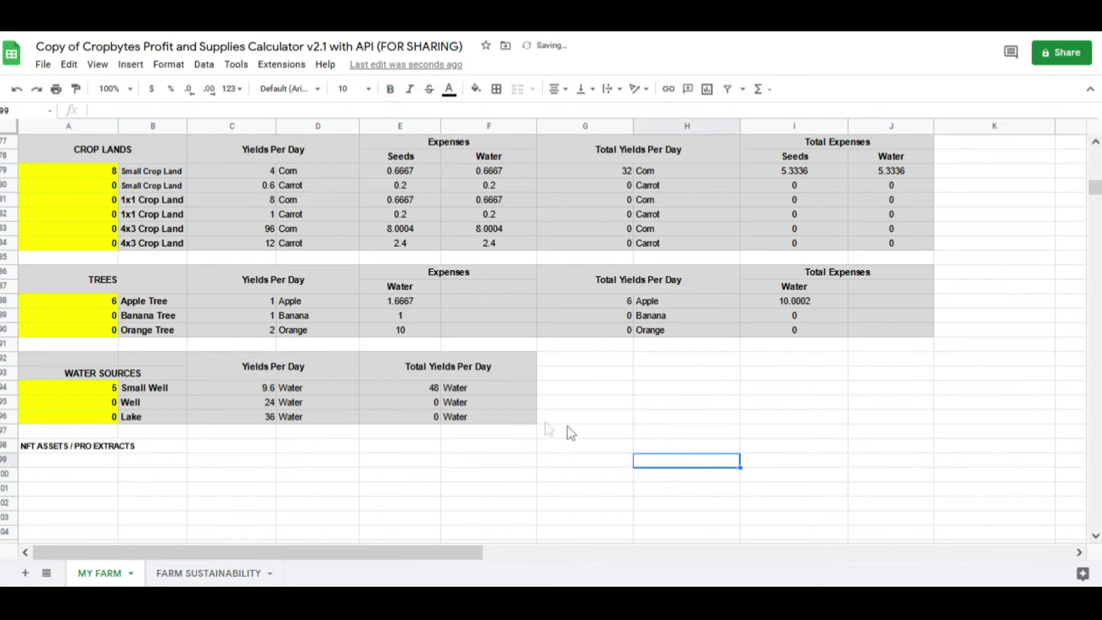
left_click(75, 386)
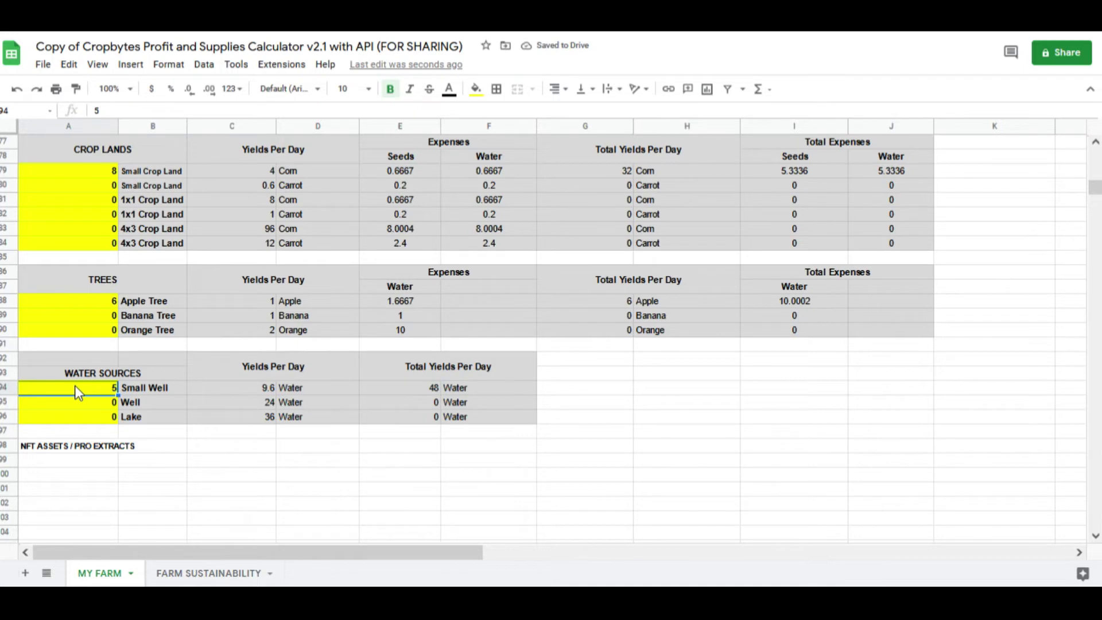
type("6")
left_click(792, 430)
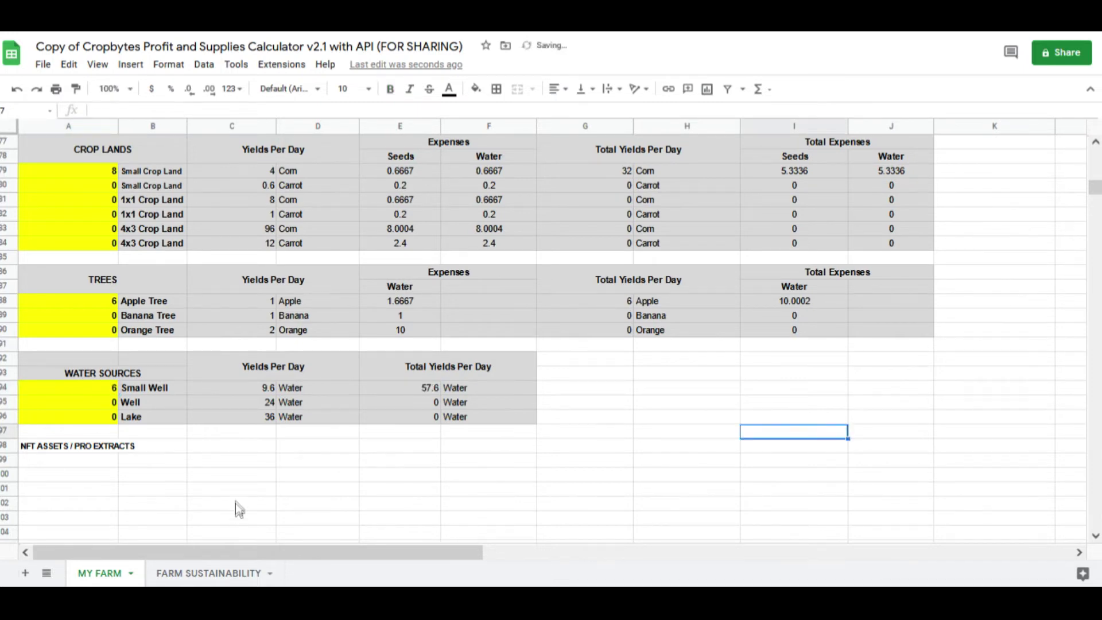
scroll(239, 508, "up", 2)
Step: Raise Apple Trees to 8 and Small Crop Lands to 10 (40 Corn)
left_click(96, 390)
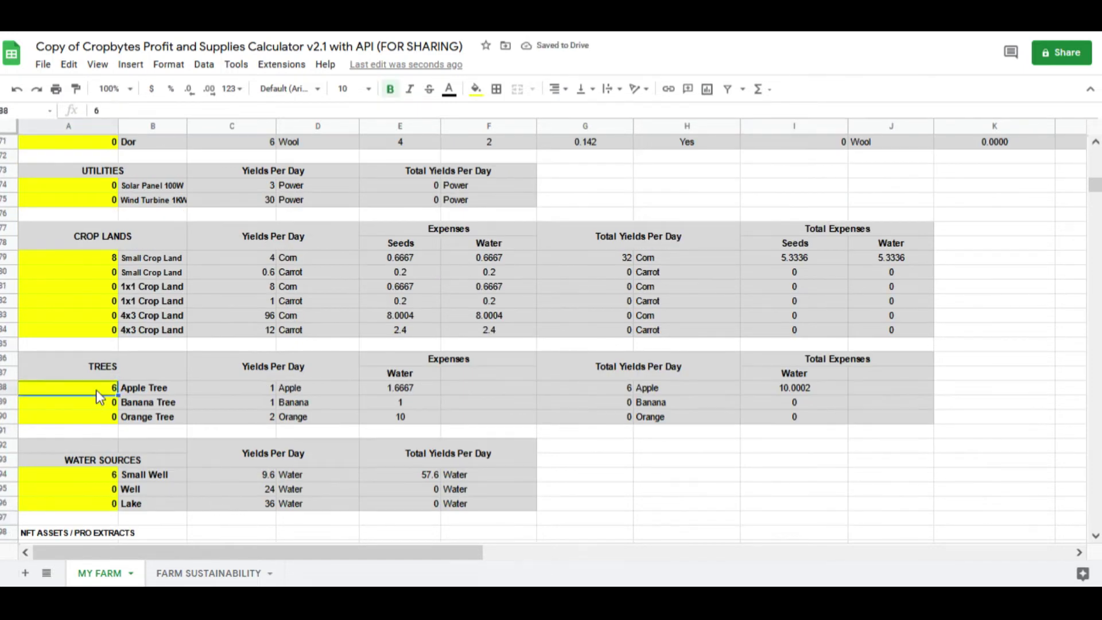
type("8")
left_click(584, 488)
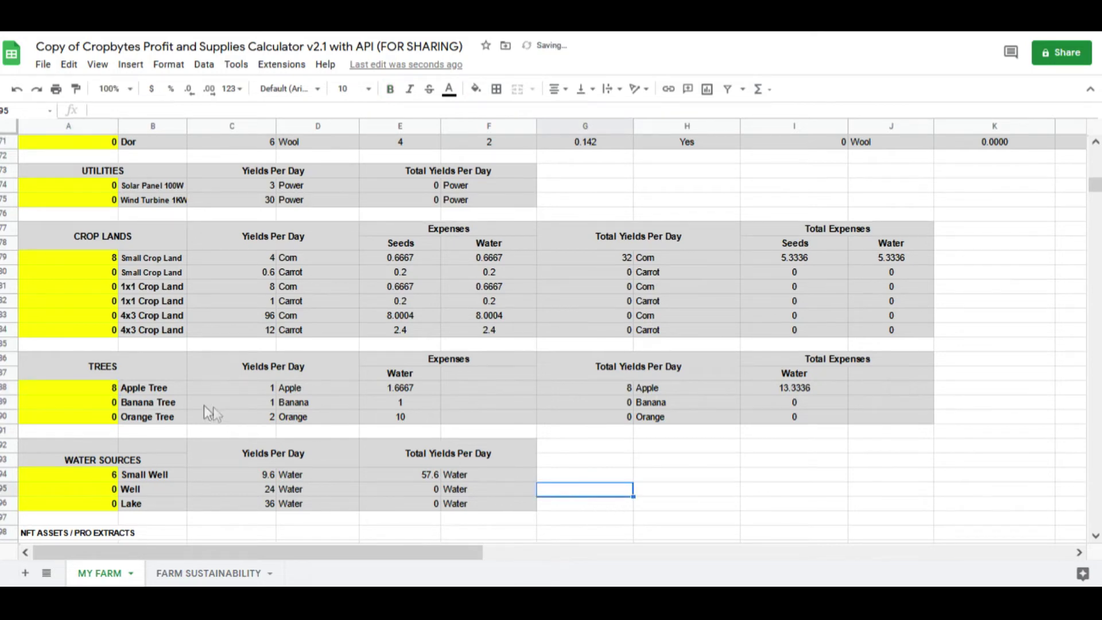
scroll(211, 413, "up", 2)
left_click(111, 347)
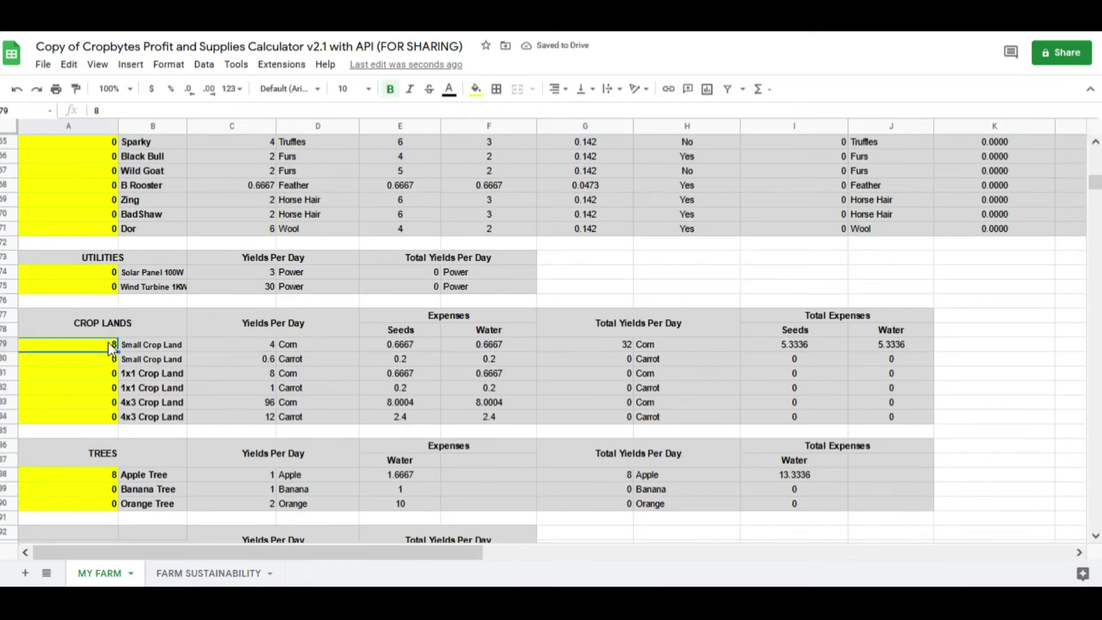
type("1")
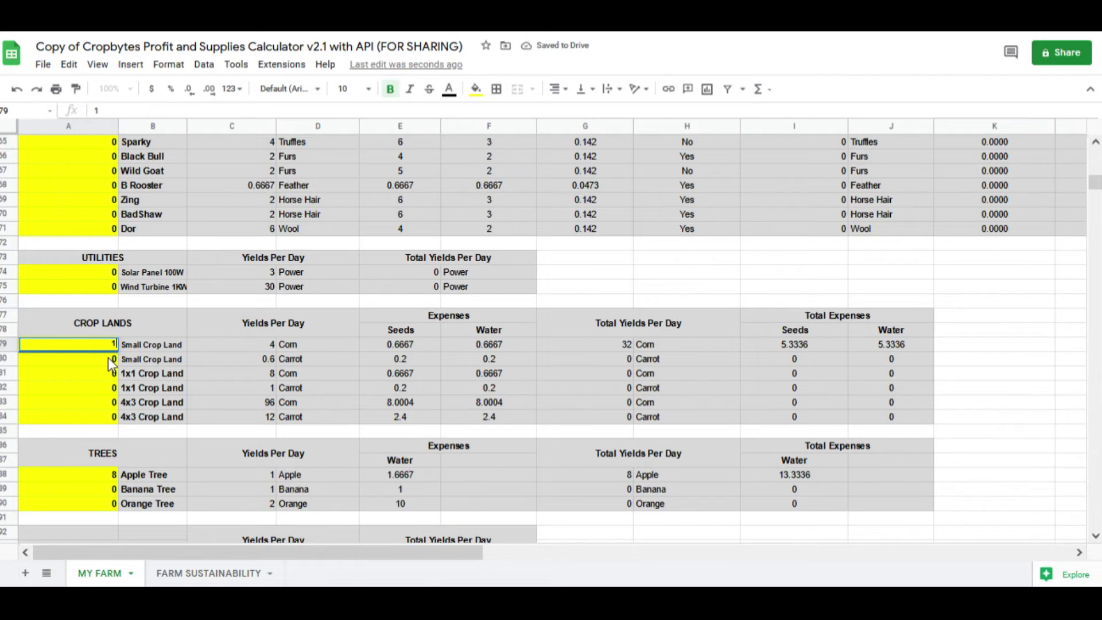
type("0")
left_click(586, 287)
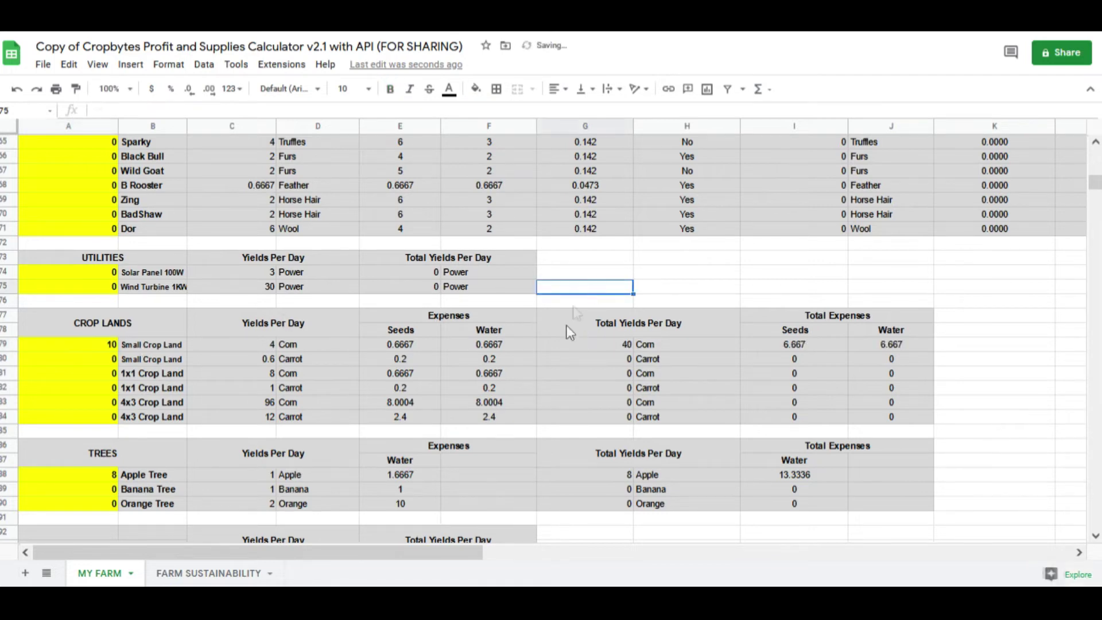
scroll(524, 407, "up", 4)
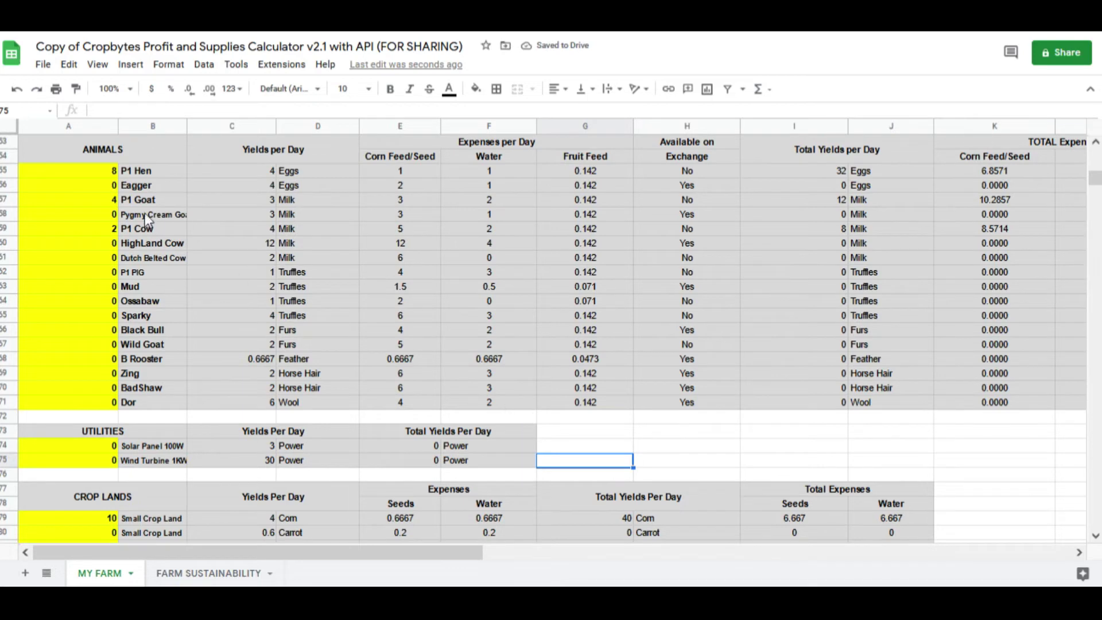
left_click(84, 169)
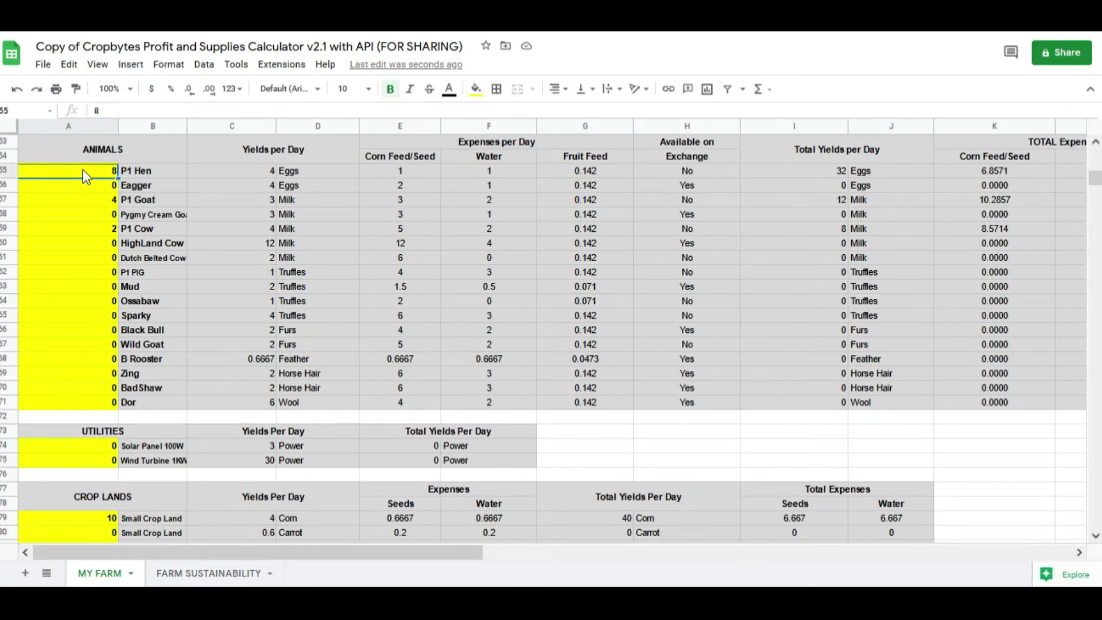
type("9")
Step: Update the livestock counts to 9 hens, 5 goats, 3 cows and 2 P1 Pigs
left_click(101, 198)
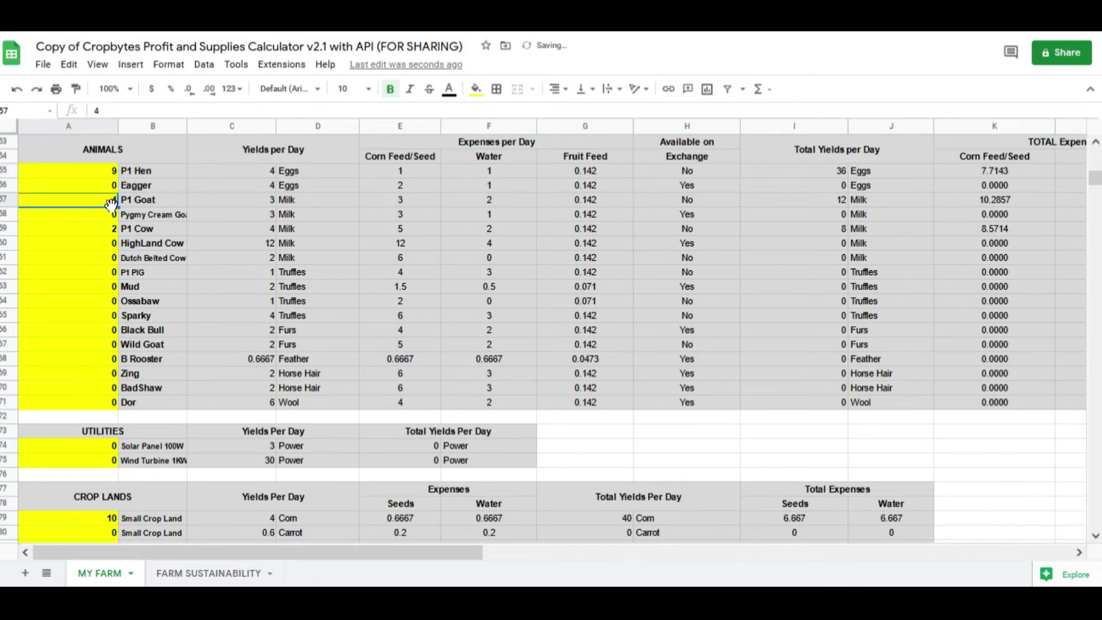
type("5")
left_click(101, 231)
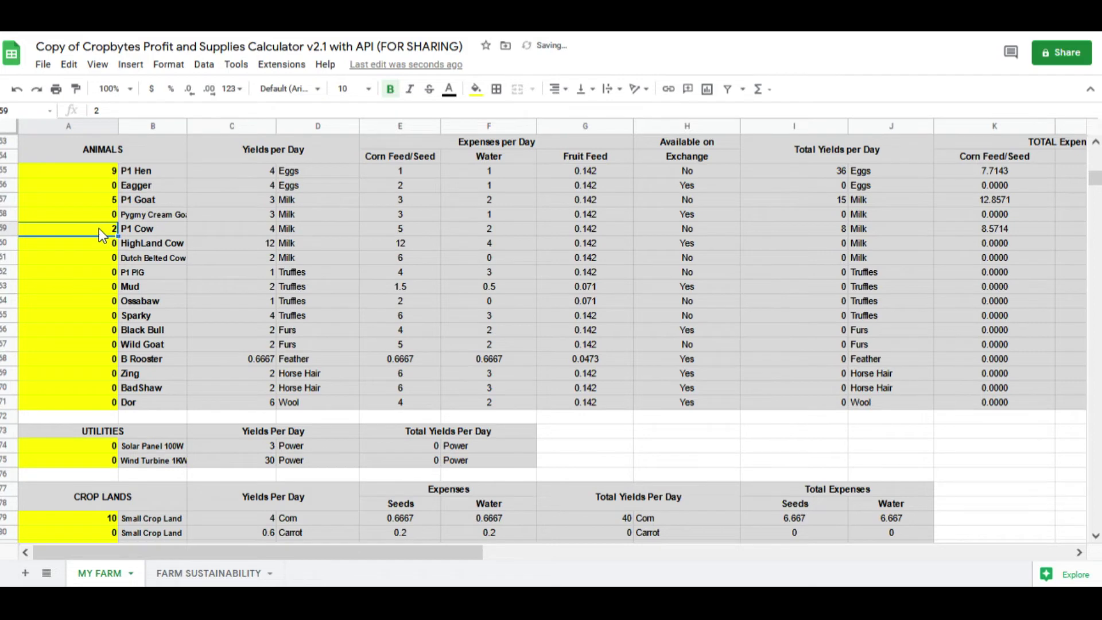
type("3")
left_click(104, 268)
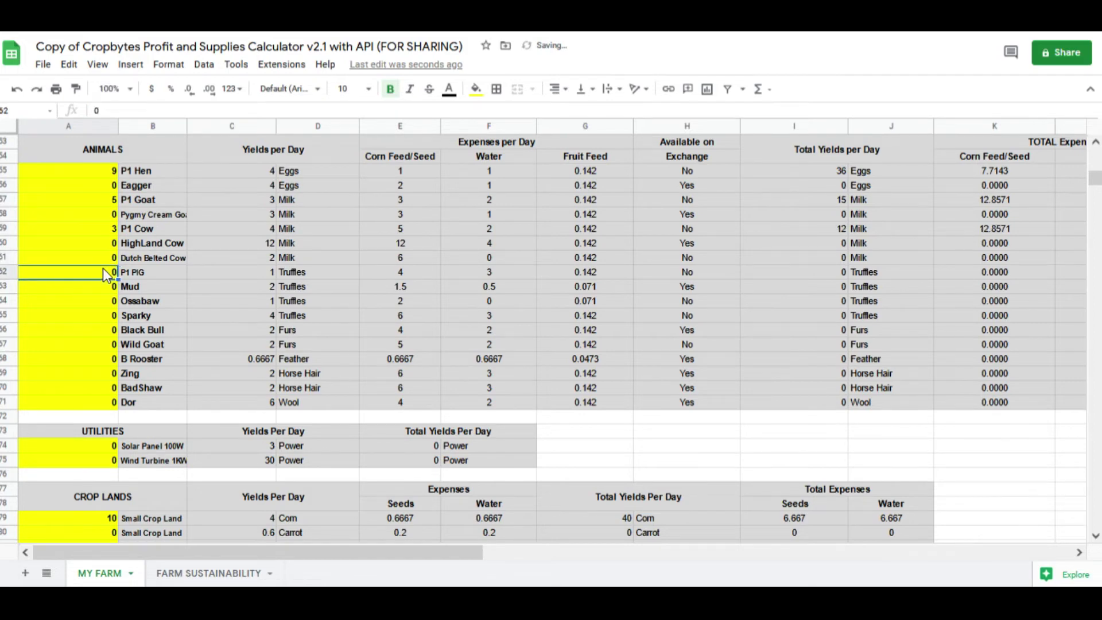
type("1")
left_click(103, 300)
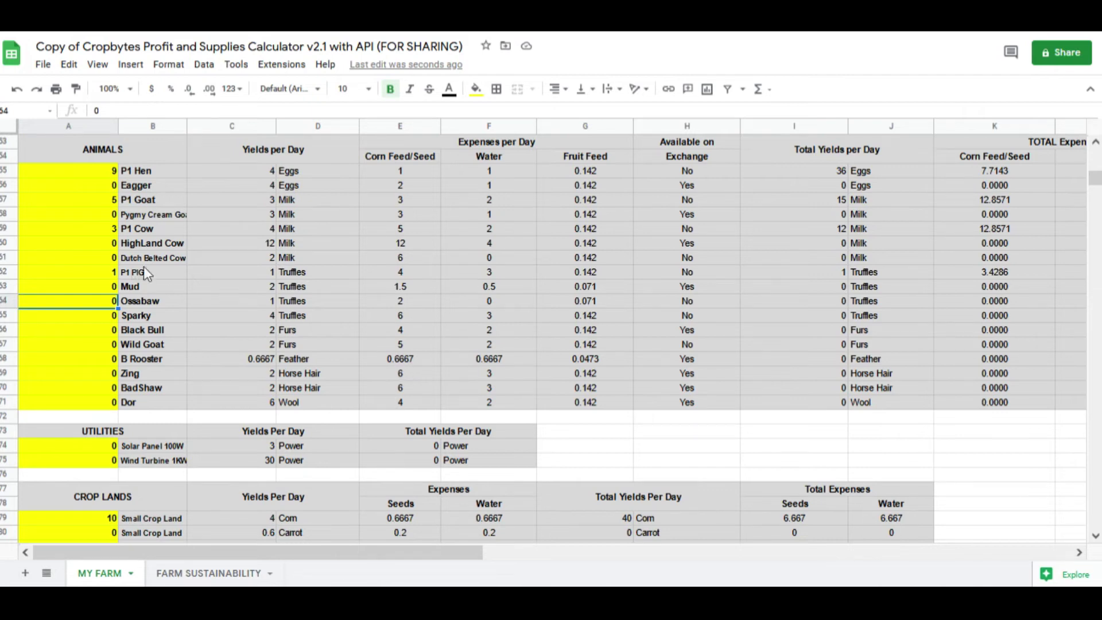
left_click(103, 274)
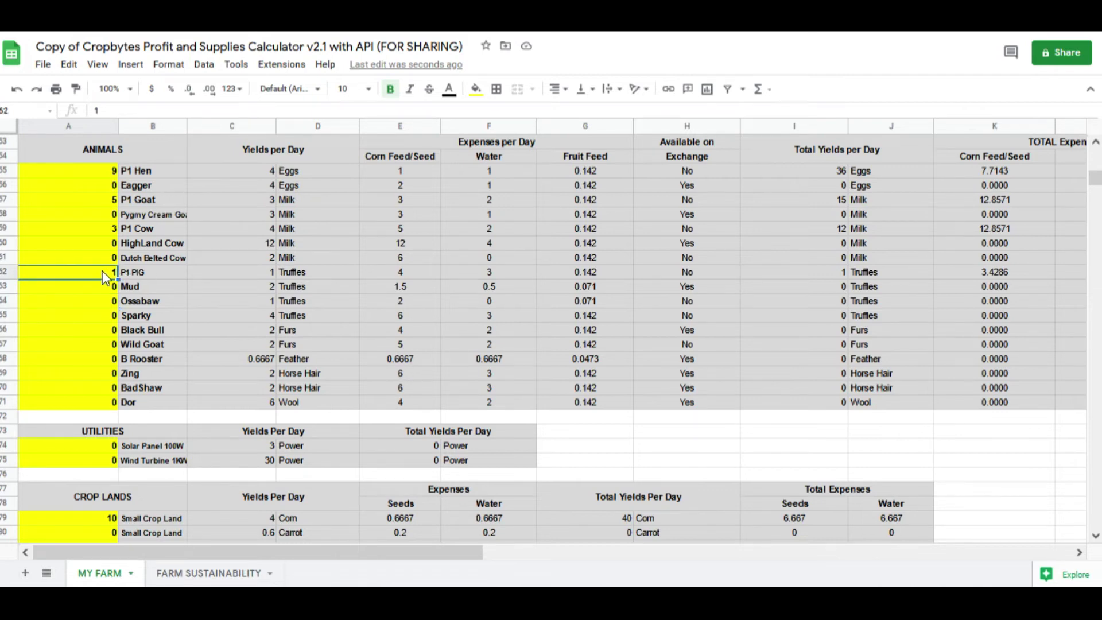
type("2")
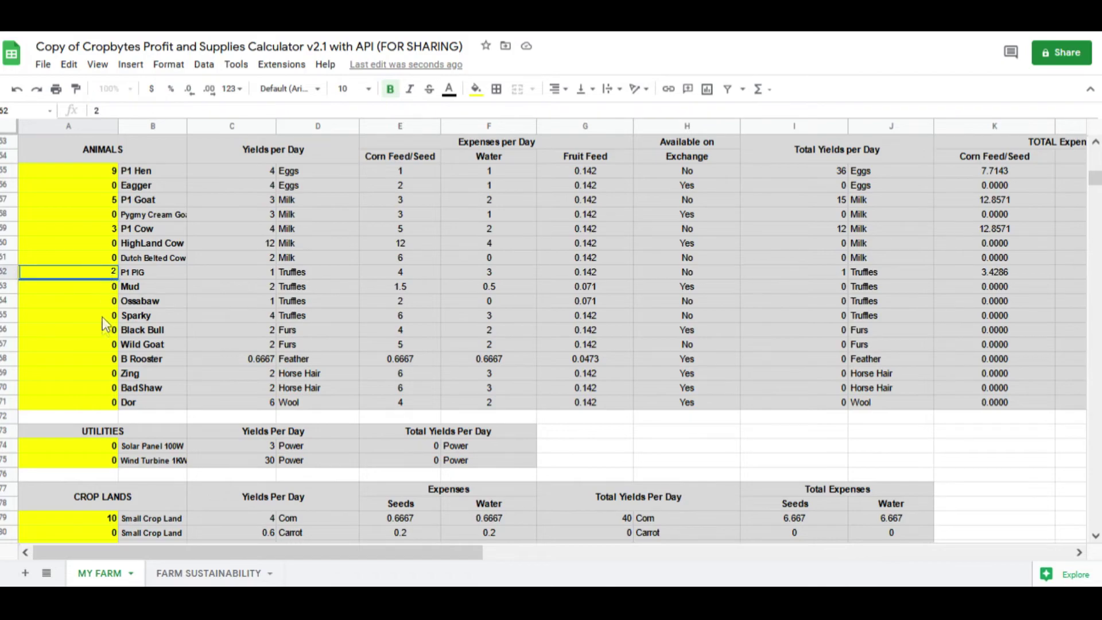
left_click(108, 330)
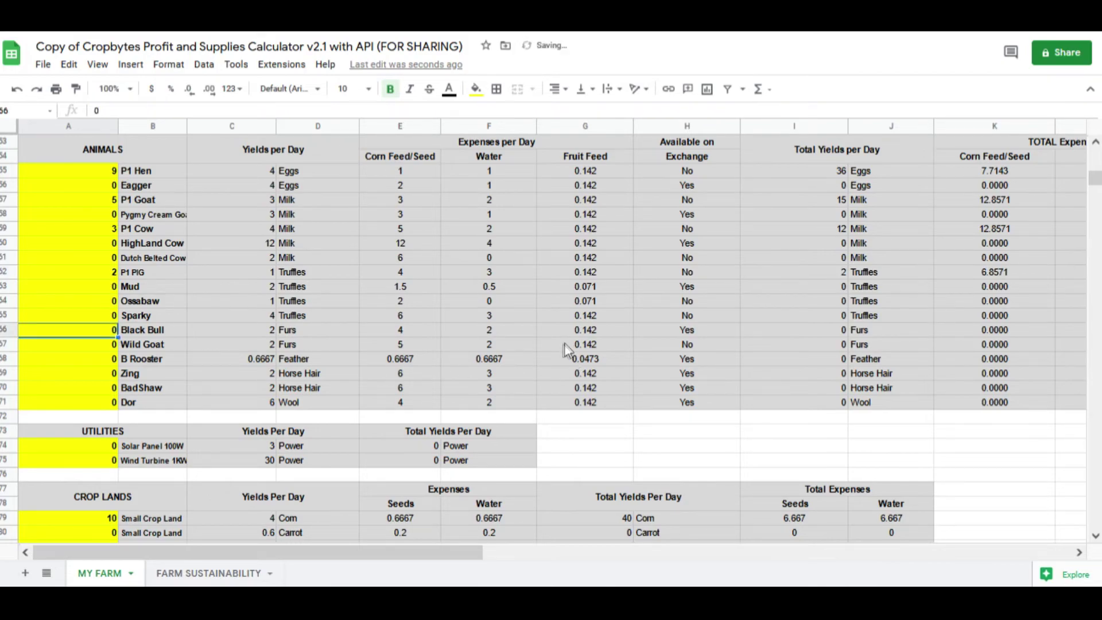
scroll(566, 341, "down", 5)
scroll(638, 426, "up", 10)
scroll(638, 420, "up", 8)
scroll(644, 428, "up", 8)
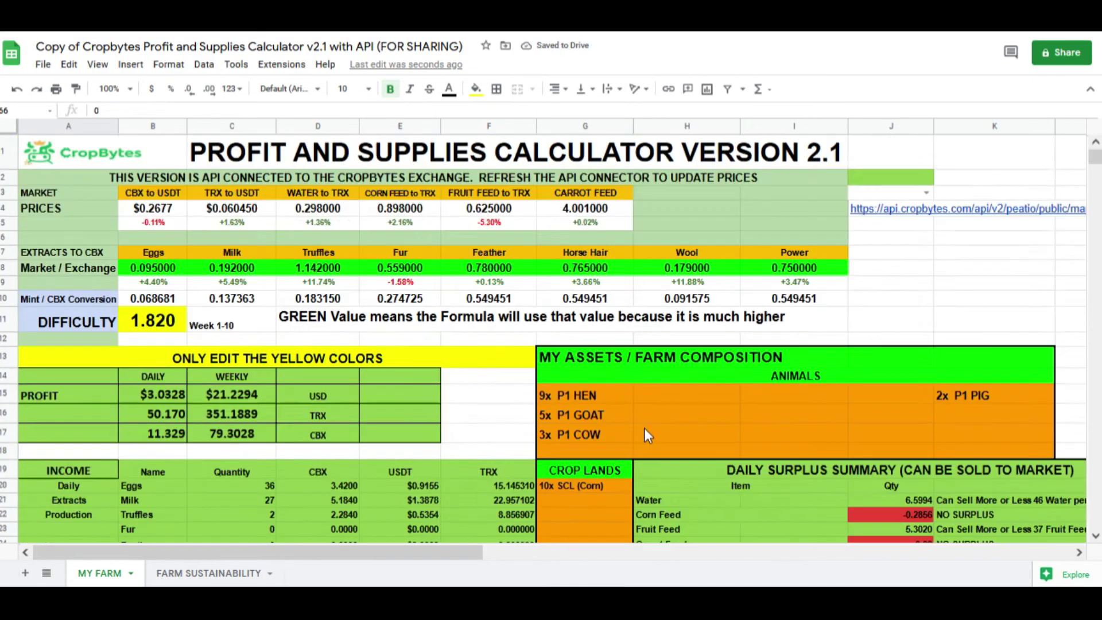
scroll(644, 428, "down", 3)
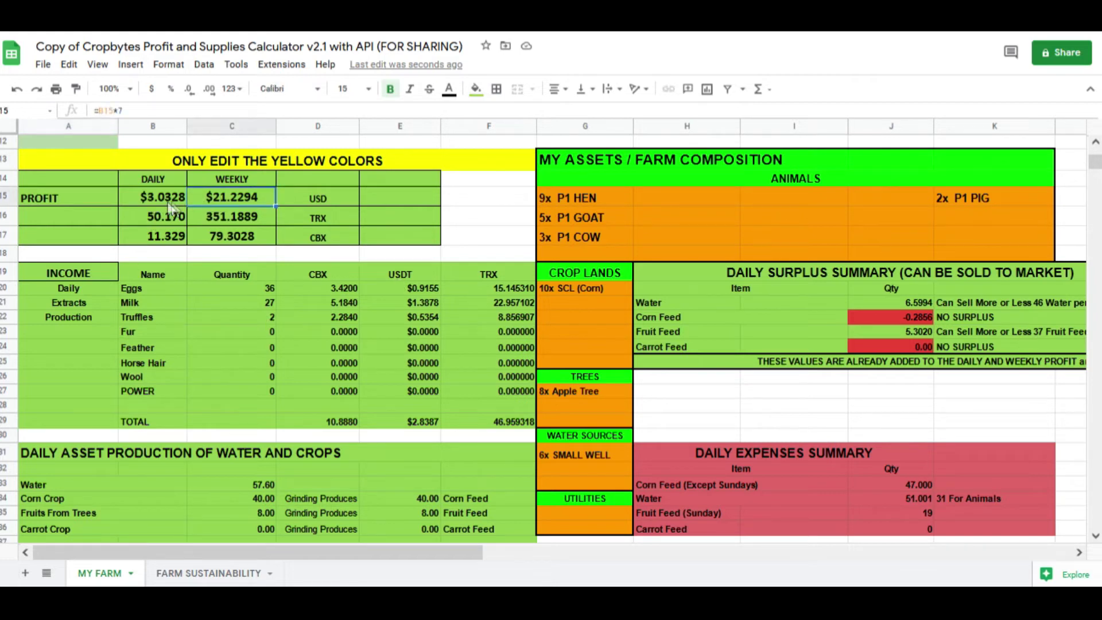
Step: Compare the daily and weekly profit figures, then return to FARM SUSTAINABILITY
key("Left")
key("Right")
key("Left")
key("Right")
left_click(170, 197)
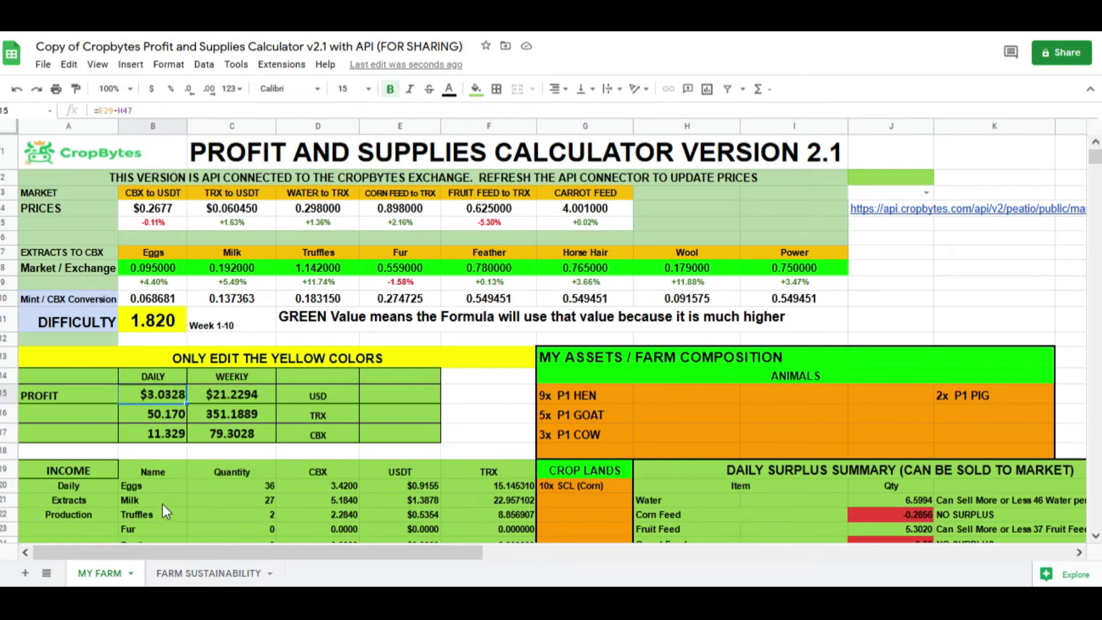
left_click(230, 574)
scroll(755, 374, "up", 3)
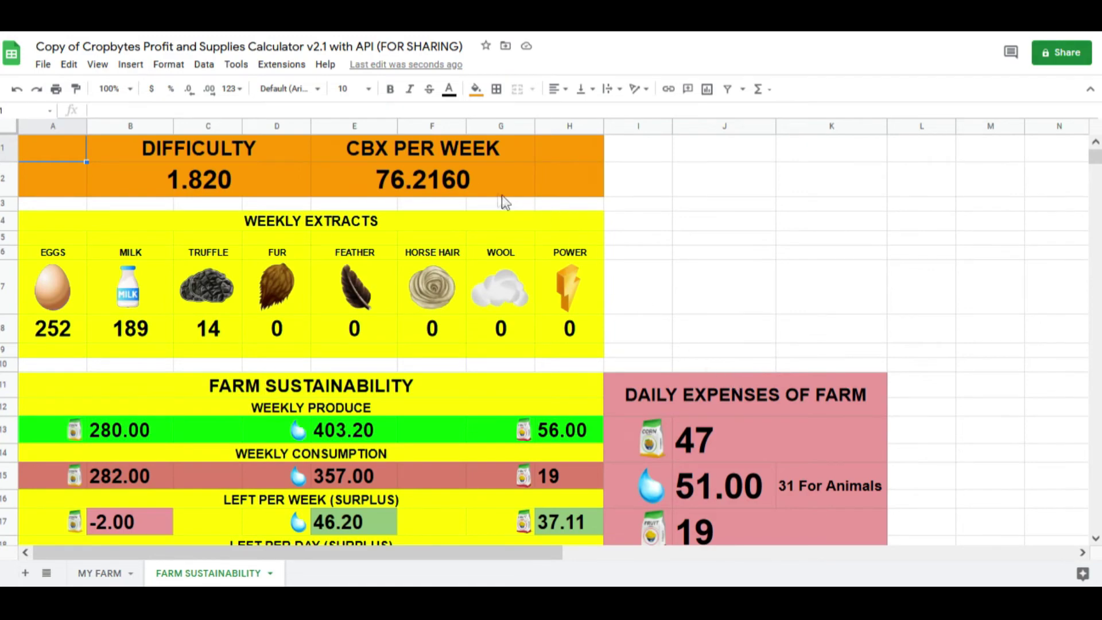
left_click(486, 185)
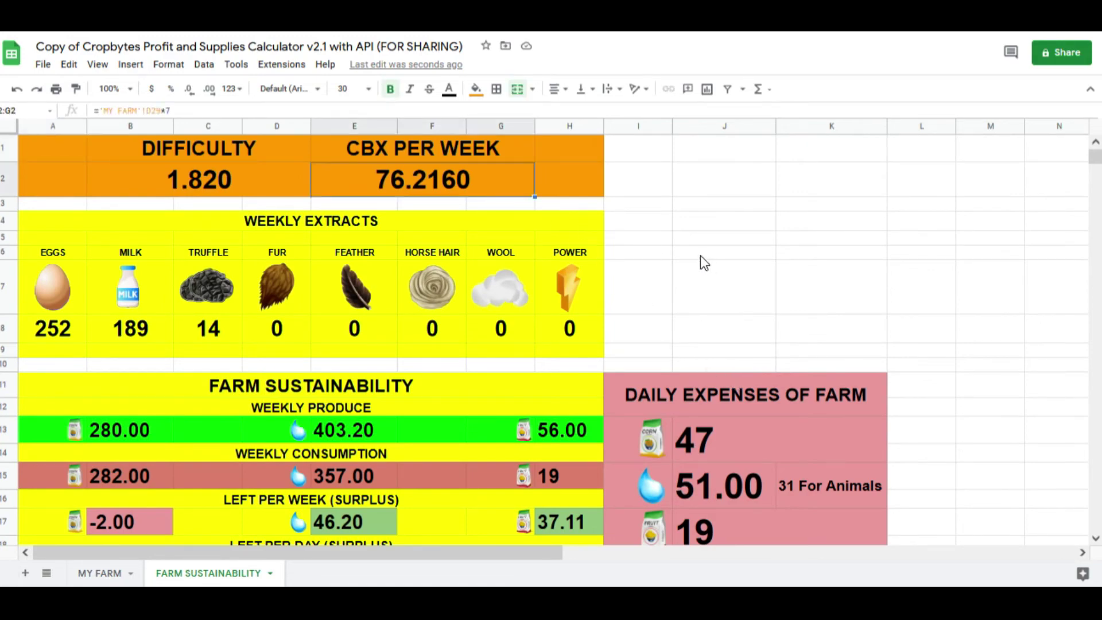
scroll(646, 232, "down", 3)
scroll(598, 213, "up", 3)
scroll(546, 315, "down", 3)
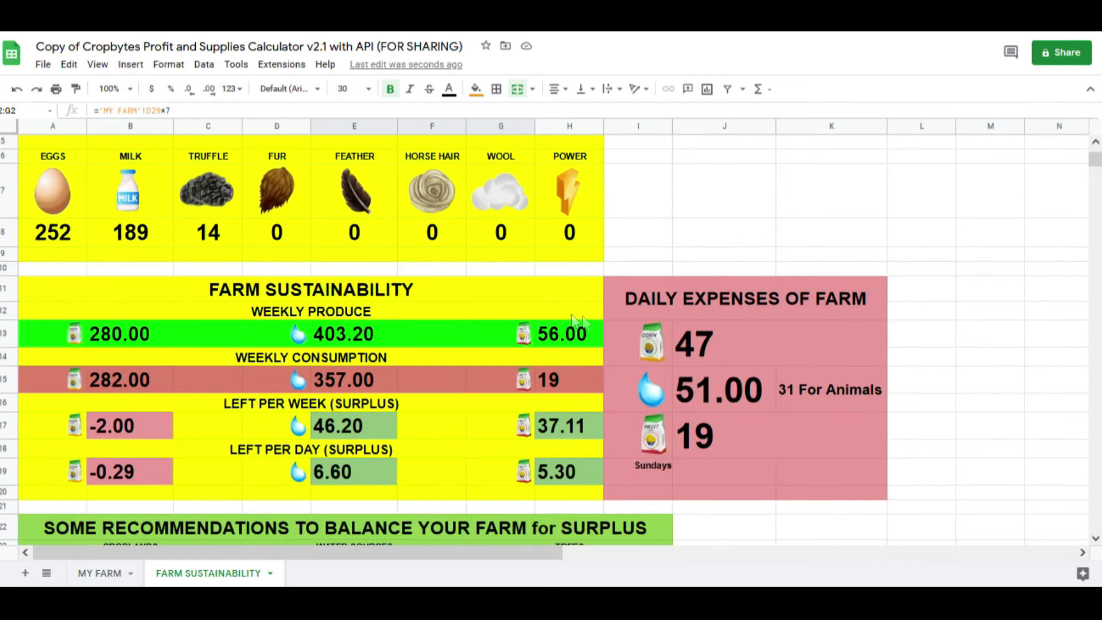
scroll(790, 367, "down", 3)
scroll(798, 365, "down", 2)
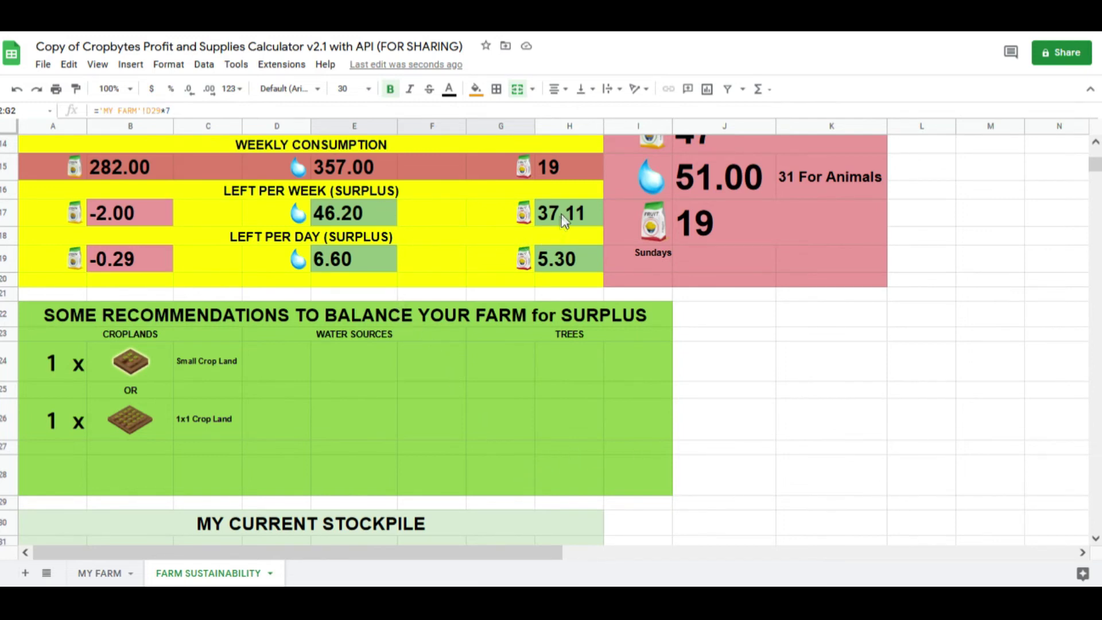
left_click(127, 212)
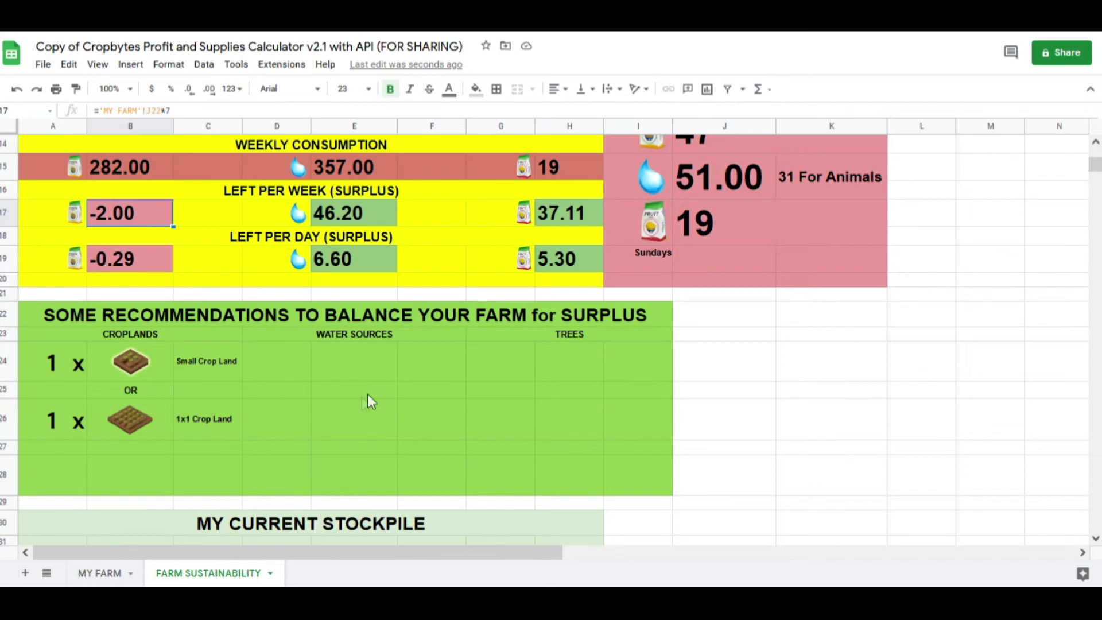
scroll(370, 390, "down", 2)
scroll(371, 390, "up", 2)
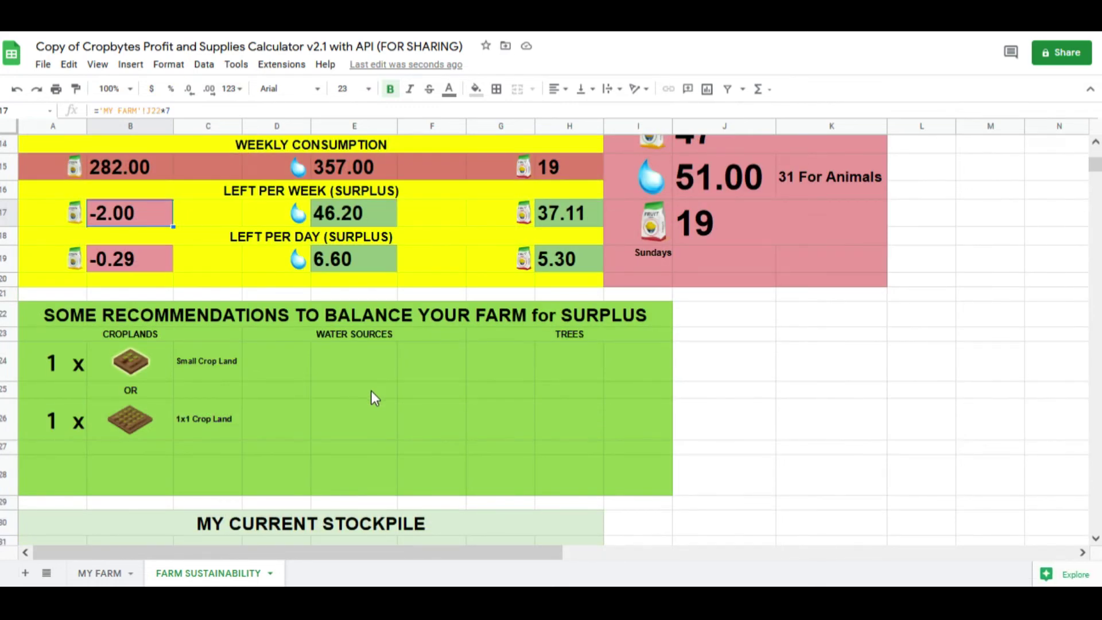
left_click(728, 364)
left_click(434, 370)
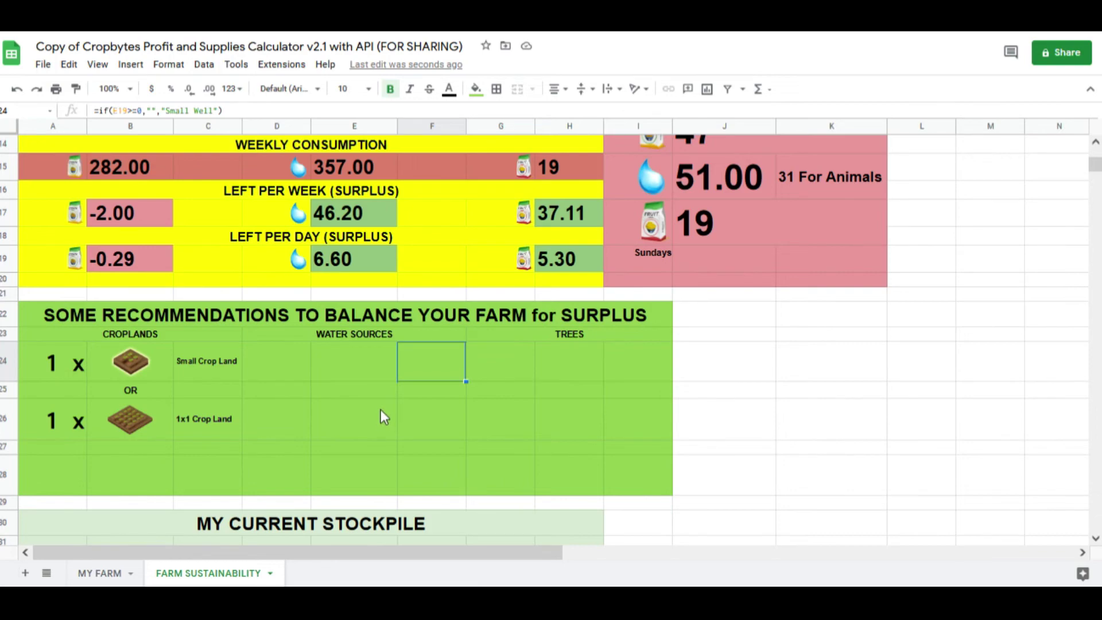
scroll(381, 413, "down", 5)
scroll(689, 363, "up", 4)
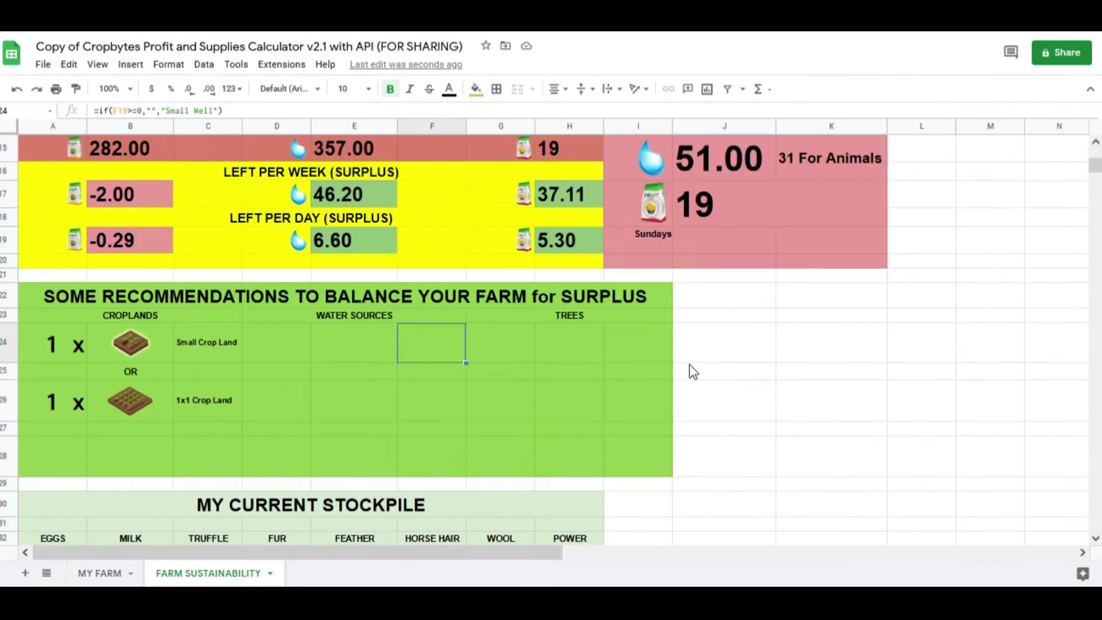
scroll(689, 364, "down", 5)
scroll(688, 367, "up", 8)
scroll(687, 367, "up", 4)
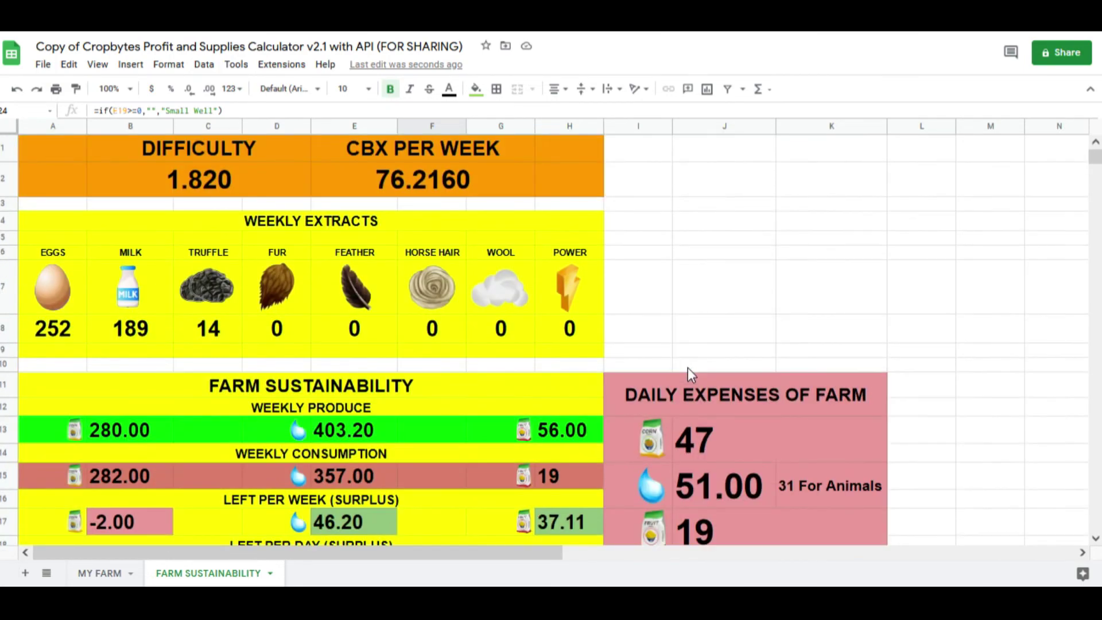
scroll(688, 367, "down", 5)
scroll(688, 370, "down", 4)
scroll(690, 379, "up", 4)
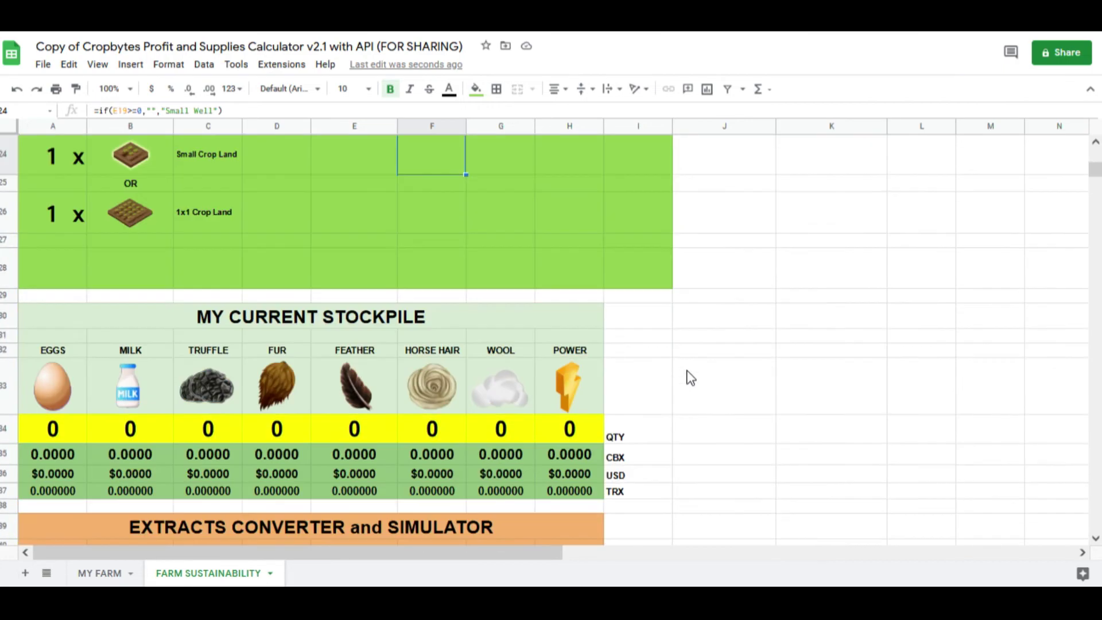
scroll(689, 377, "down", 4)
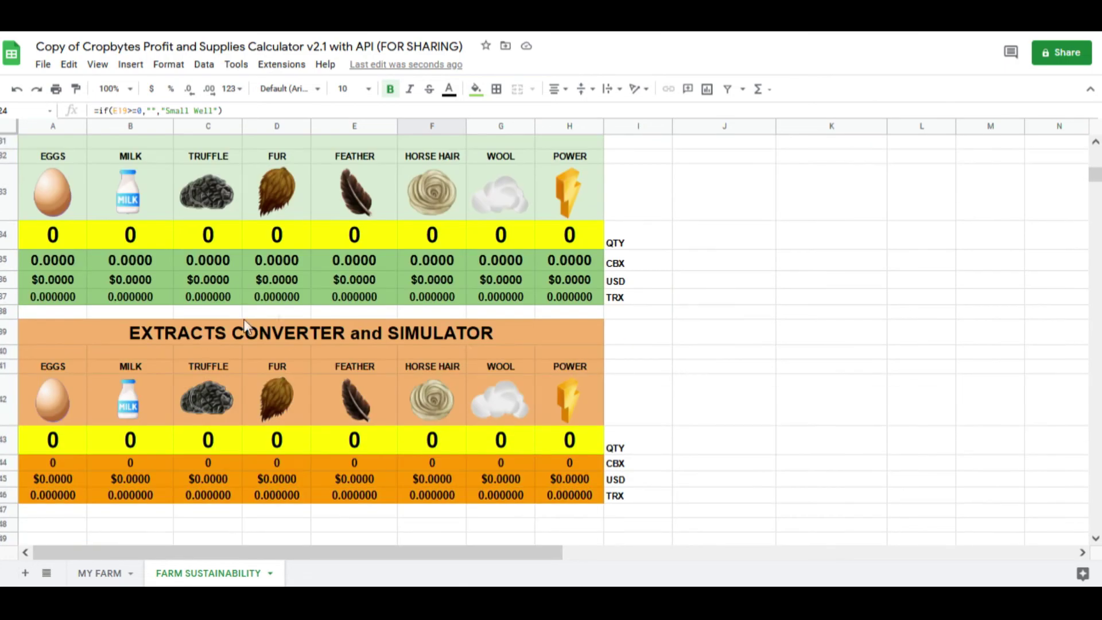
scroll(626, 362, "down", 3)
scroll(617, 350, "down", 3)
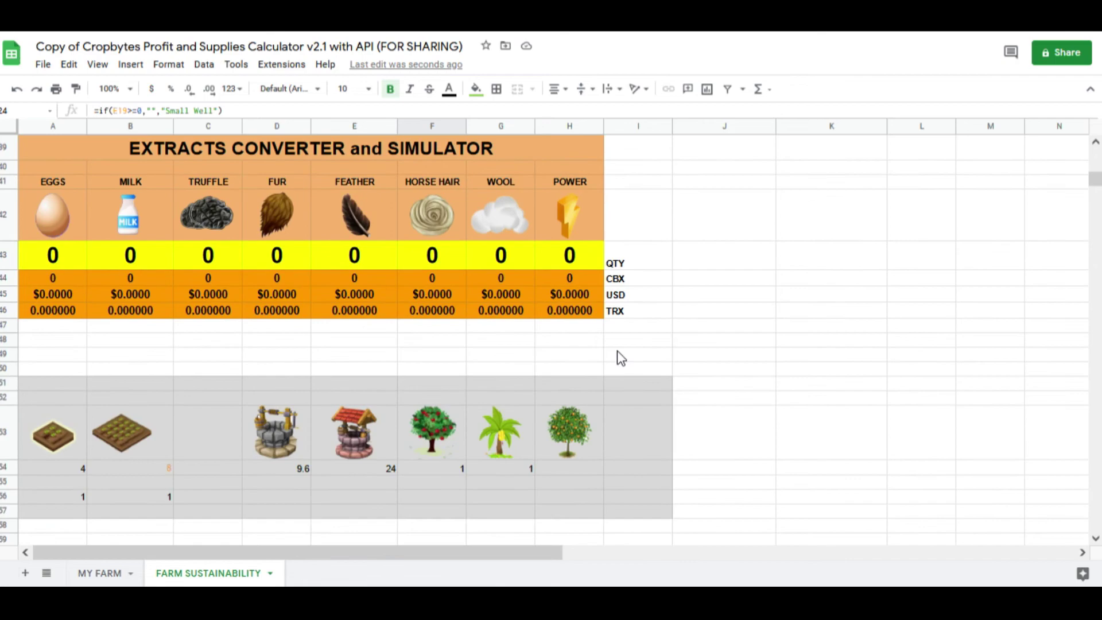
scroll(597, 358, "up", 5)
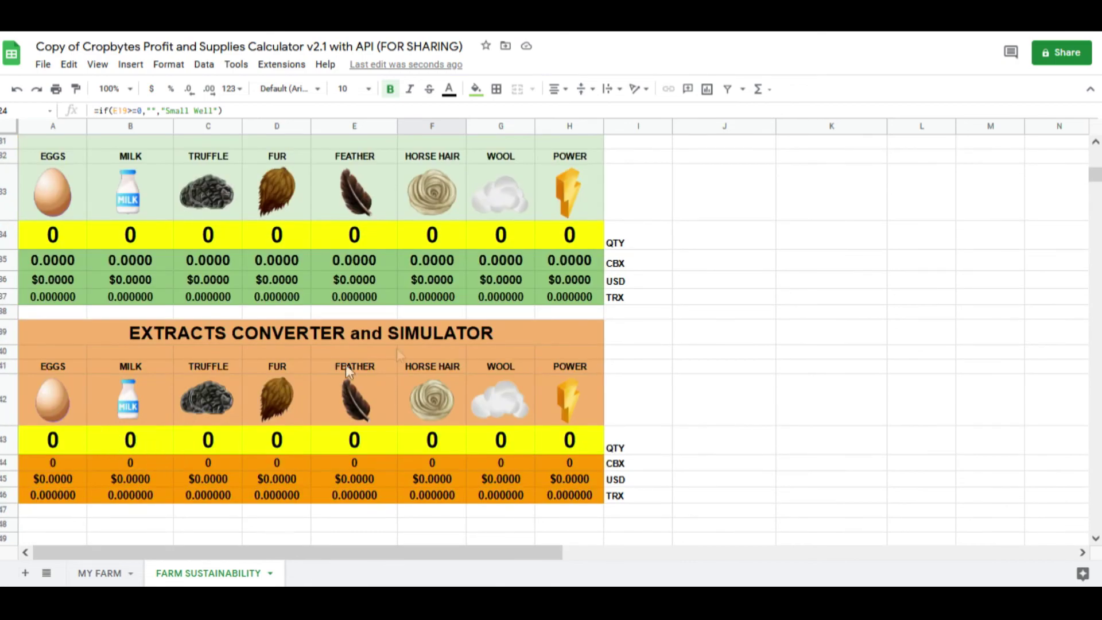
scroll(429, 322, "up", 5)
scroll(428, 320, "down", 3)
scroll(428, 319, "down", 4)
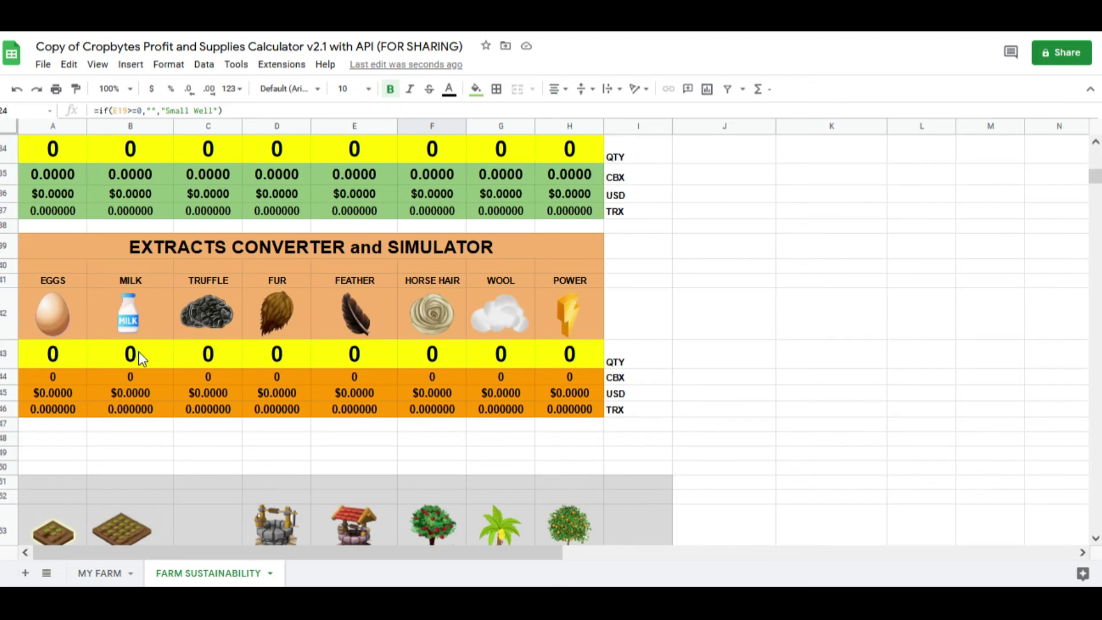
left_click(191, 360)
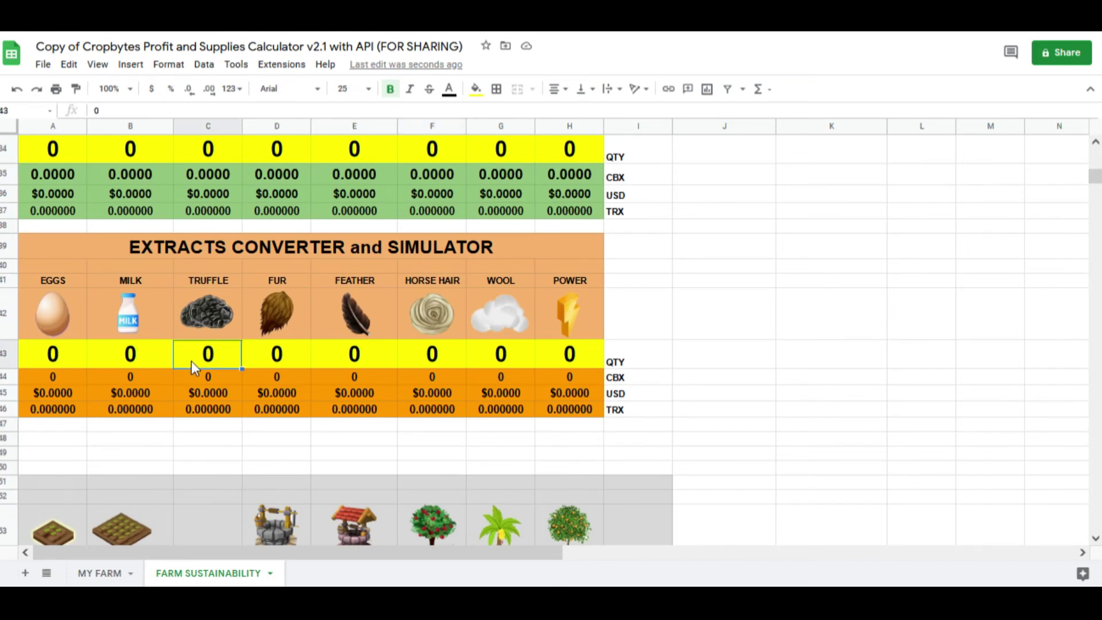
Step: Test the extracts converter with 1000 MILK, then clear the MILK quantity
left_click(121, 359)
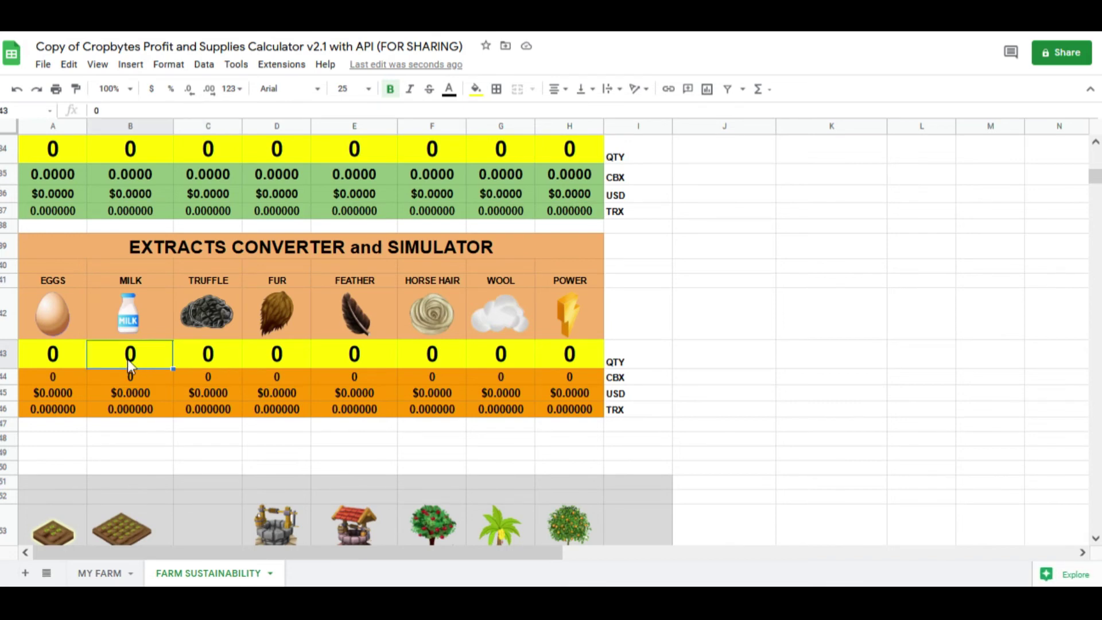
type("1000")
key("Return")
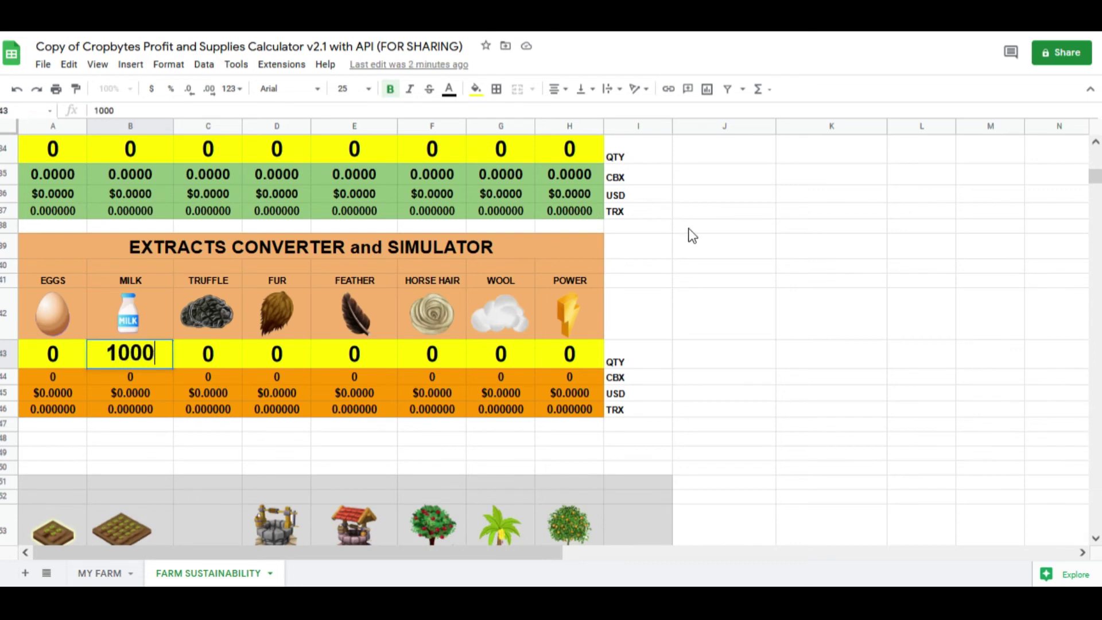
left_click(691, 228)
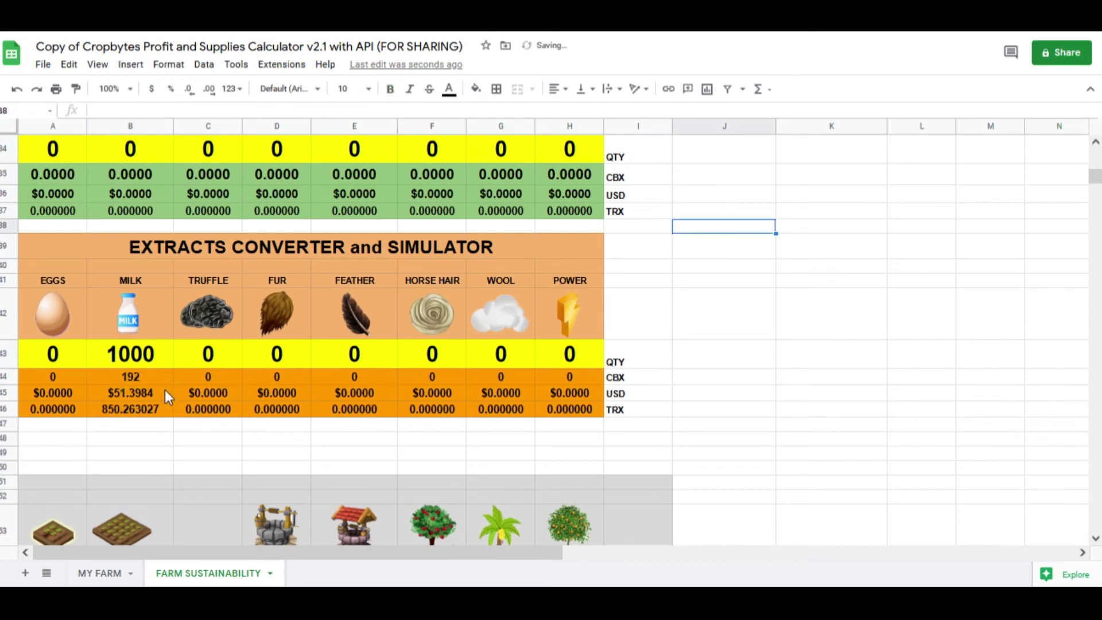
left_click(155, 348)
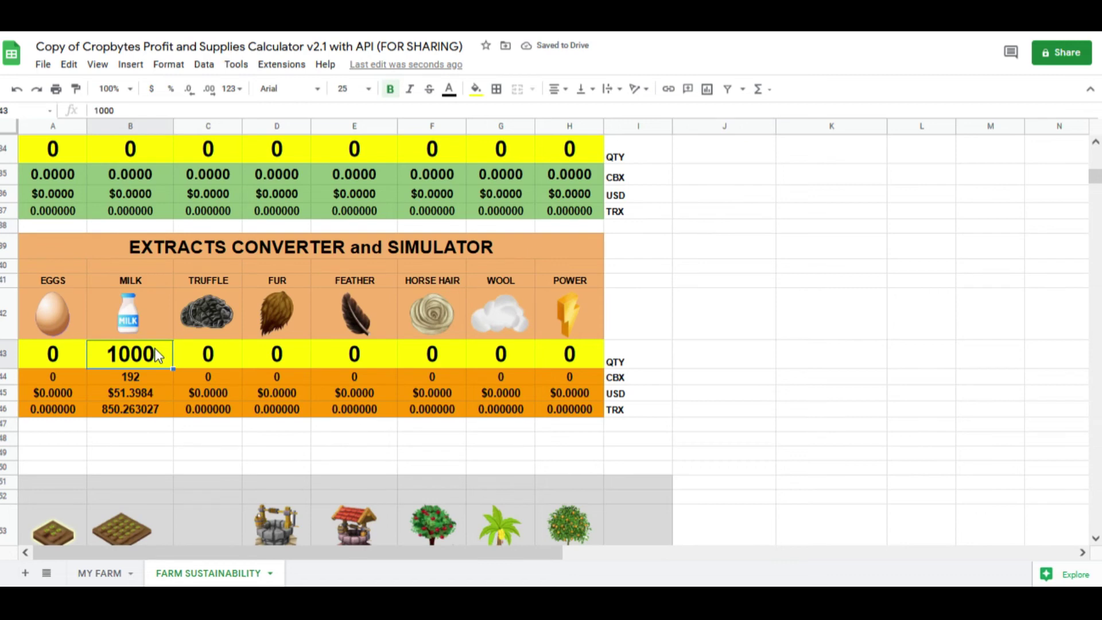
key("Delete")
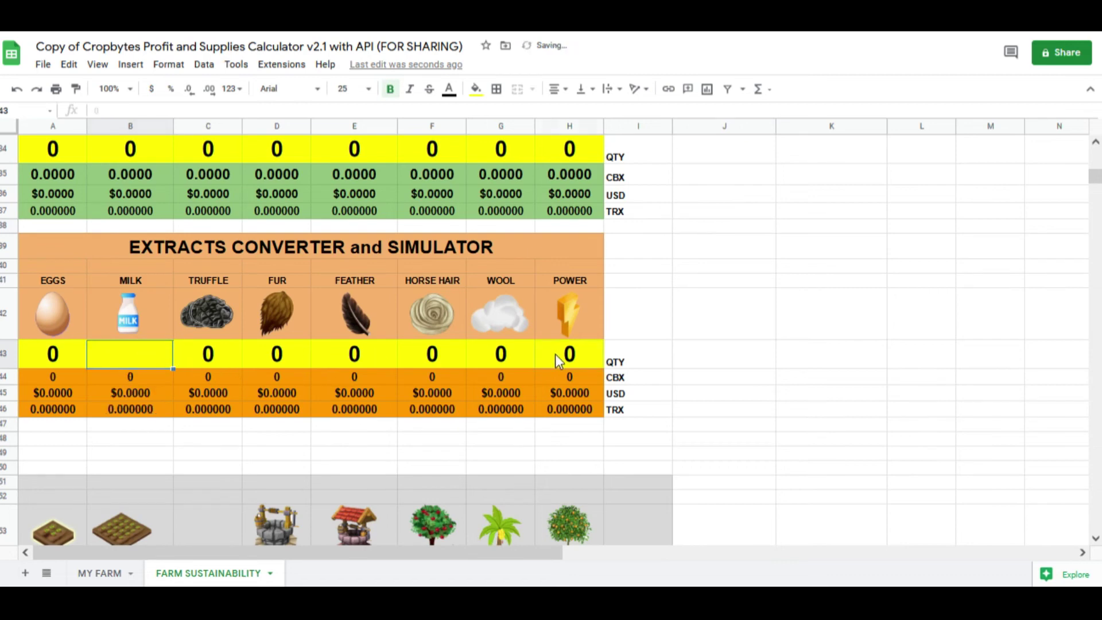
Step: Test 1000 POWER (priced at 750 CBX), clear it, and return to MY FARM
left_click(555, 354)
type("1000")
left_click(742, 355)
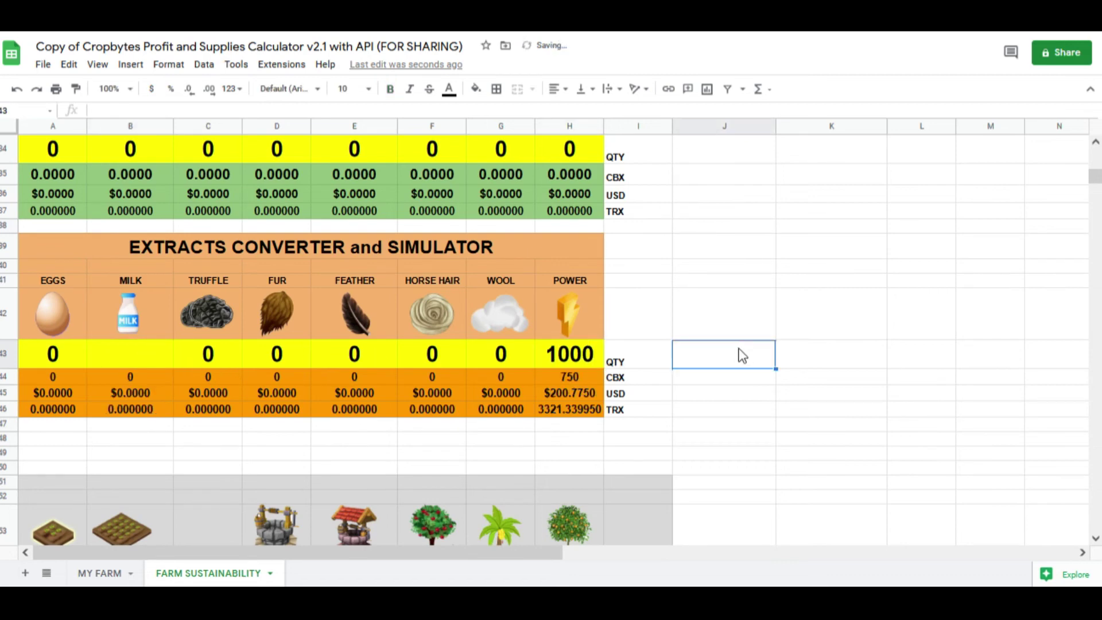
left_click(568, 354)
key("Delete")
left_click(830, 314)
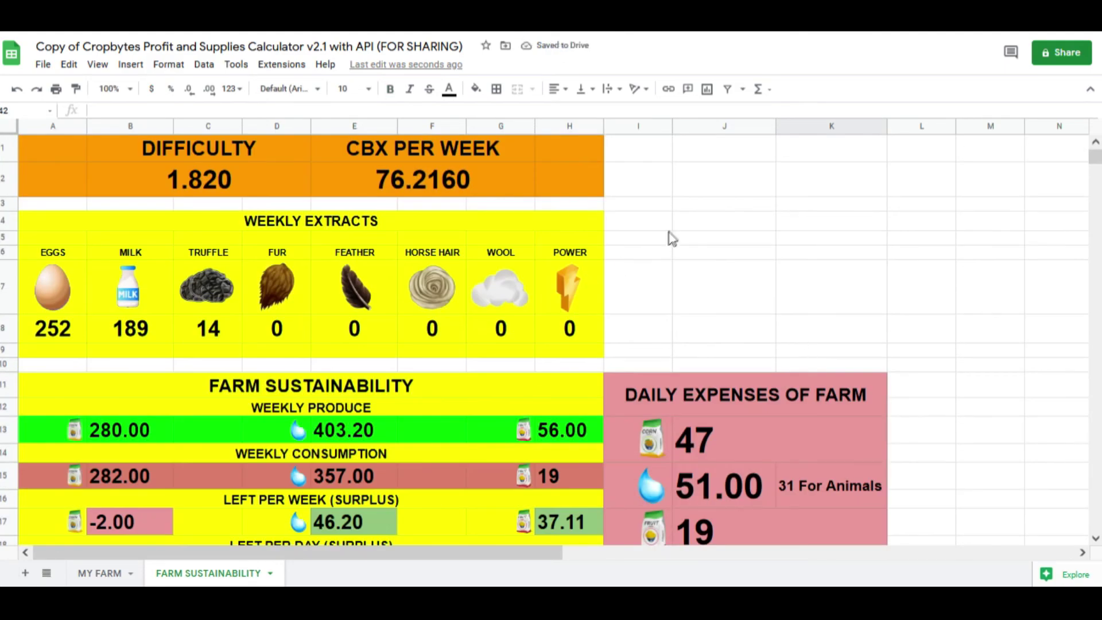
left_click(100, 572)
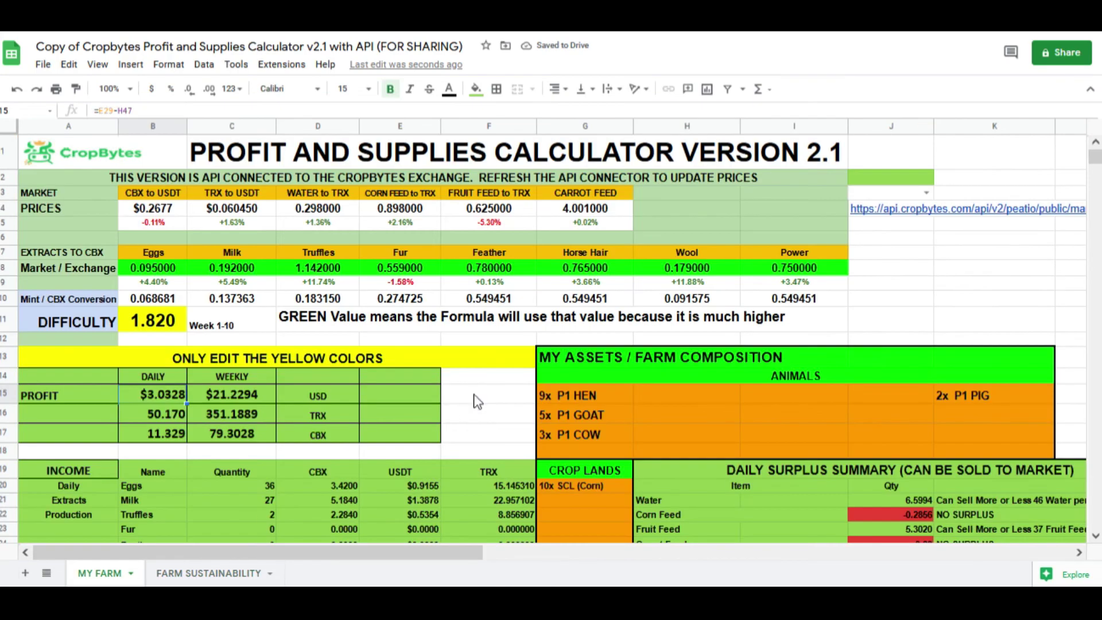
scroll(147, 364, "down", 4)
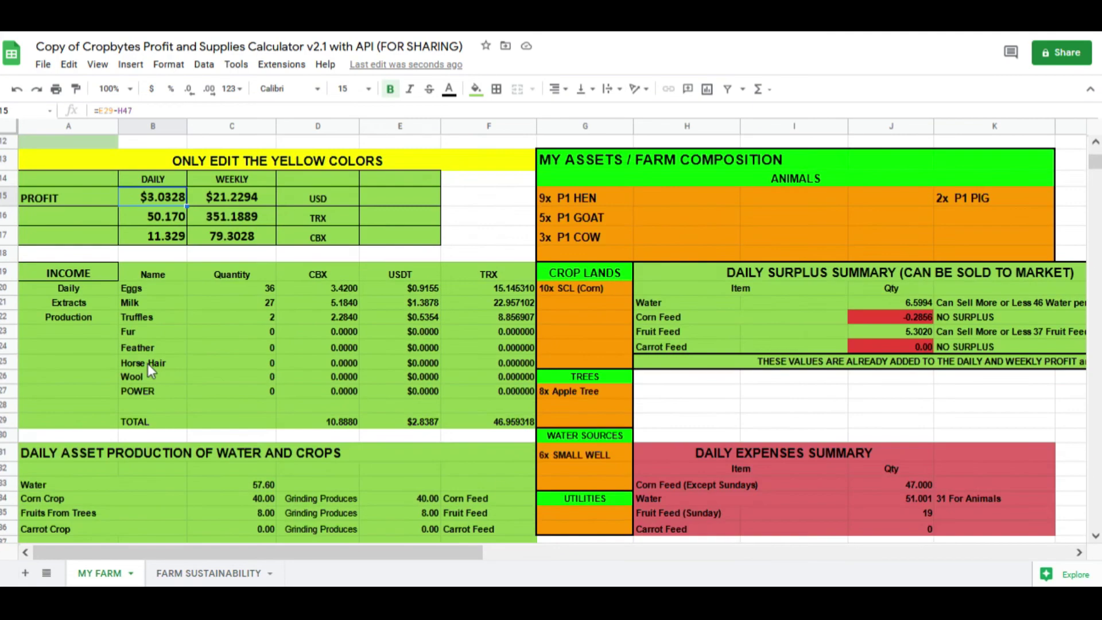
scroll(152, 360, "up", 4)
scroll(249, 340, "down", 3)
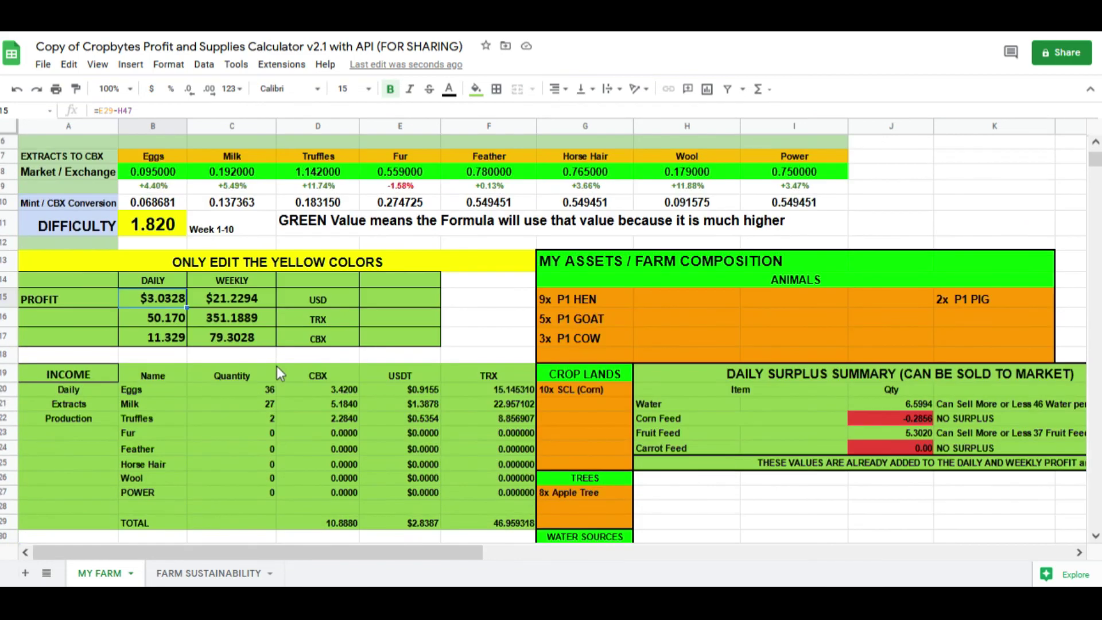
scroll(287, 380, "down", 4)
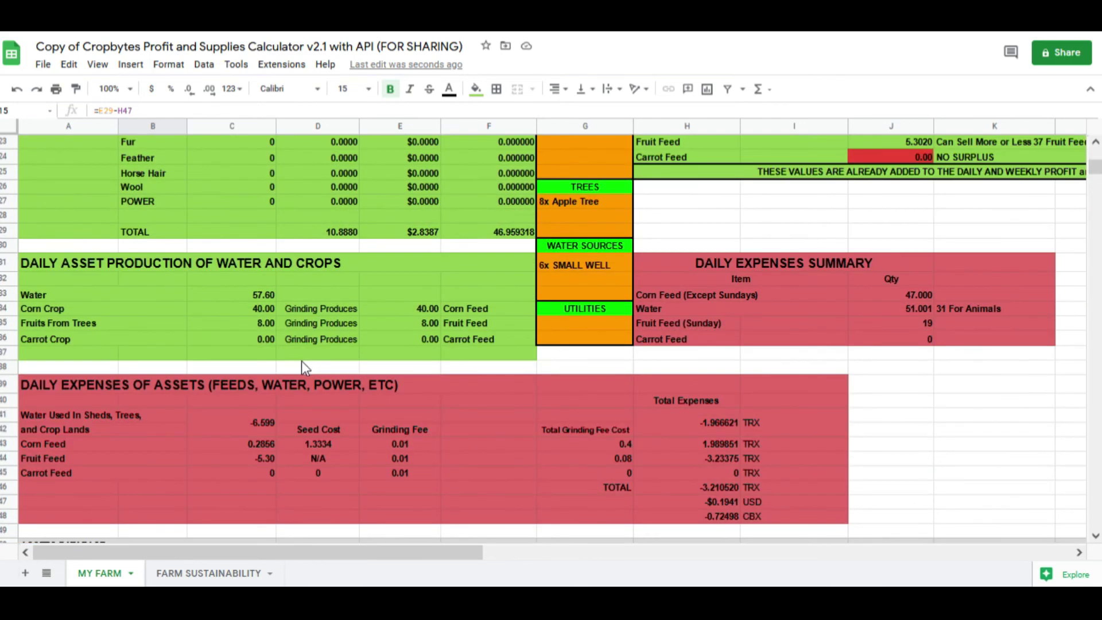
scroll(302, 360, "down", 5)
scroll(300, 375, "down", 5)
scroll(300, 371, "down", 2)
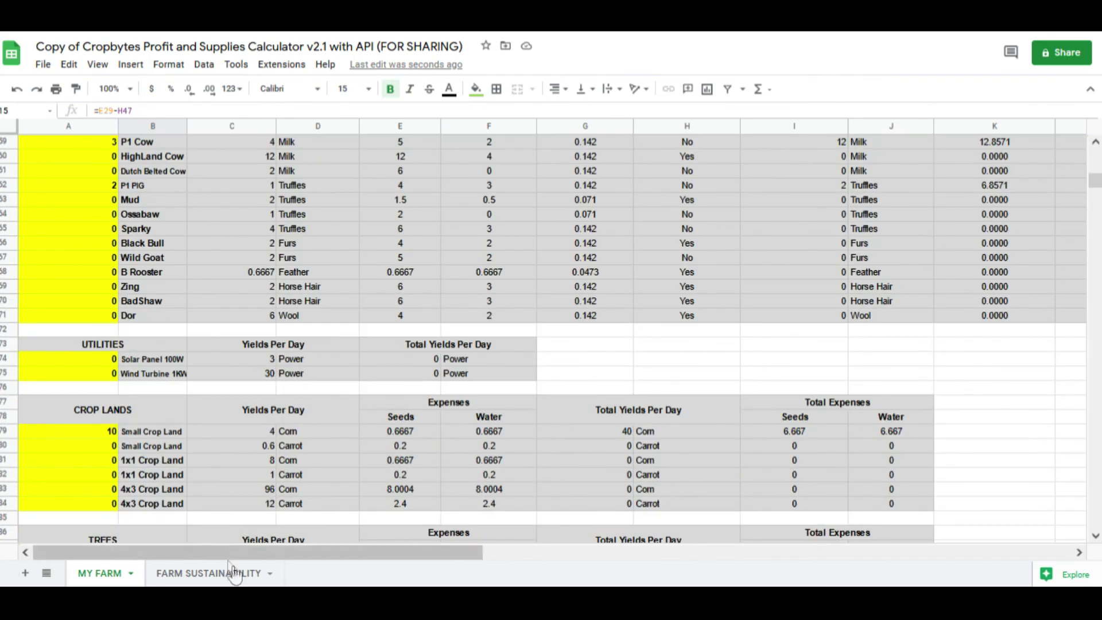
Step: Switch between FARM SUSTAINABILITY and MY FARM to review assets and expenses, ending on FARM SUSTAINABILITY
left_click(209, 572)
scroll(437, 245, "down", 2)
scroll(438, 244, "down", 3)
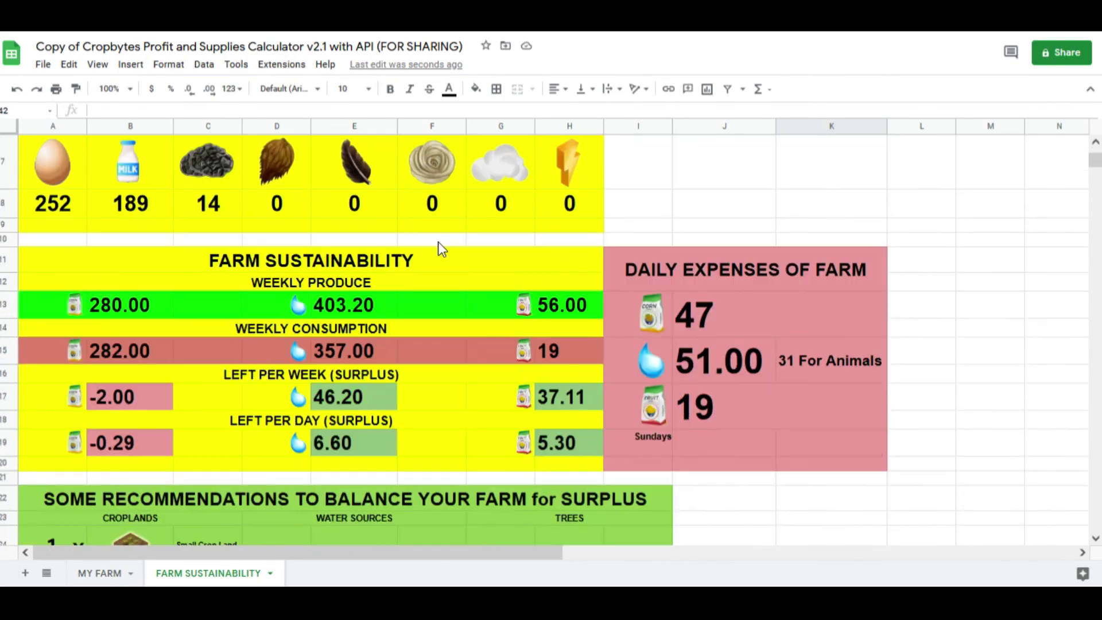
scroll(439, 243, "down", 4)
scroll(440, 243, "up", 4)
scroll(441, 242, "down", 1)
scroll(395, 302, "down", 2)
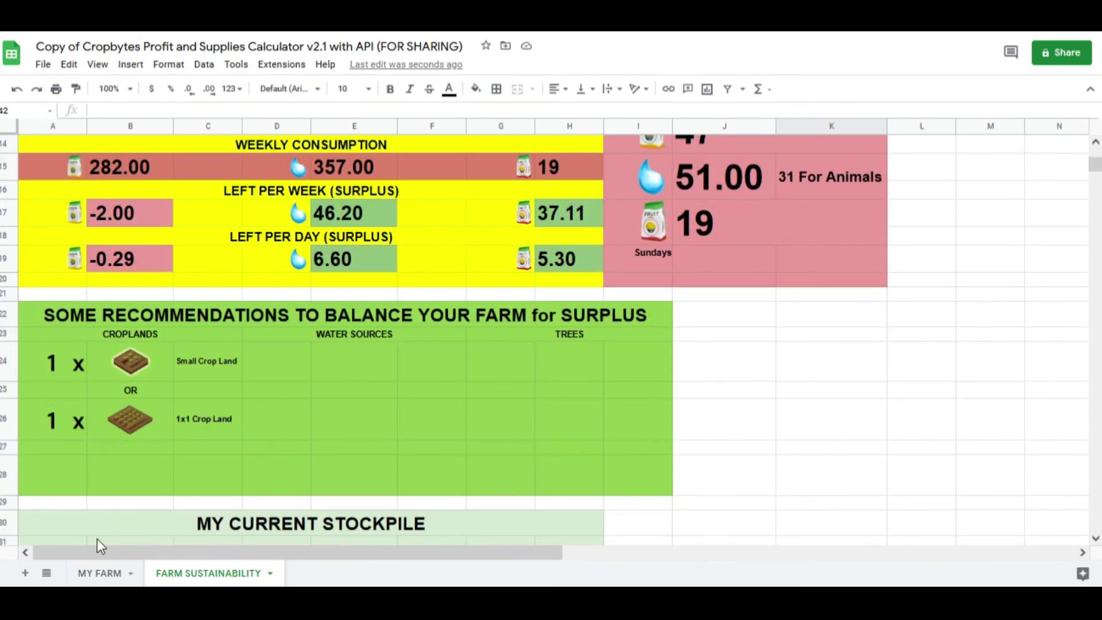
scroll(517, 356, "up", 4)
scroll(517, 355, "up", 2)
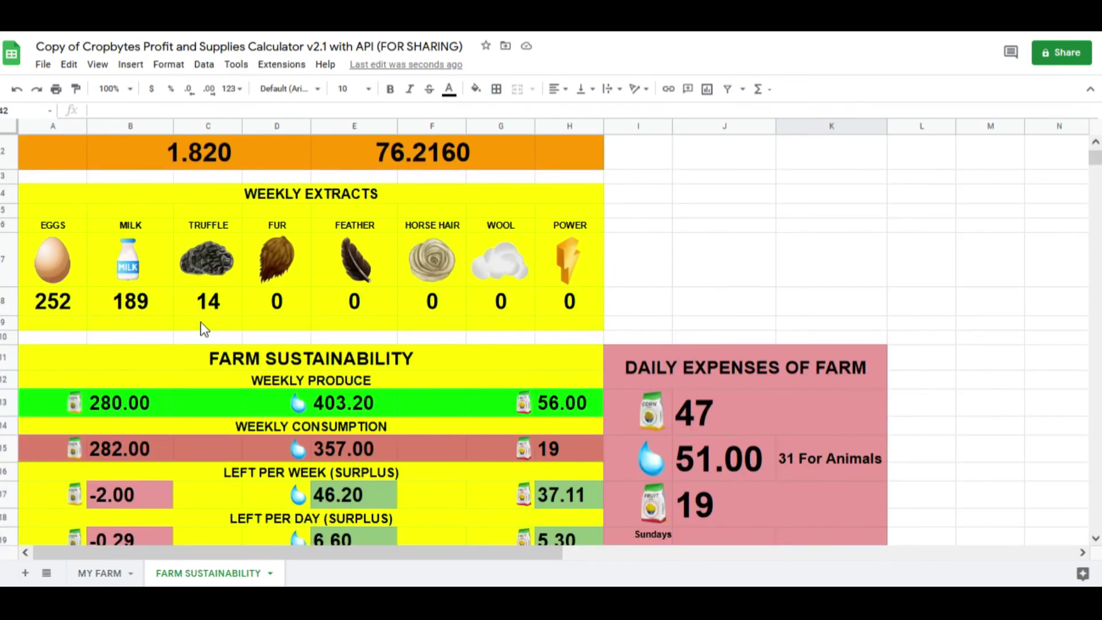
scroll(201, 319, "down", 5)
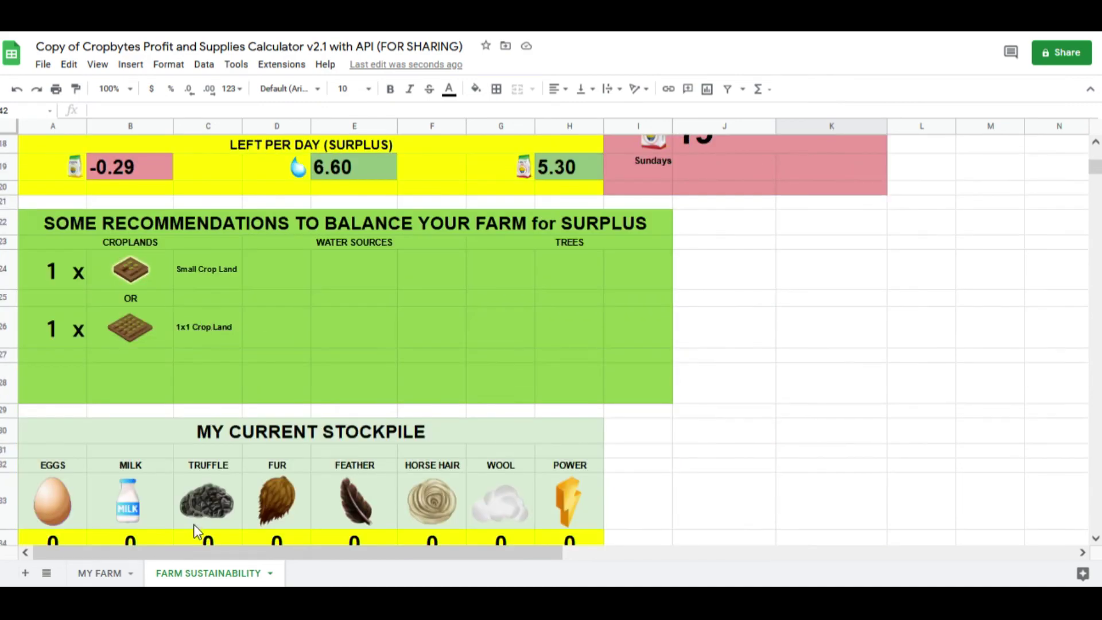
scroll(194, 524, "down", 3)
left_click(108, 575)
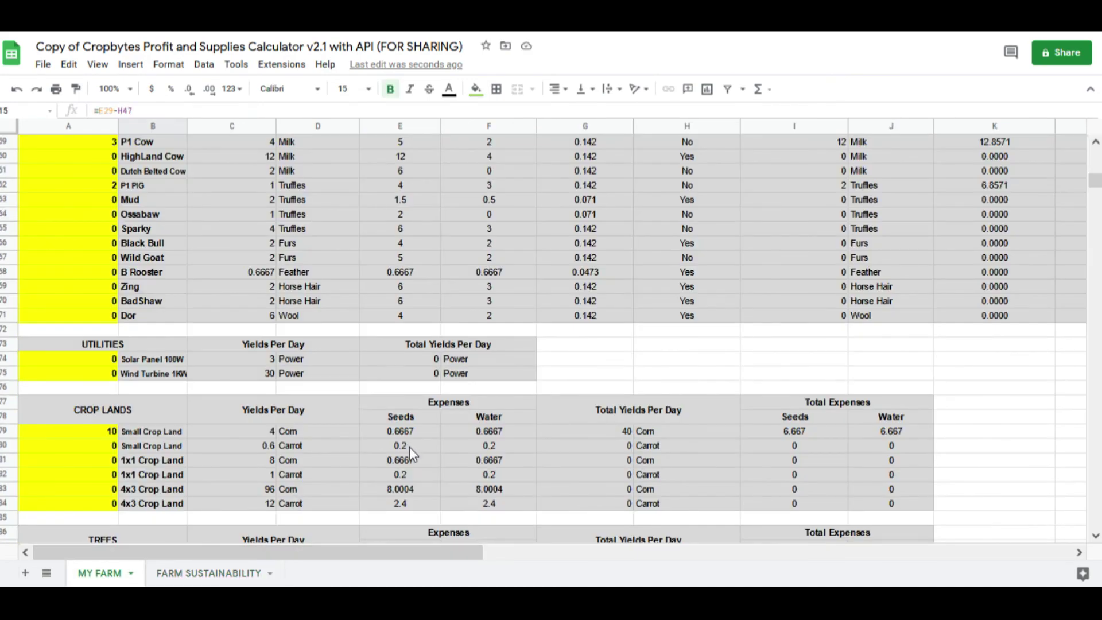
scroll(406, 447, "up", 5)
scroll(409, 437, "up", 5)
scroll(408, 436, "up", 4)
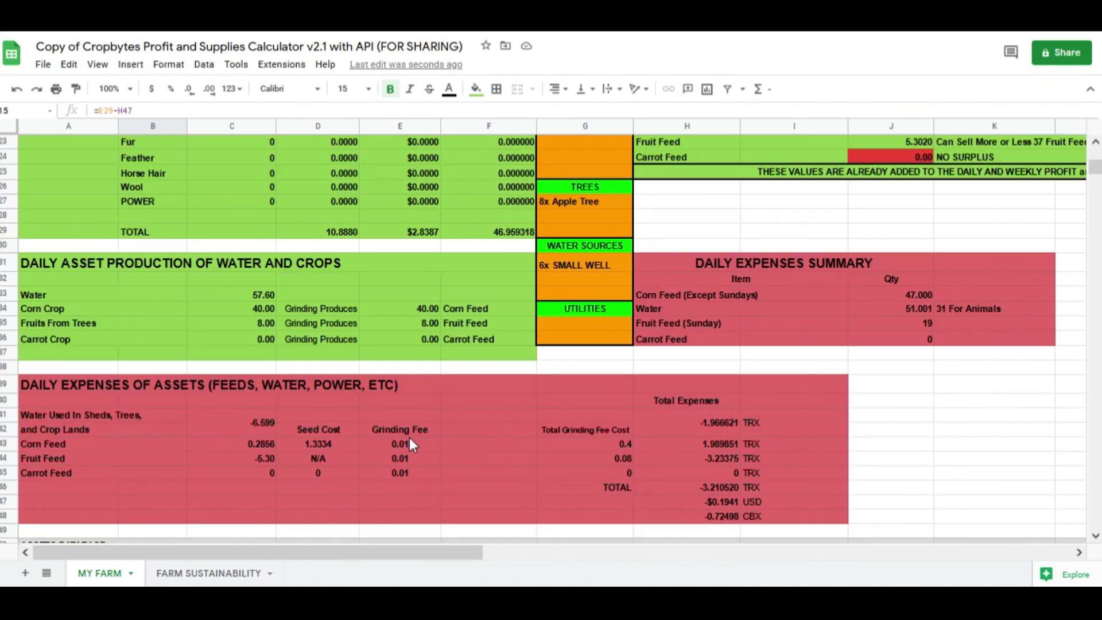
scroll(408, 438, "up", 5)
scroll(413, 427, "up", 5)
scroll(413, 427, "down", 10)
scroll(413, 426, "down", 3)
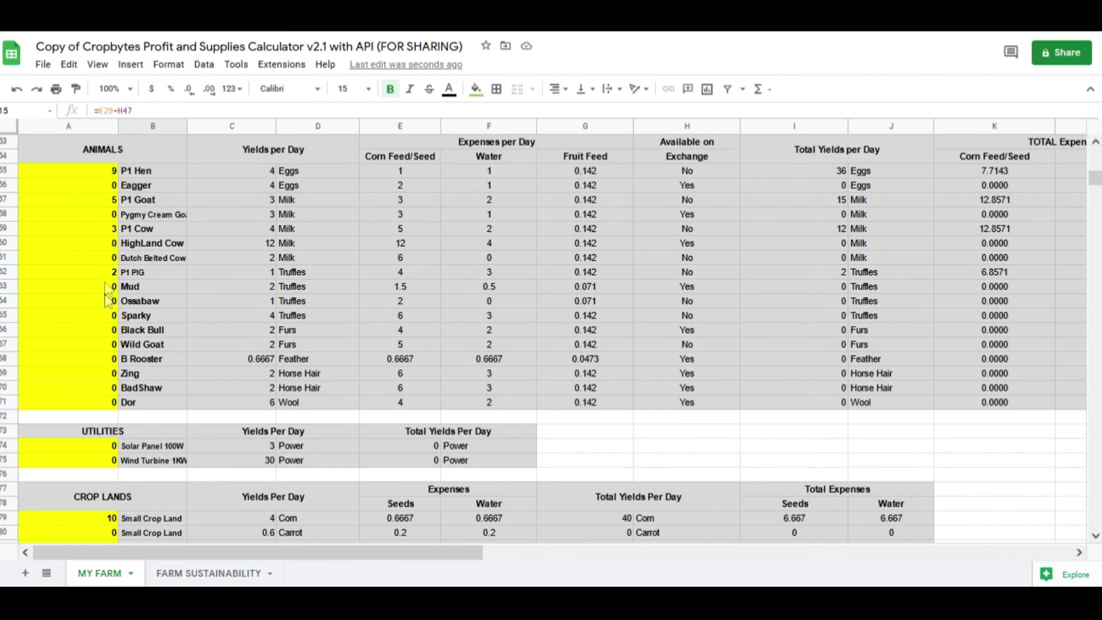
scroll(108, 306, "down", 5)
scroll(126, 413, "down", 10)
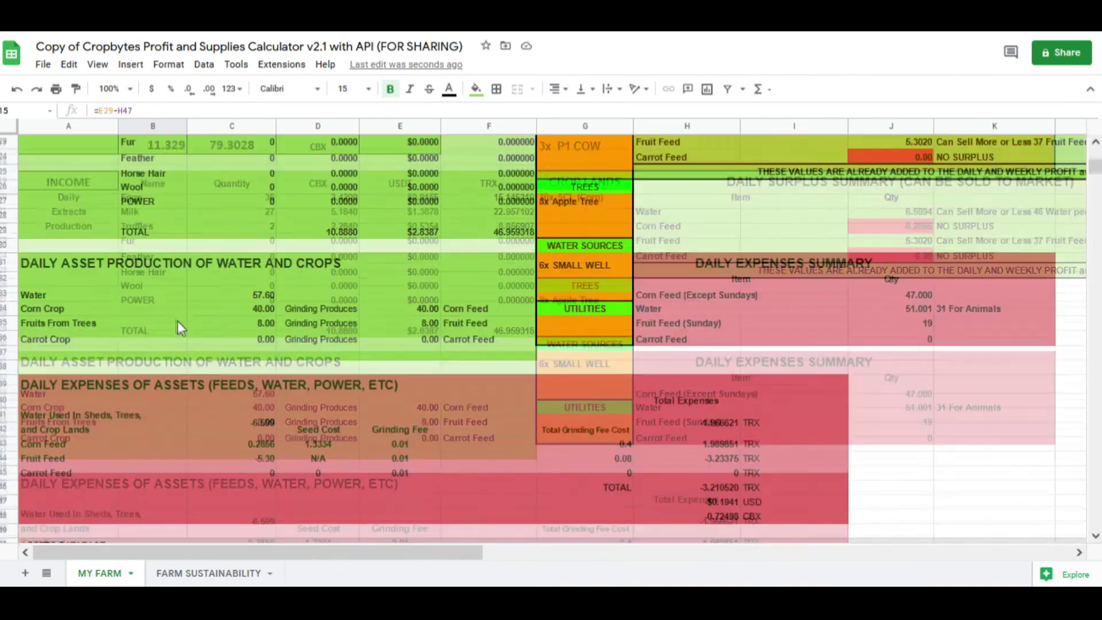
scroll(177, 322, "down", 10)
scroll(203, 348, "down", 5)
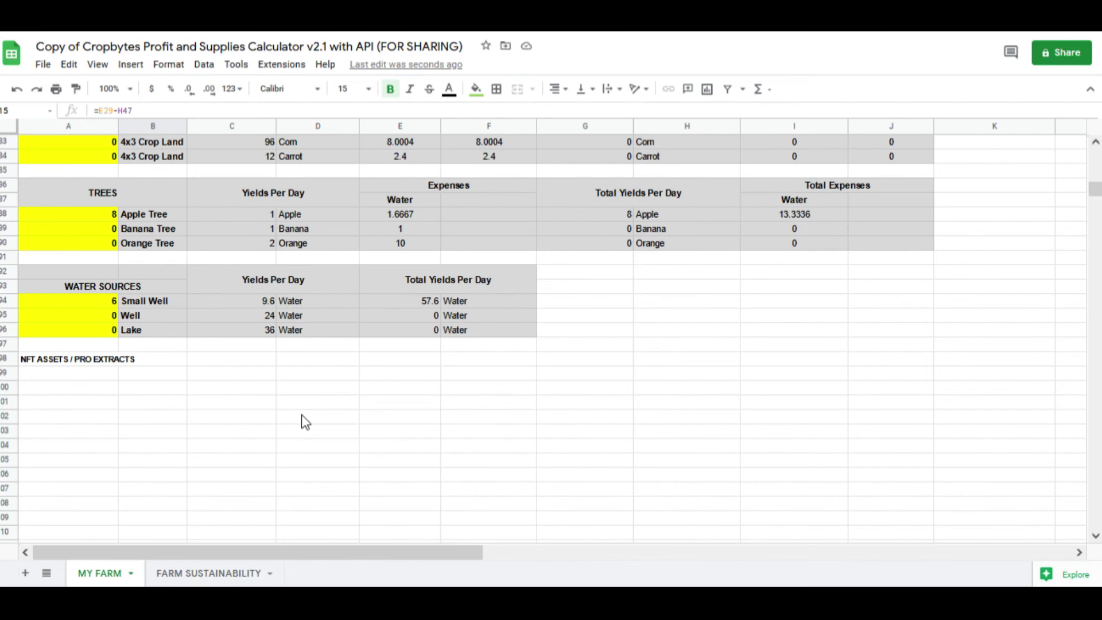
scroll(366, 395, "up", 4)
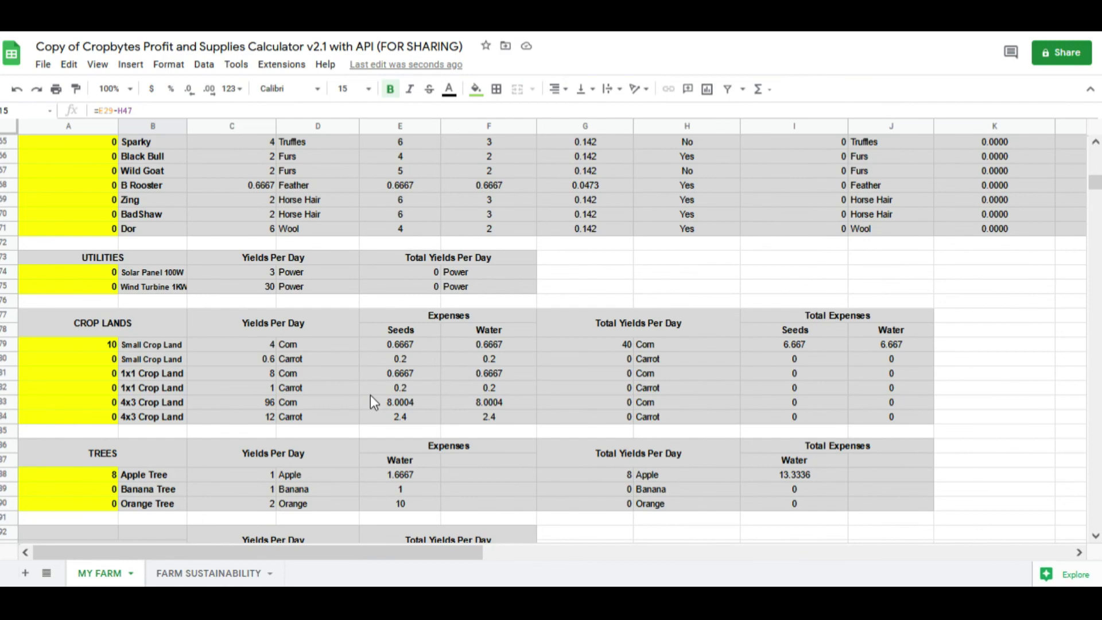
scroll(370, 395, "up", 5)
scroll(371, 394, "up", 5)
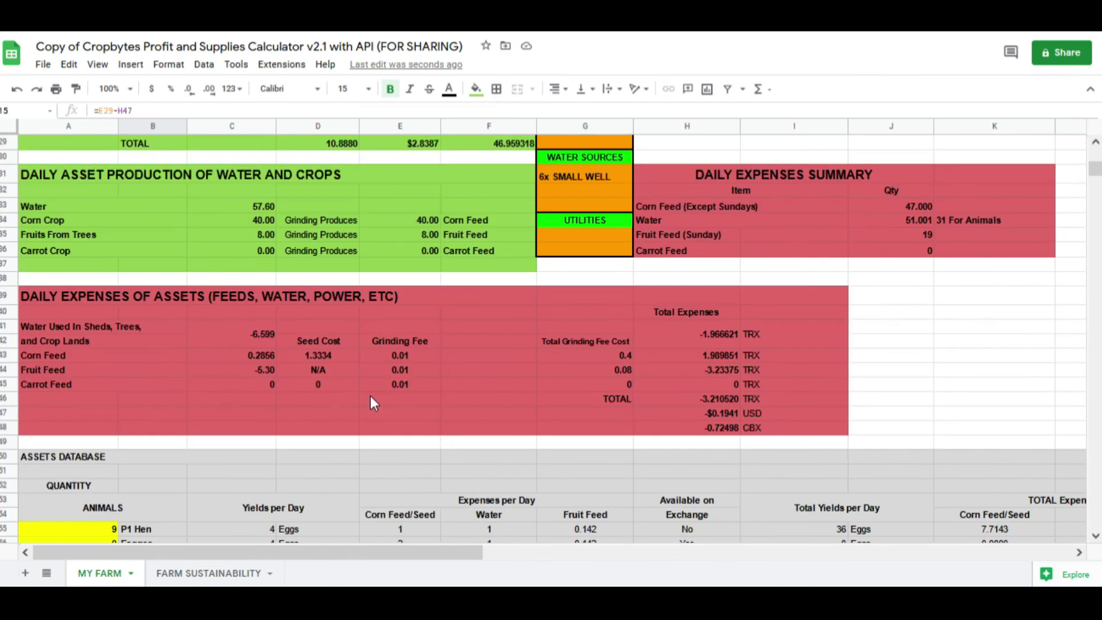
scroll(370, 395, "up", 5)
scroll(371, 395, "up", 5)
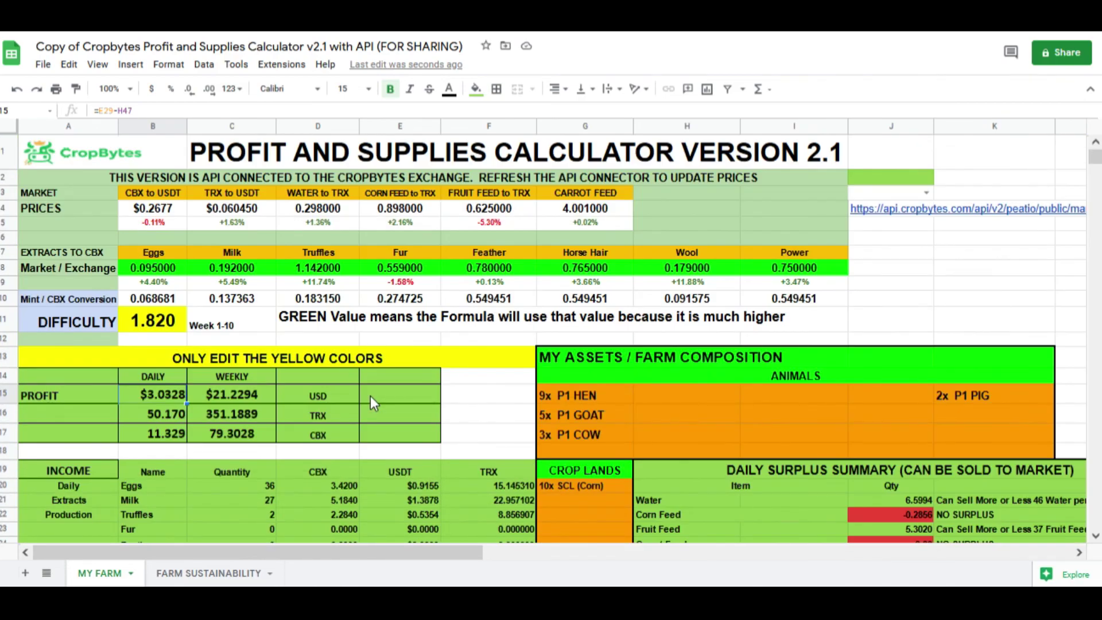
scroll(370, 396, "down", 4)
scroll(352, 463, "down", 5)
scroll(439, 256, "up", 5)
scroll(436, 256, "up", 5)
scroll(436, 256, "down", 5)
left_click(209, 572)
scroll(536, 405, "down", 5)
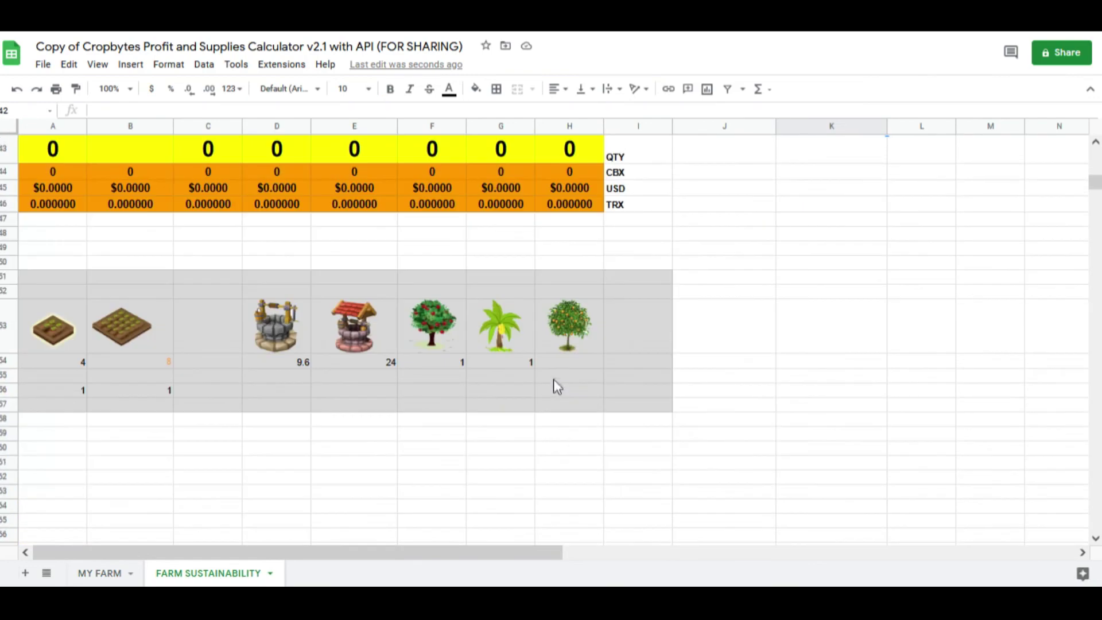
scroll(553, 379, "down", 3)
scroll(553, 378, "up", 5)
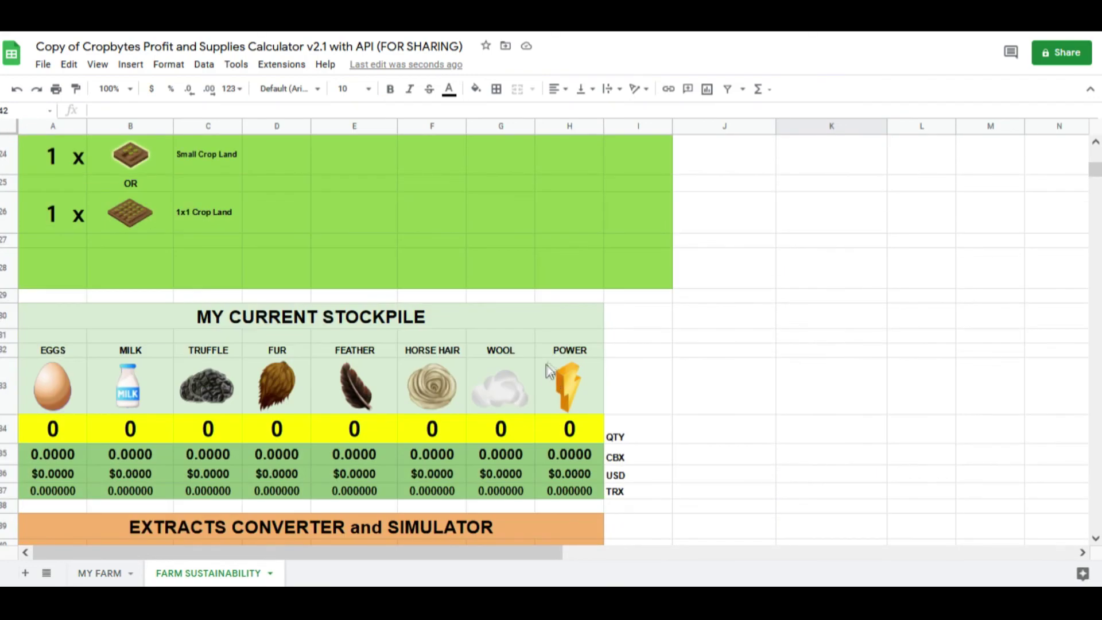
scroll(545, 364, "up", 5)
scroll(545, 363, "up", 4)
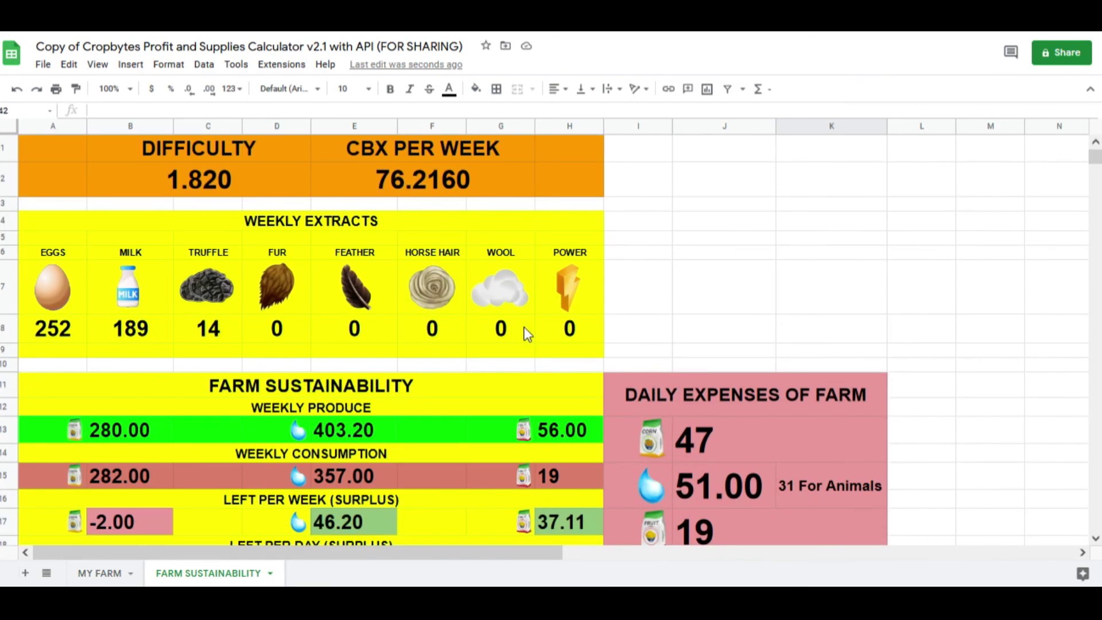